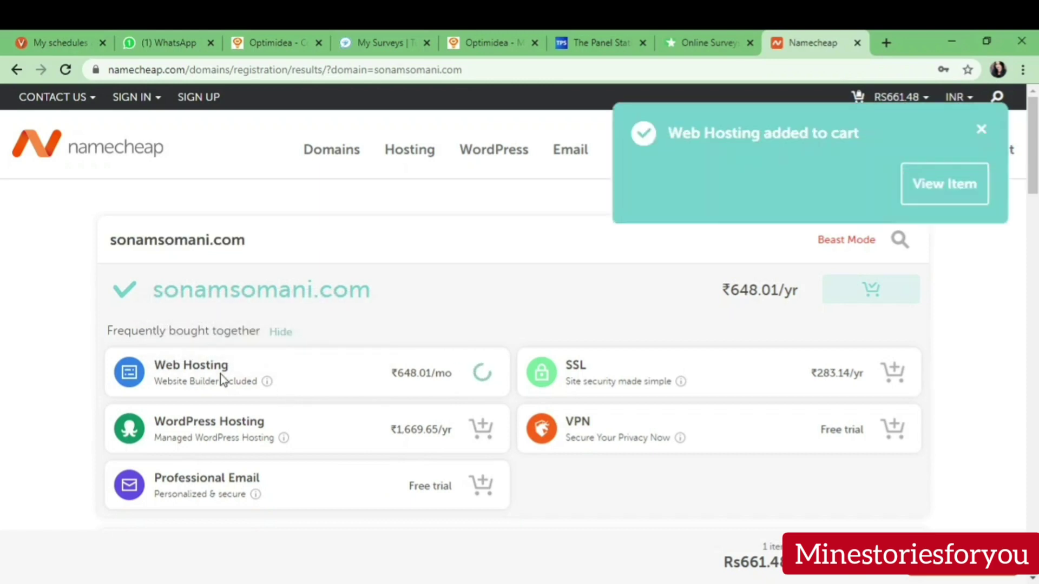
# - Review the cart, trying a 2-year registration for the .com domain and restoring the 1-year registration
pyautogui.click(944, 184)
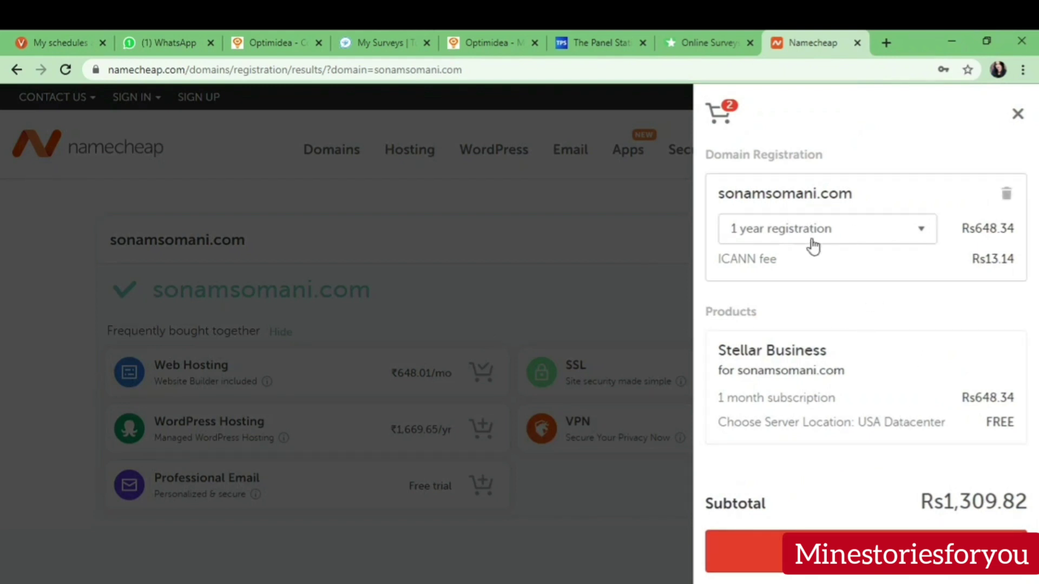
pyautogui.click(841, 226)
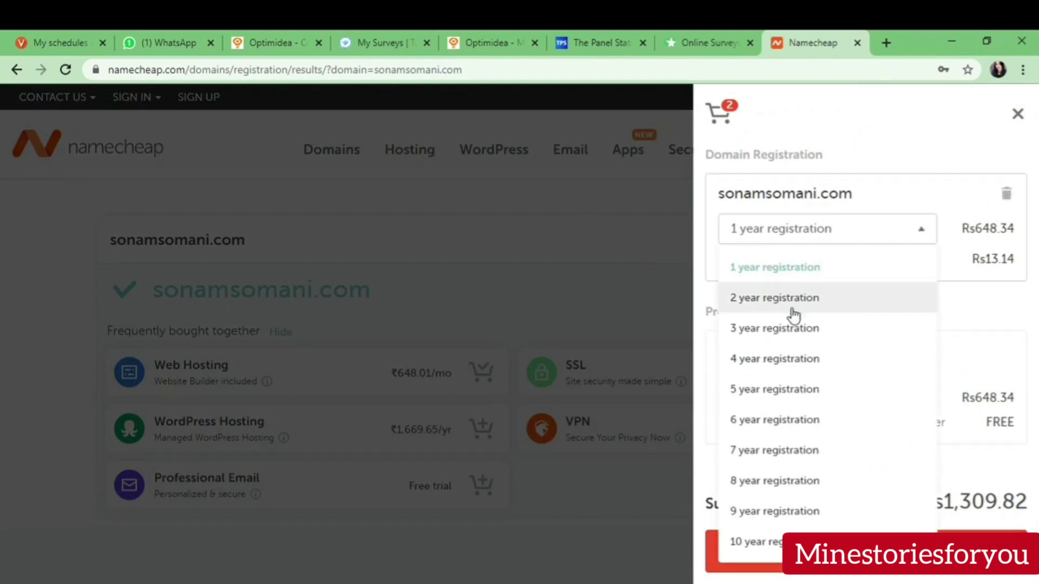
pyautogui.click(794, 304)
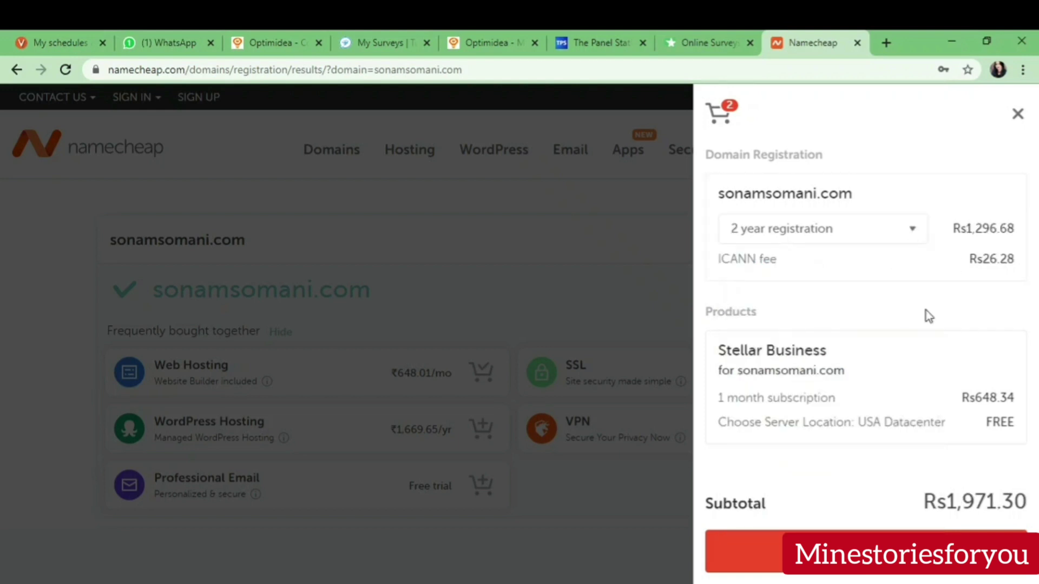
pyautogui.click(869, 236)
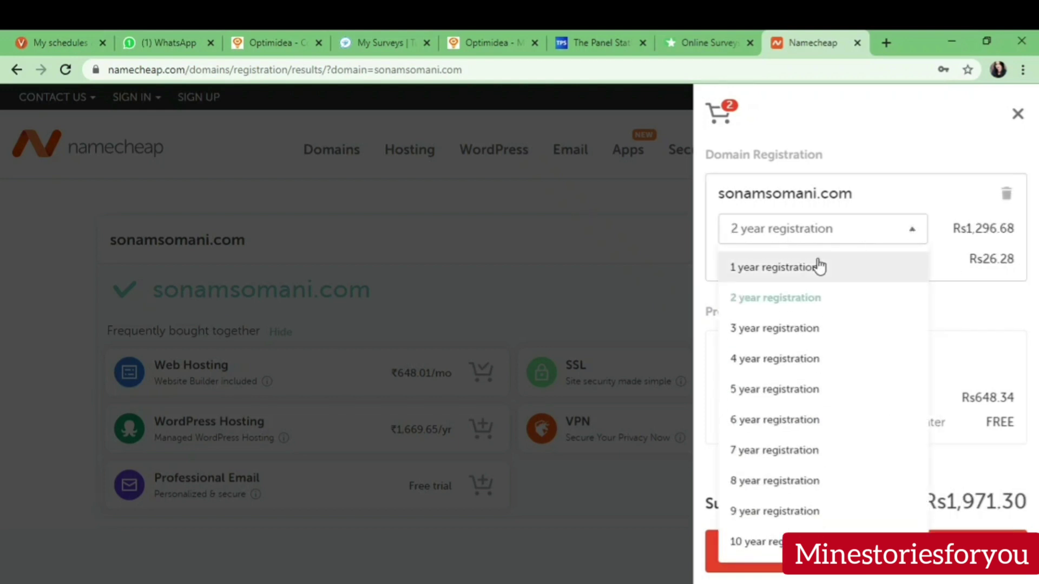
pyautogui.click(817, 265)
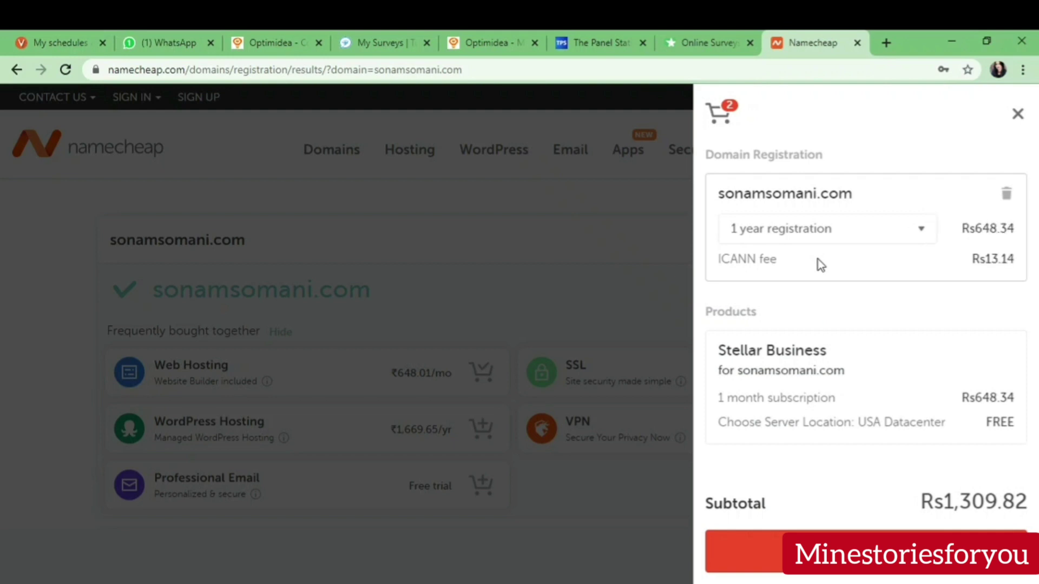
pyautogui.click(644, 273)
# - Open minestoriesforyou.com in a new tab and look through its home page
pyautogui.click(889, 42)
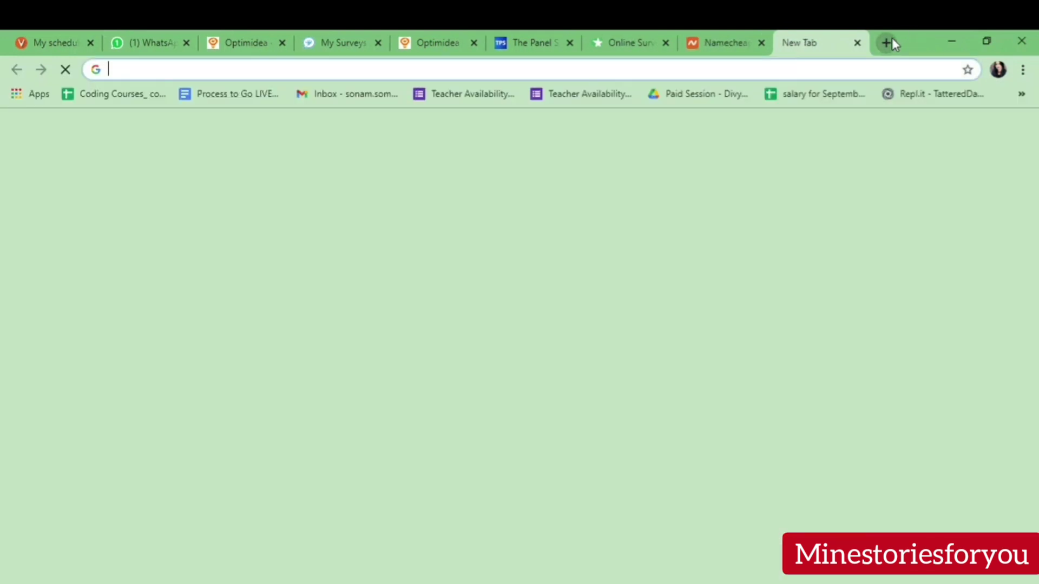
pyautogui.click(822, 69)
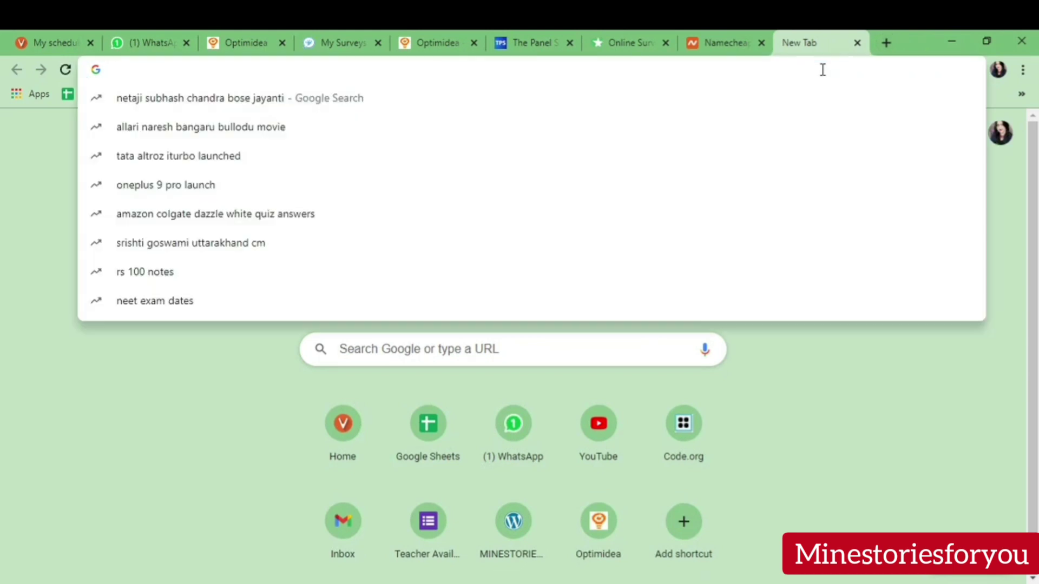
pyautogui.write('m')
pyautogui.press('Return')
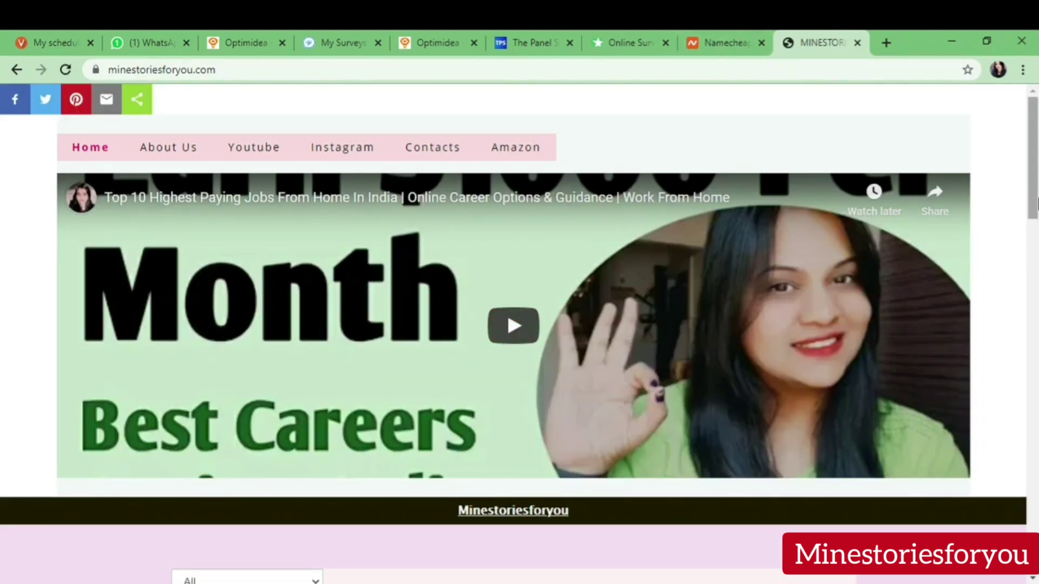
pyautogui.click(1034, 440)
pyautogui.scroll(-15, 1034, 439)
pyautogui.press('Home')
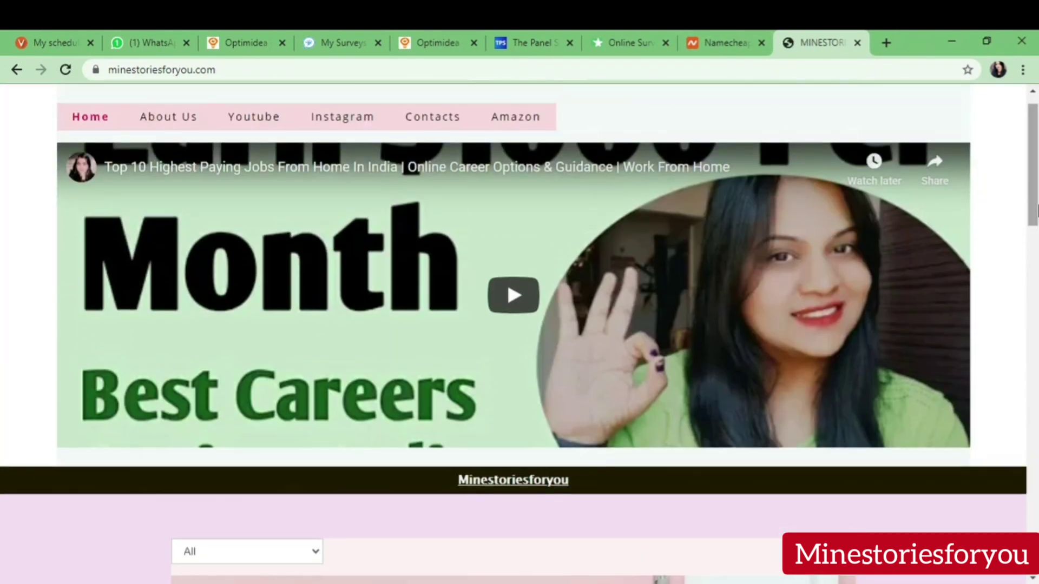
# - Open the previously visited cPanel login page on server136.web-hosting.com in a new tab
pyautogui.click(684, 33)
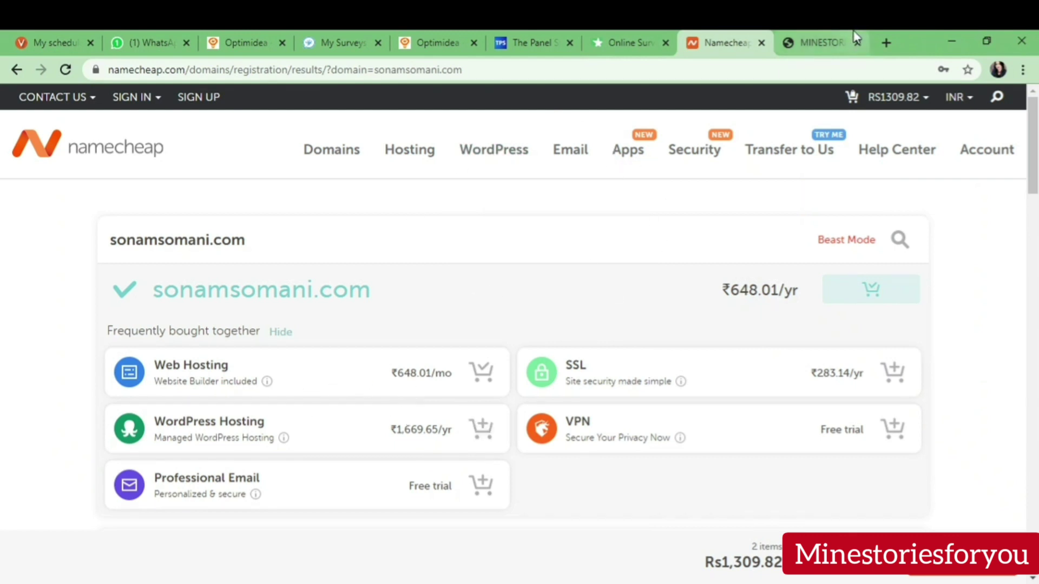
pyautogui.click(888, 41)
pyautogui.write('c')
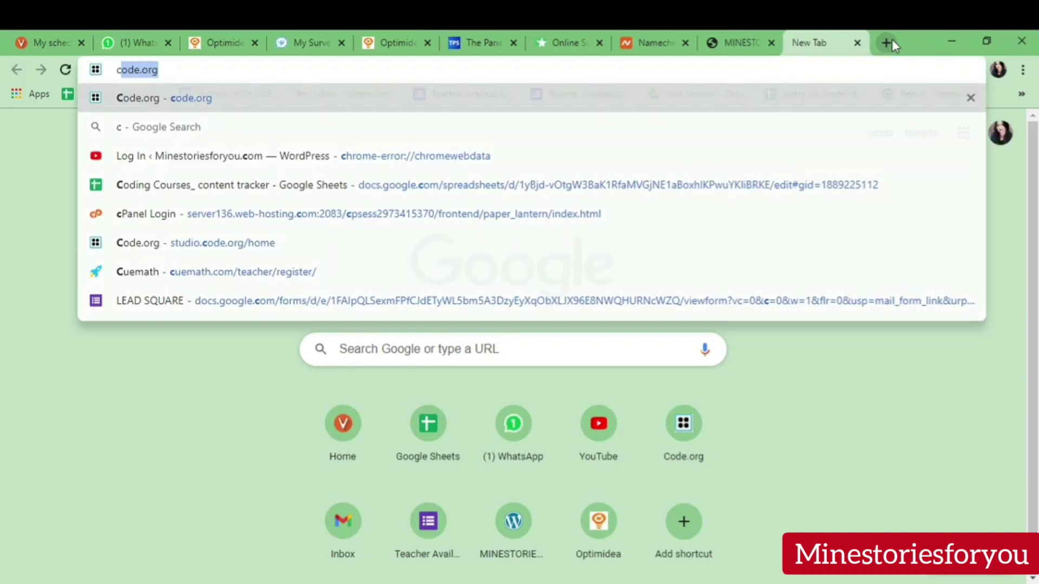
pyautogui.write('p')
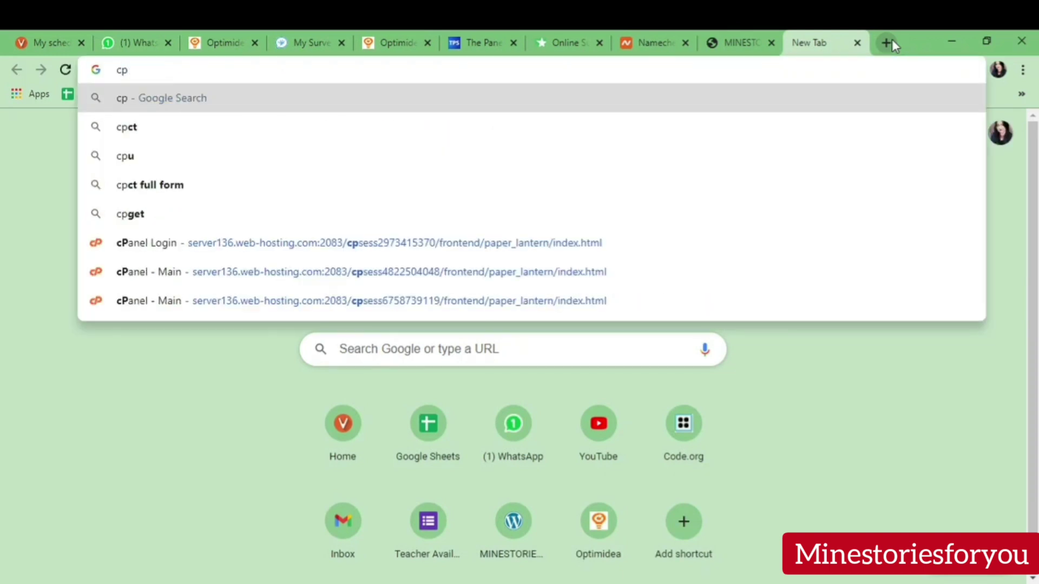
pyautogui.click(680, 242)
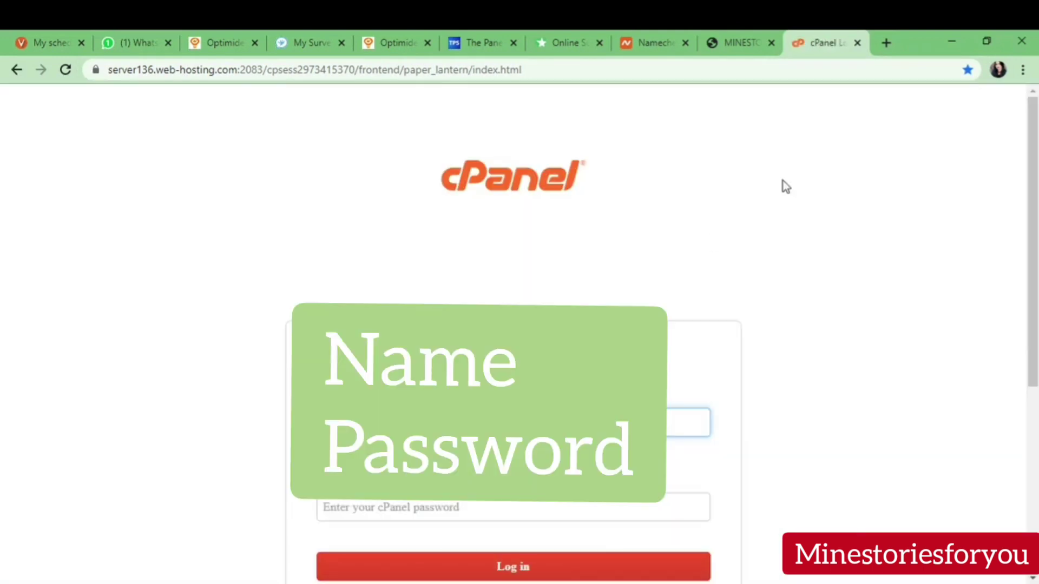
# - Log in to the hosting control panel with the account's cPanel username and password
pyautogui.scroll(-2, 1036, 246)
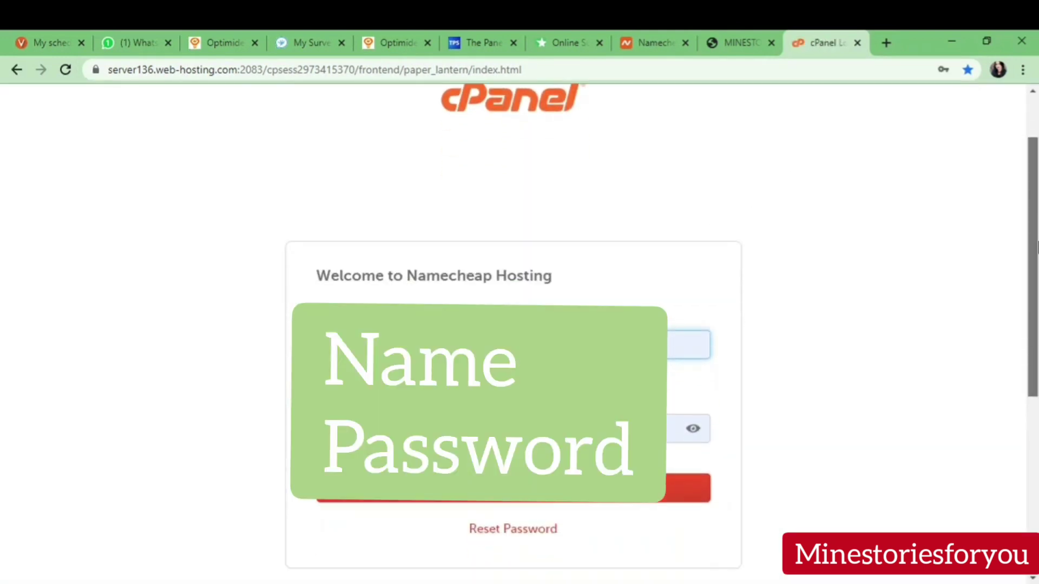
pyautogui.scroll(2, 1036, 246)
pyautogui.scroll(-2, 1033, 179)
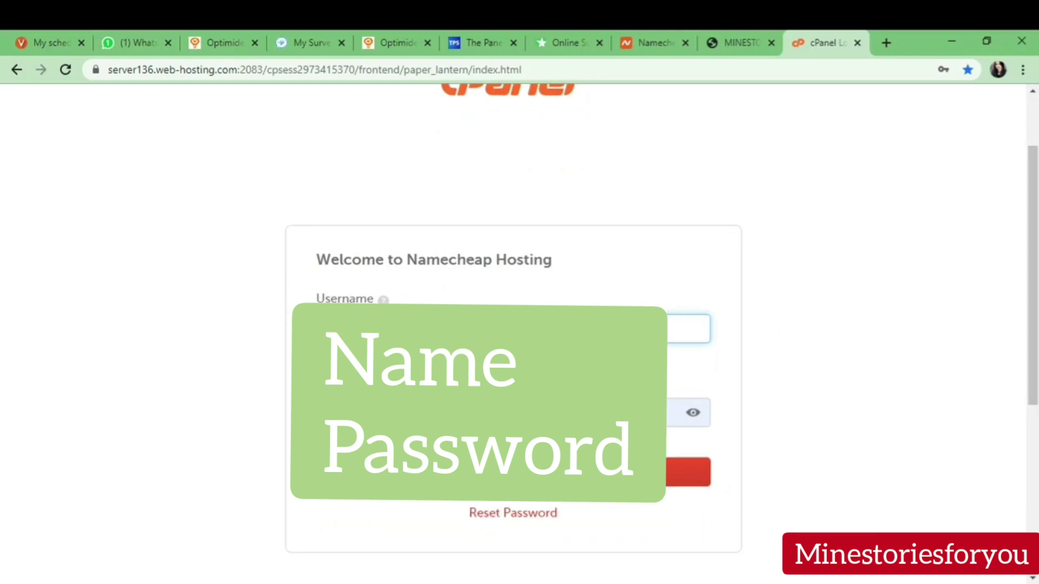
pyautogui.click(874, 309)
pyautogui.click(687, 329)
pyautogui.click(657, 470)
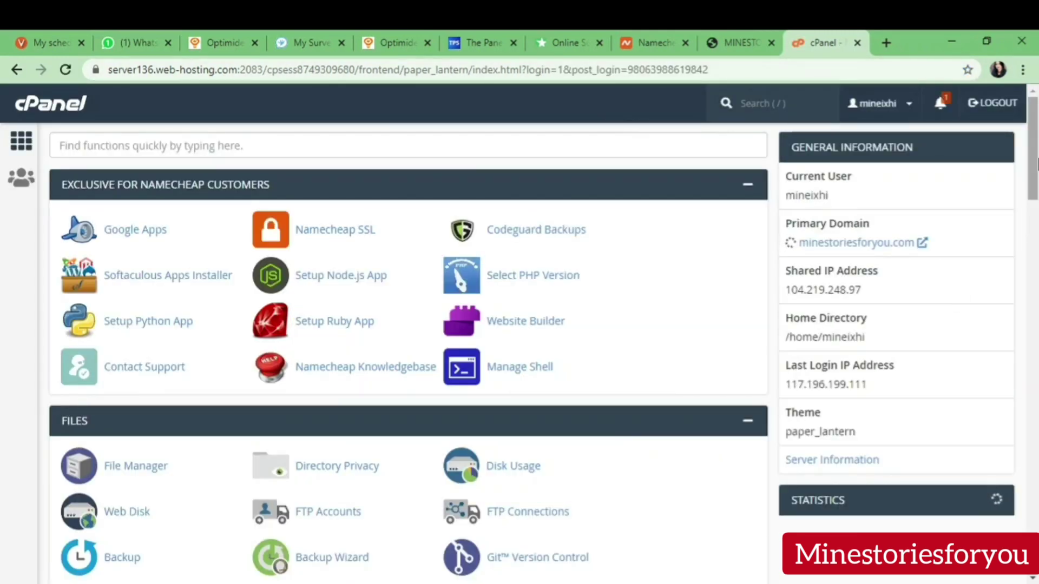
pyautogui.scroll(-2, 1034, 165)
pyautogui.scroll(2, 1033, 165)
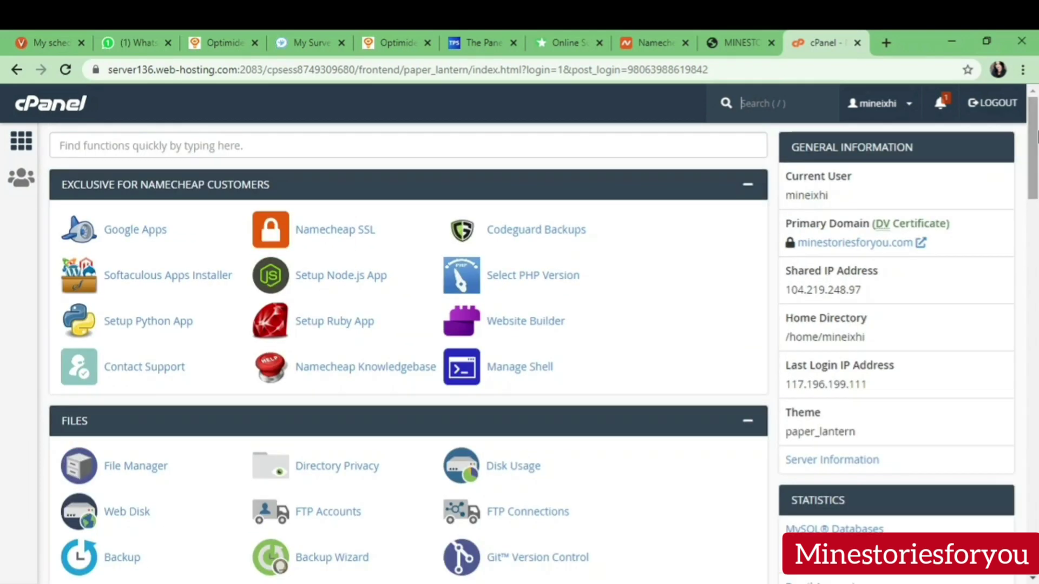
# - Return to the Namecheap domain results and review the items in the cart
pyautogui.click(659, 42)
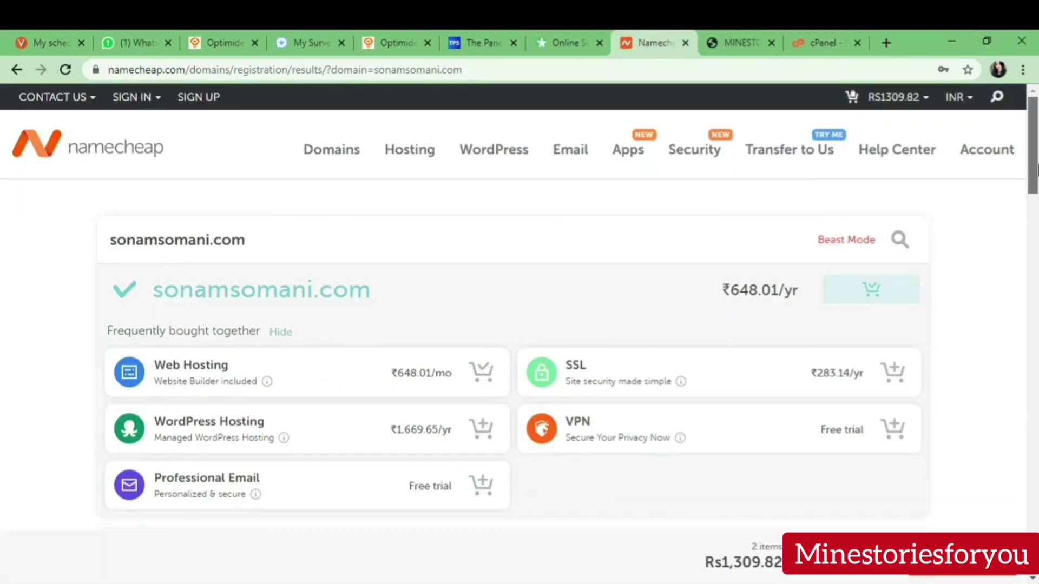
pyautogui.moveTo(1033, 173); pyautogui.dragTo(1034, 487)
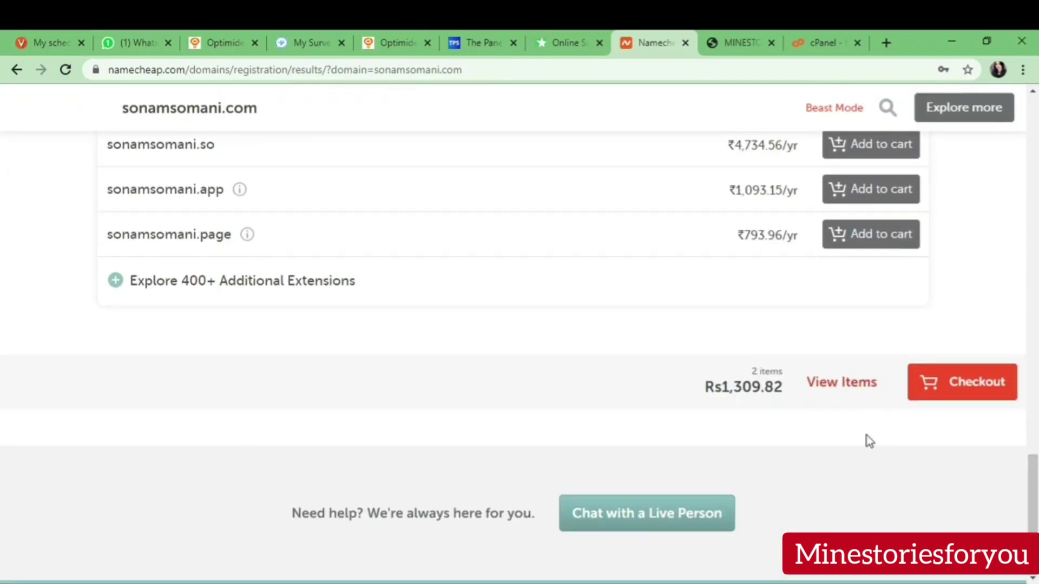
pyautogui.click(841, 382)
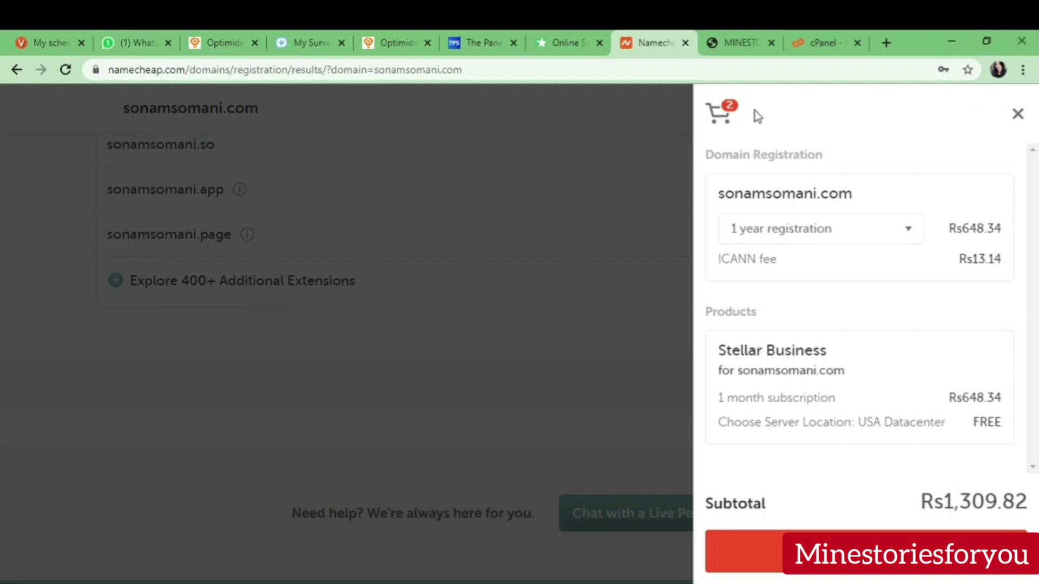
pyautogui.click(1016, 114)
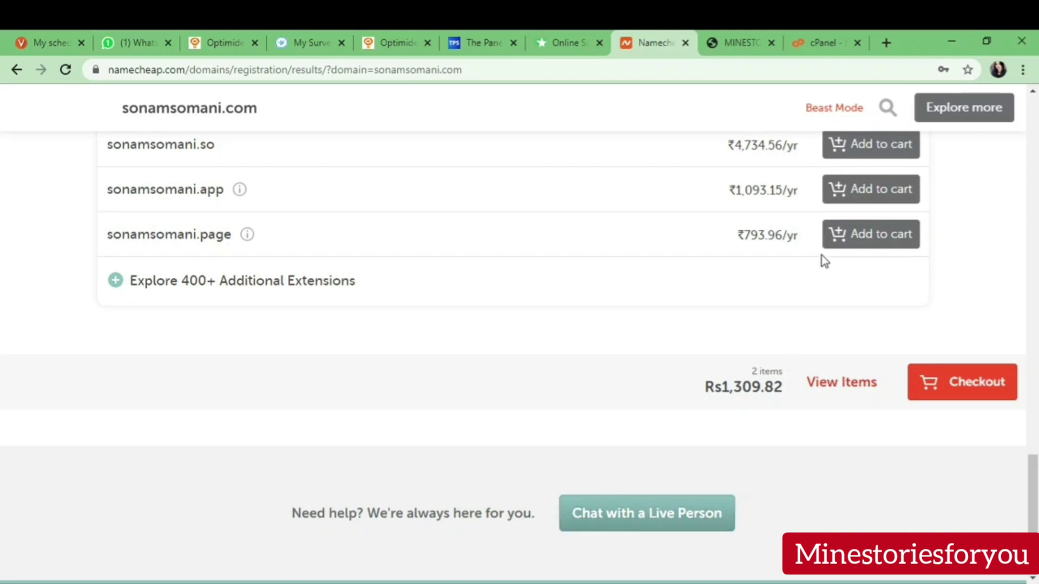
# - Search Google for "hosting plan" in a new tab
pyautogui.click(882, 39)
pyautogui.write('host')
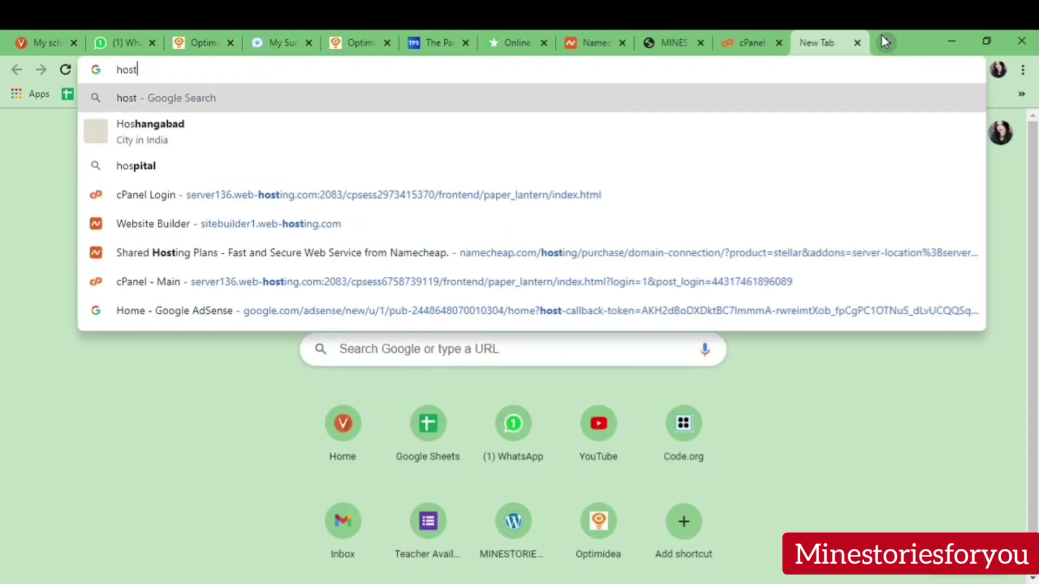
pyautogui.write('ing plan')
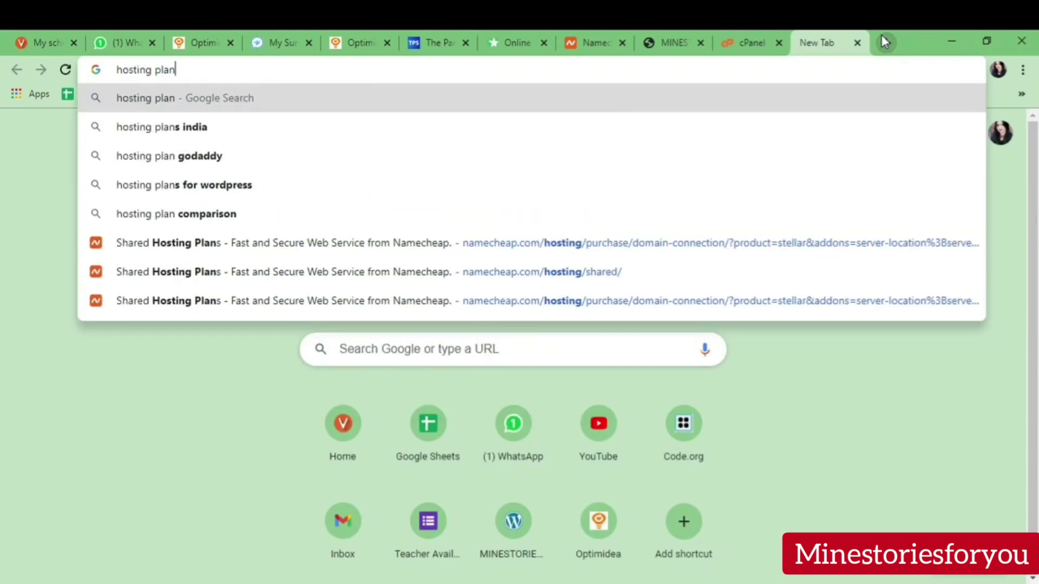
pyautogui.press('Return')
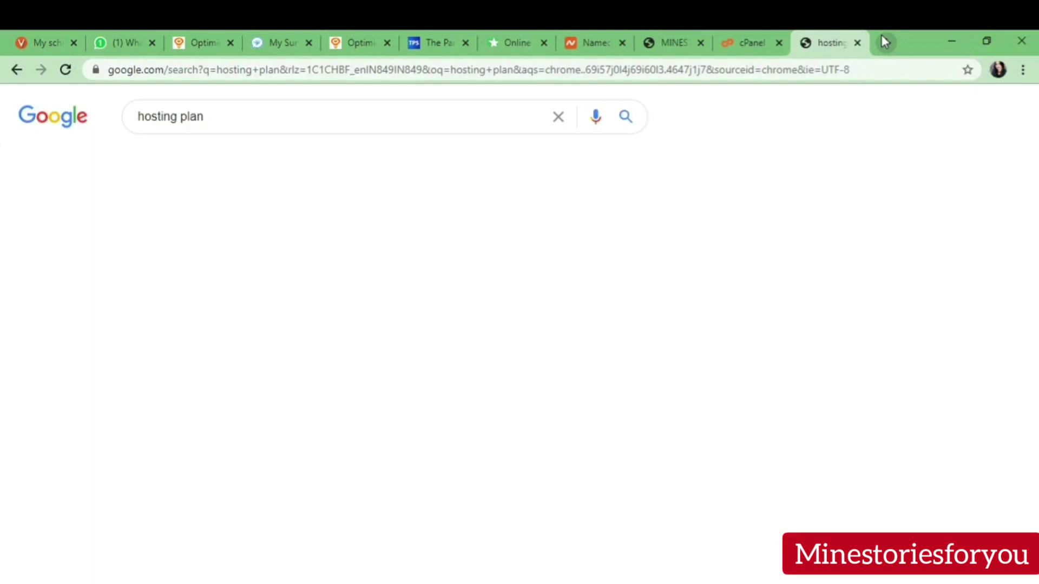
# - Search Google for "hostinger" in another new tab
pyautogui.click(884, 41)
pyautogui.click(826, 72)
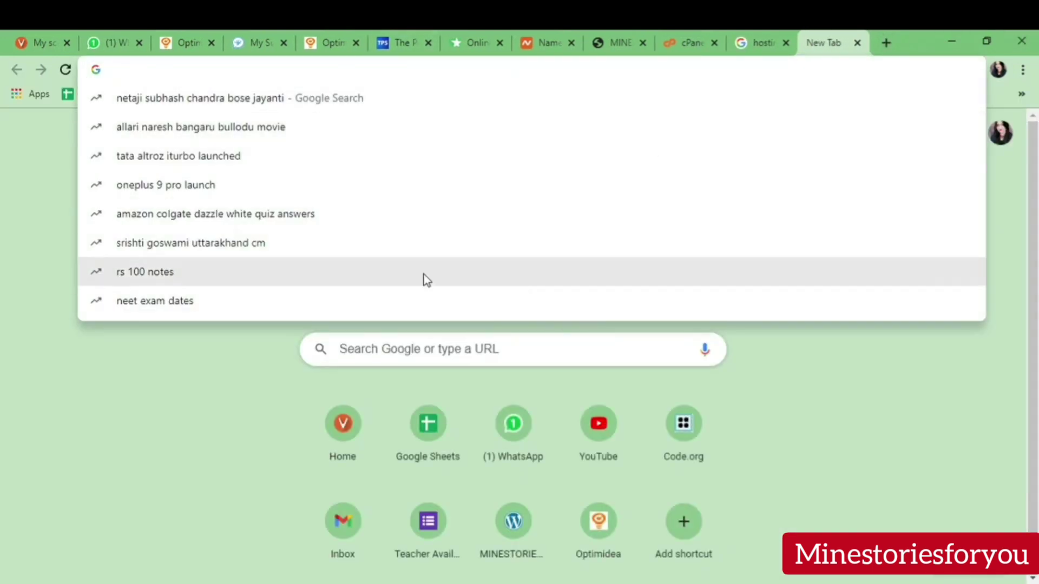
pyautogui.click(249, 349)
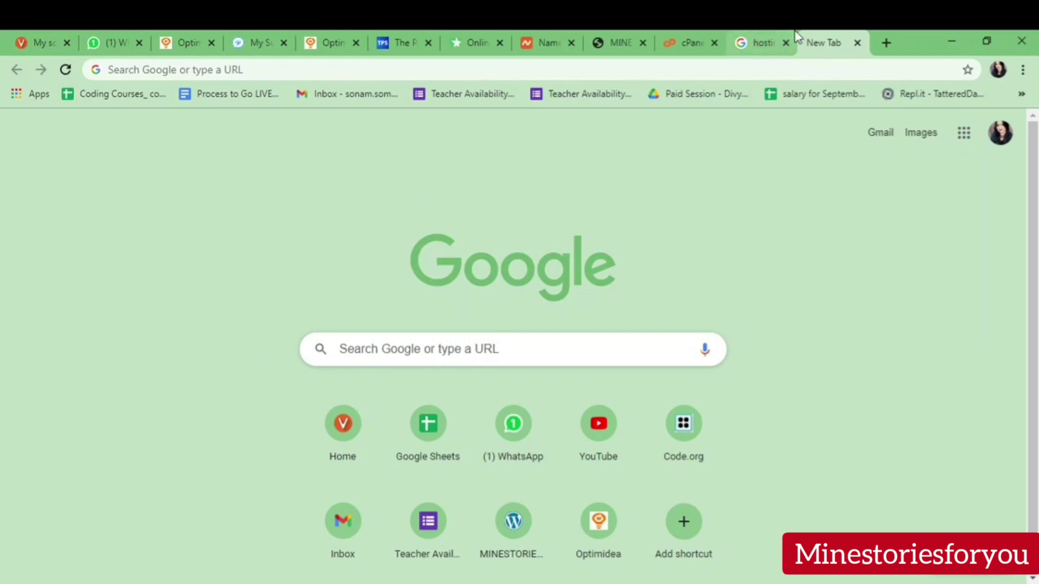
pyautogui.click(760, 33)
pyautogui.click(668, 31)
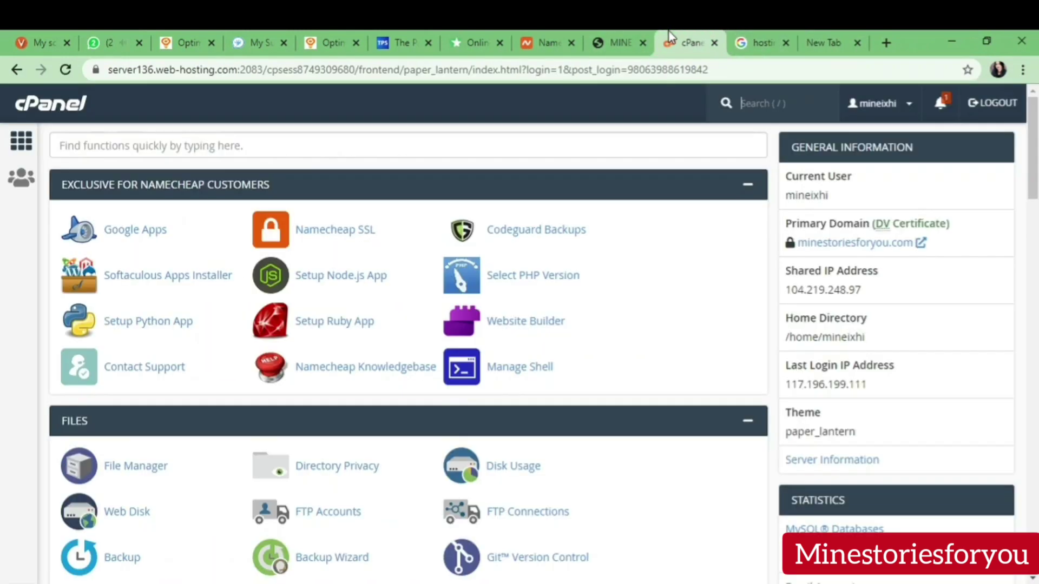
pyautogui.click(826, 33)
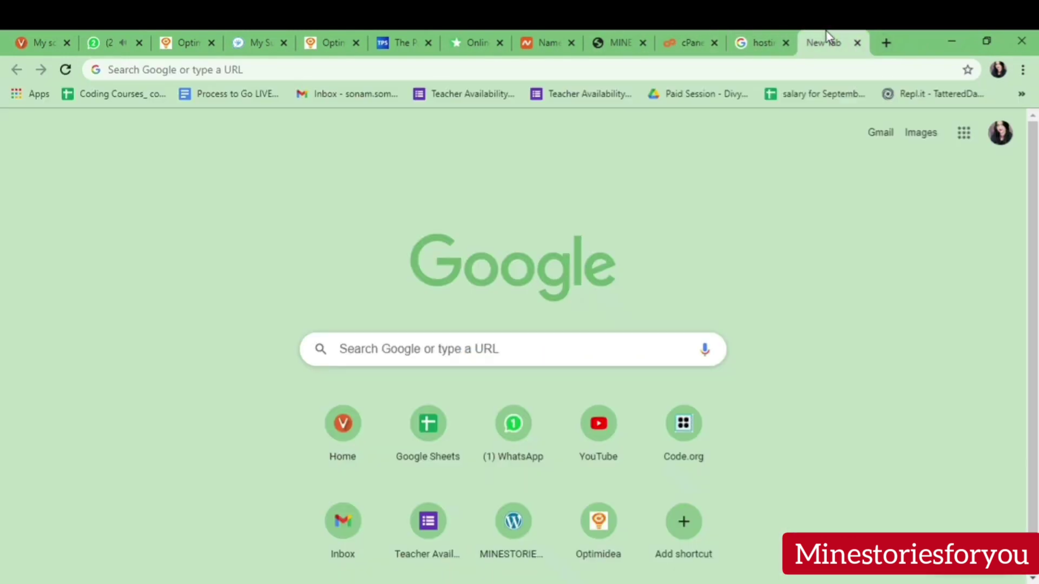
pyautogui.click(468, 352)
pyautogui.write('hosting')
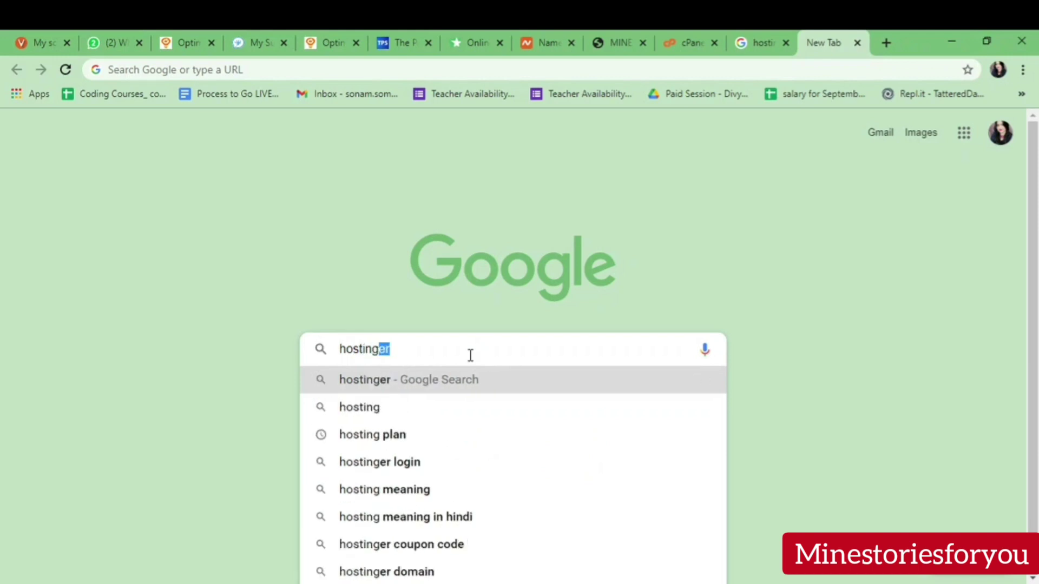
pyautogui.press('Return')
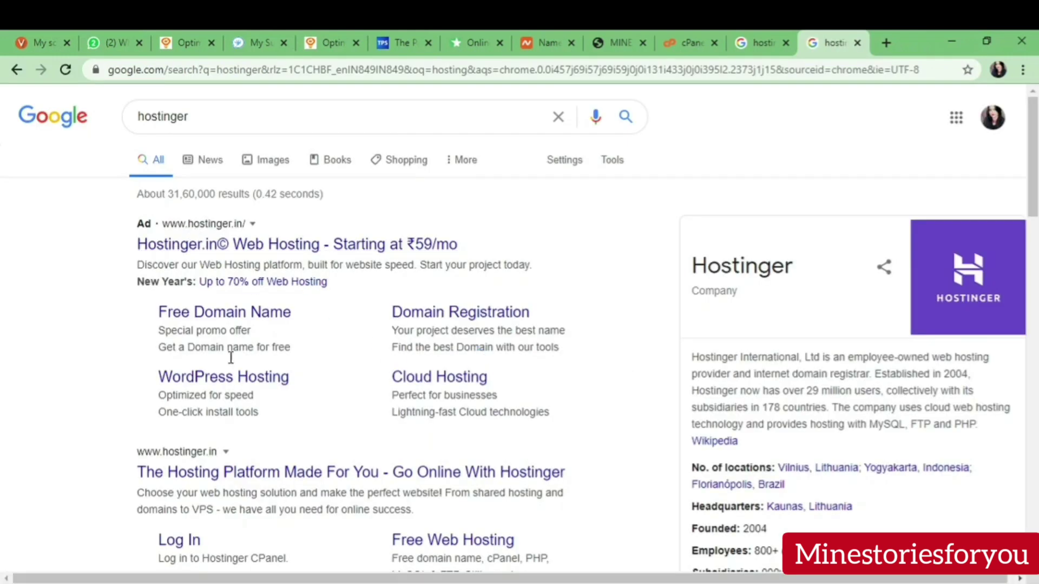
# - Change the Google query to "hosting plan" and browse the hosting providers in the results
pyautogui.click(249, 124)
pyautogui.press('BackSpace')
pyautogui.press('BackSpace')
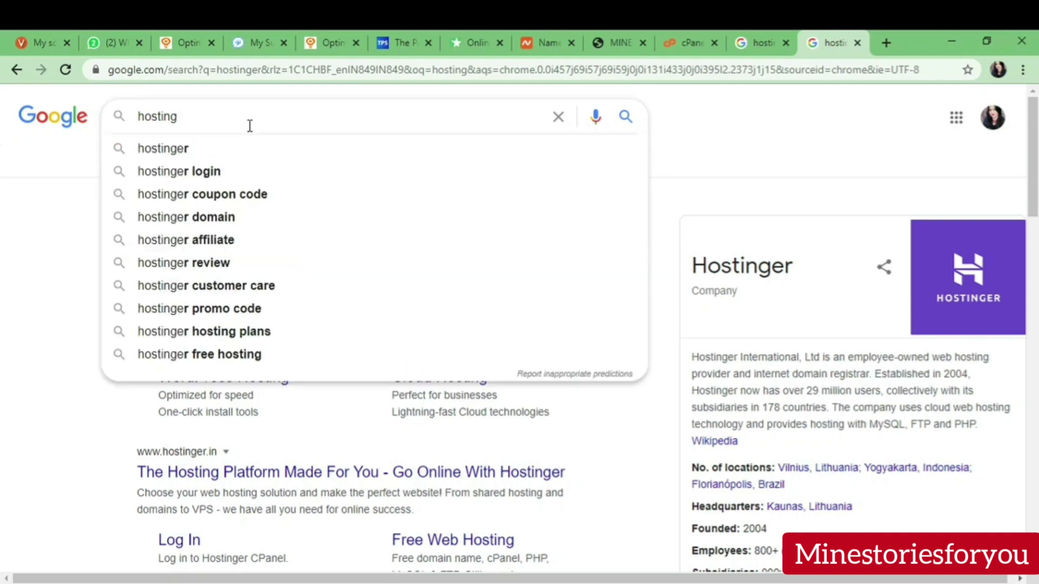
pyautogui.press('BackSpace')
pyautogui.write('g plan')
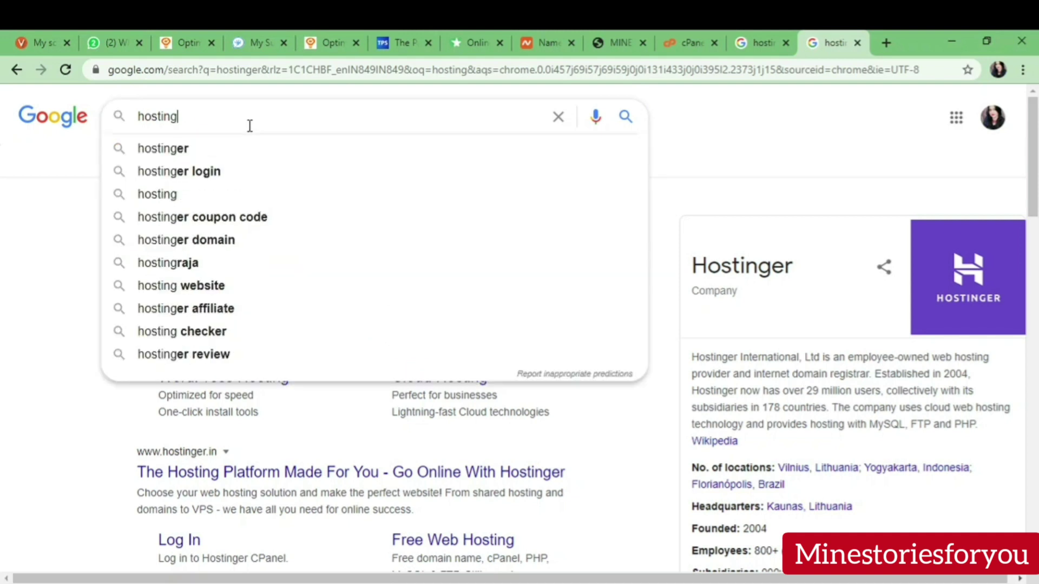
pyautogui.press('Return')
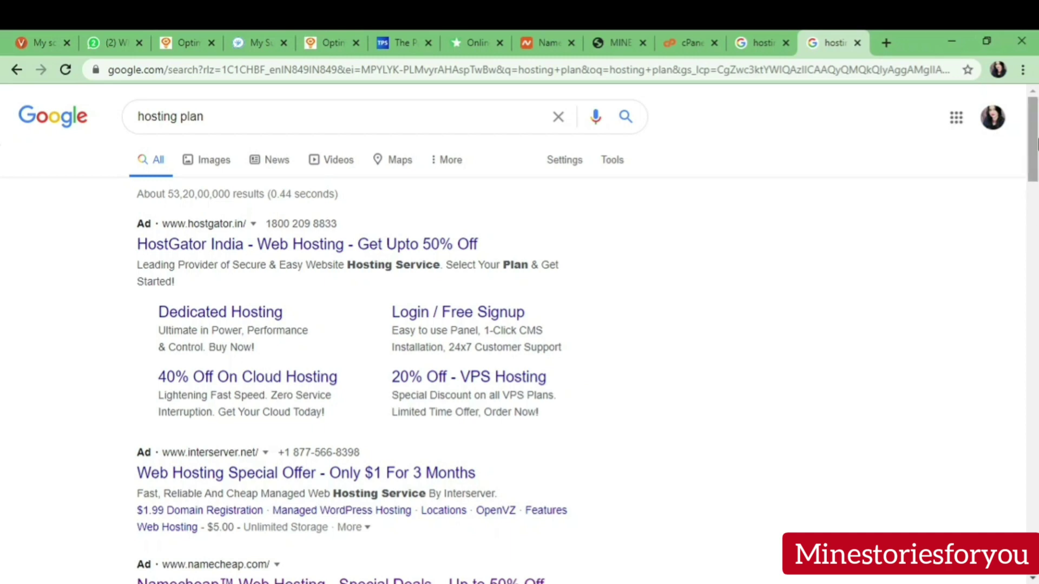
pyautogui.scroll(-10, 1033, 241)
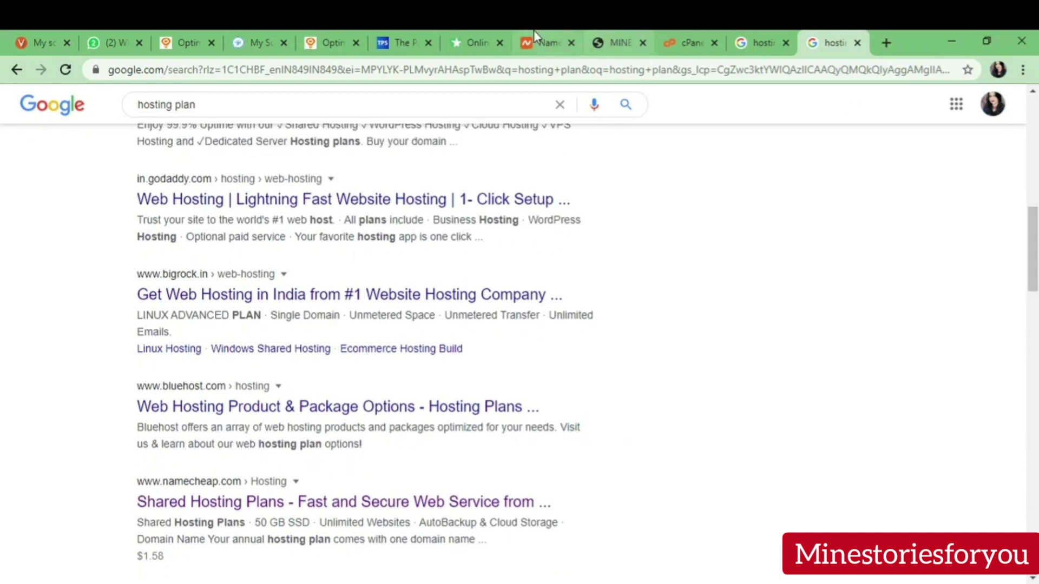
# - Return to the Namecheap results page and sign in to the account with the saved credentials and the security key
pyautogui.click(534, 34)
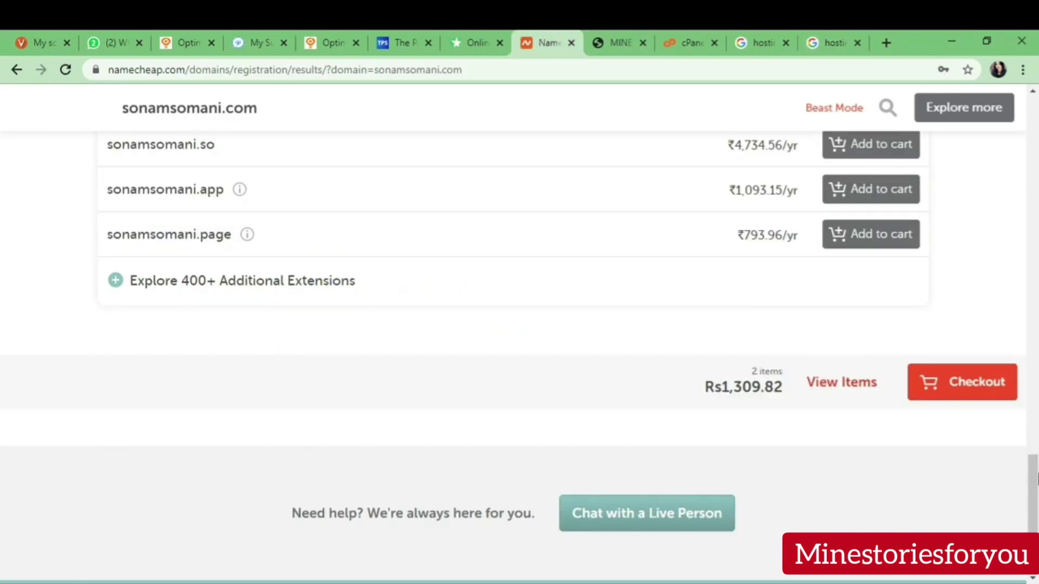
pyautogui.moveTo(1035, 440); pyautogui.dragTo(1036, 122)
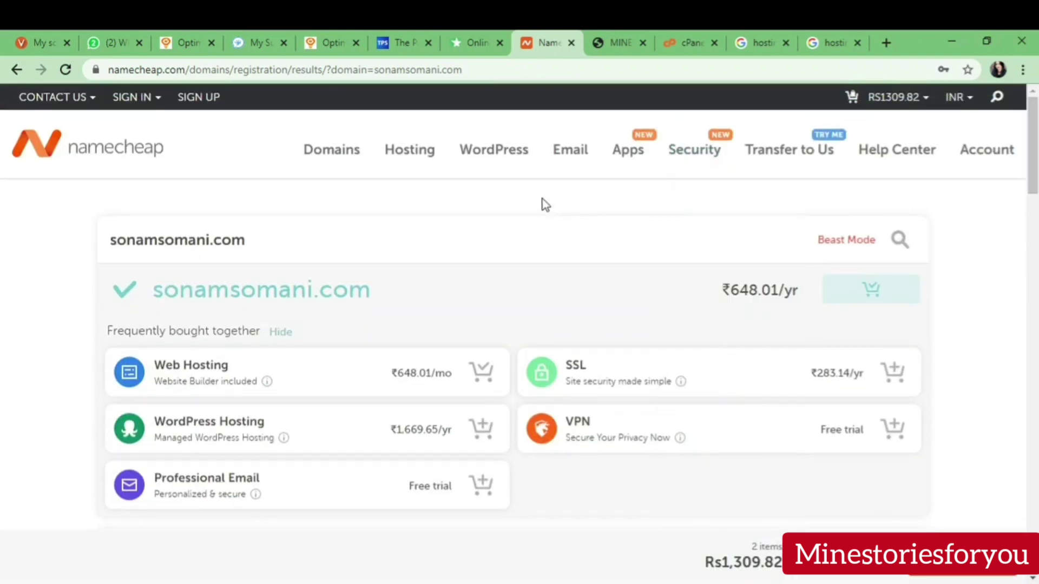
pyautogui.moveTo(144, 100)
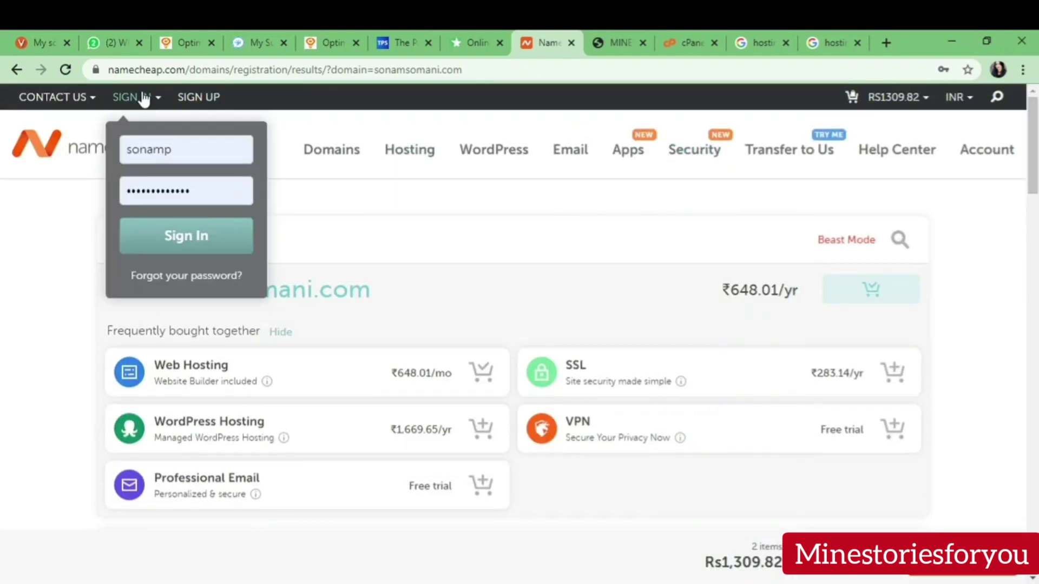
pyautogui.click(190, 238)
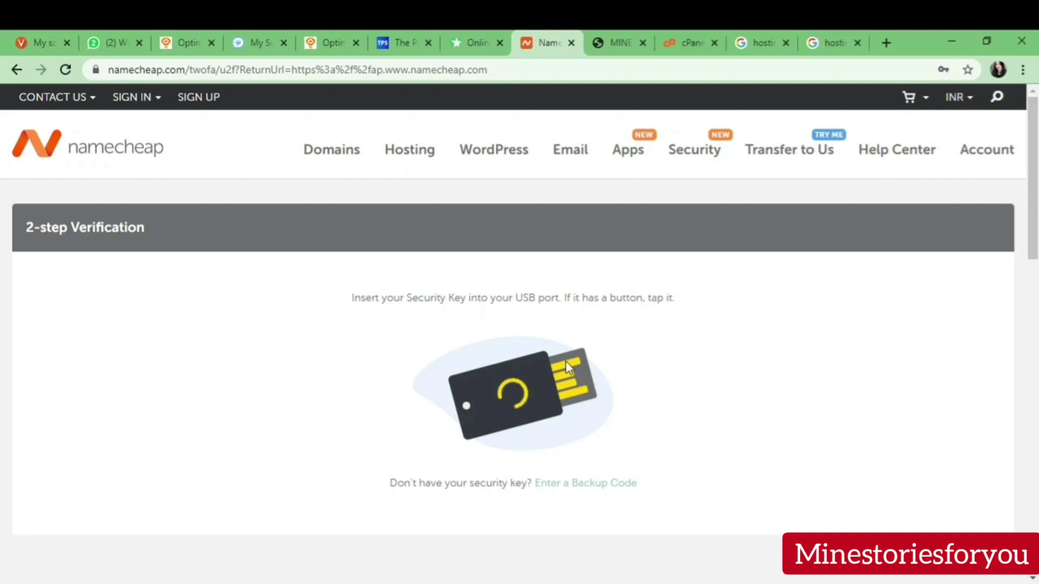
pyautogui.moveTo(686, 162)
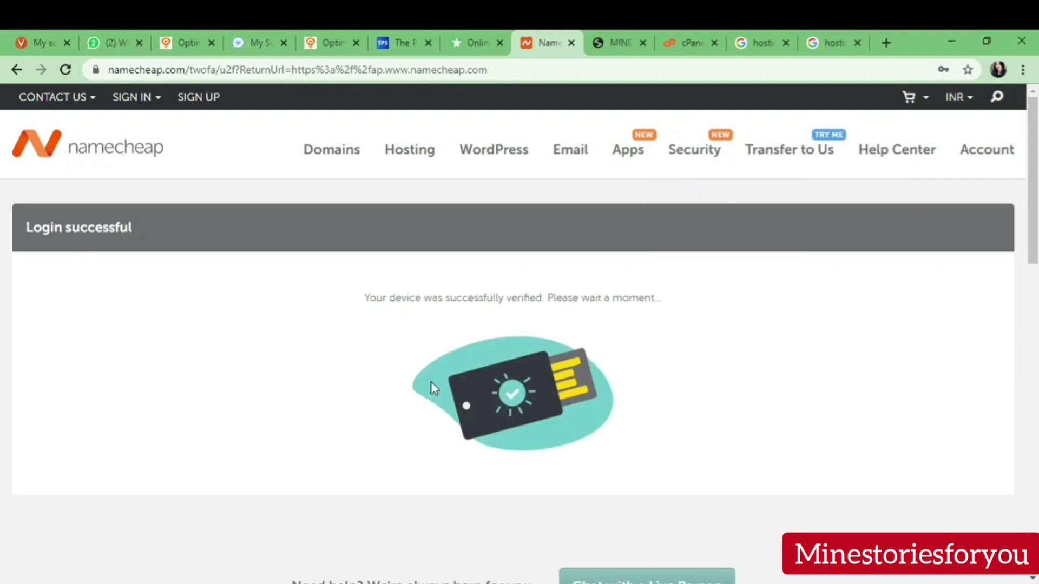
# - Review the recently active domain and its recommendations on the Namecheap dashboard, and open the account's Apps page
pyautogui.scroll(-15, 540, 432)
pyautogui.scroll(12, 540, 433)
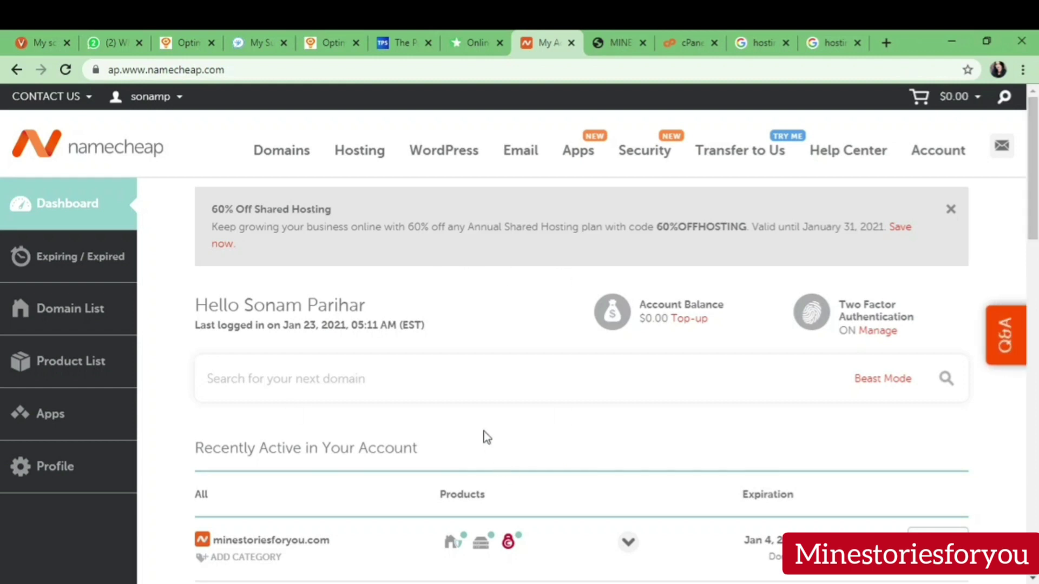
pyautogui.moveTo(1036, 164); pyautogui.dragTo(1037, 236)
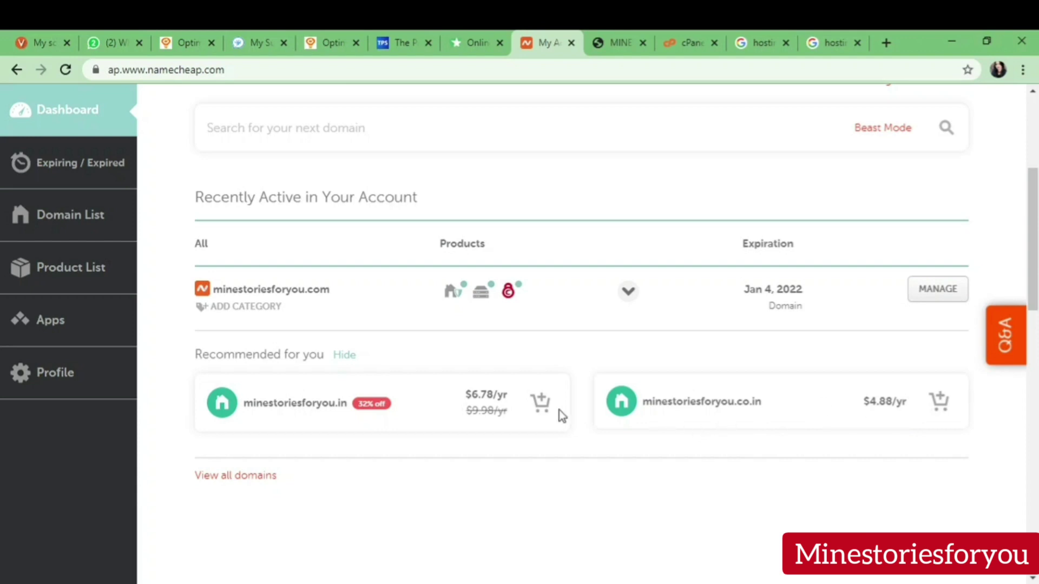
pyautogui.click(120, 222)
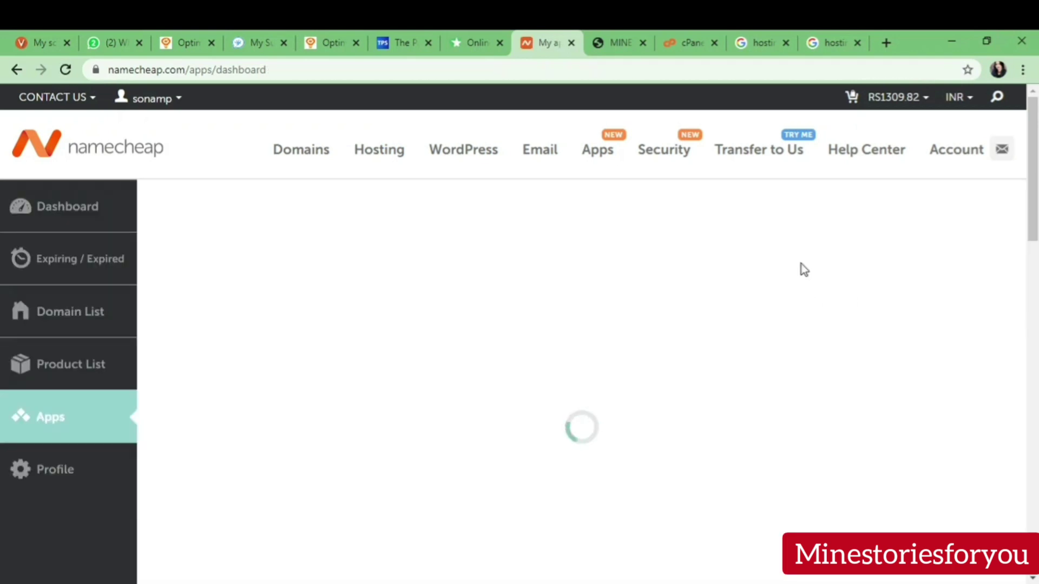
# - Check the live minestoriesforyou.com site, and open SSL/TLS from the Security section of cPanel
pyautogui.click(620, 38)
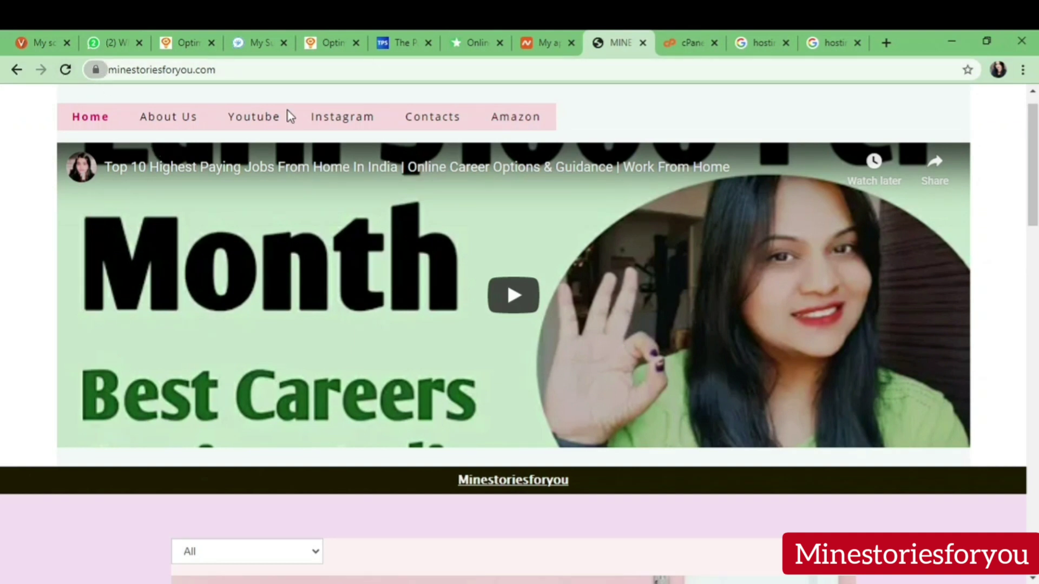
pyautogui.click(563, 40)
pyautogui.click(674, 36)
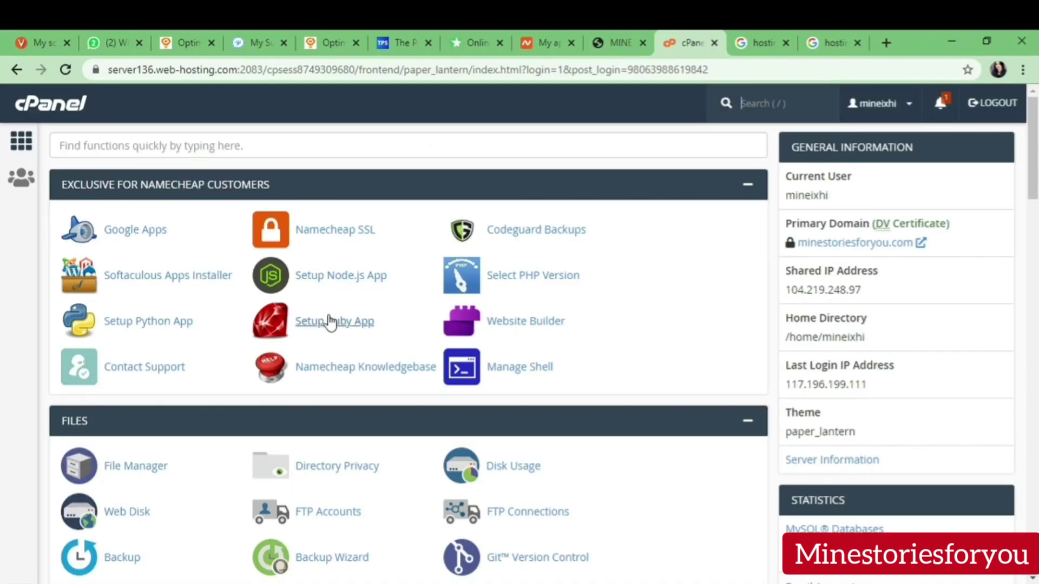
pyautogui.moveTo(1033, 119)
pyautogui.mouseDown()
pyautogui.moveTo(1036, 316)
pyautogui.moveTo(1034, 120)
pyautogui.mouseUp()
pyautogui.scroll(-8, 236, 304)
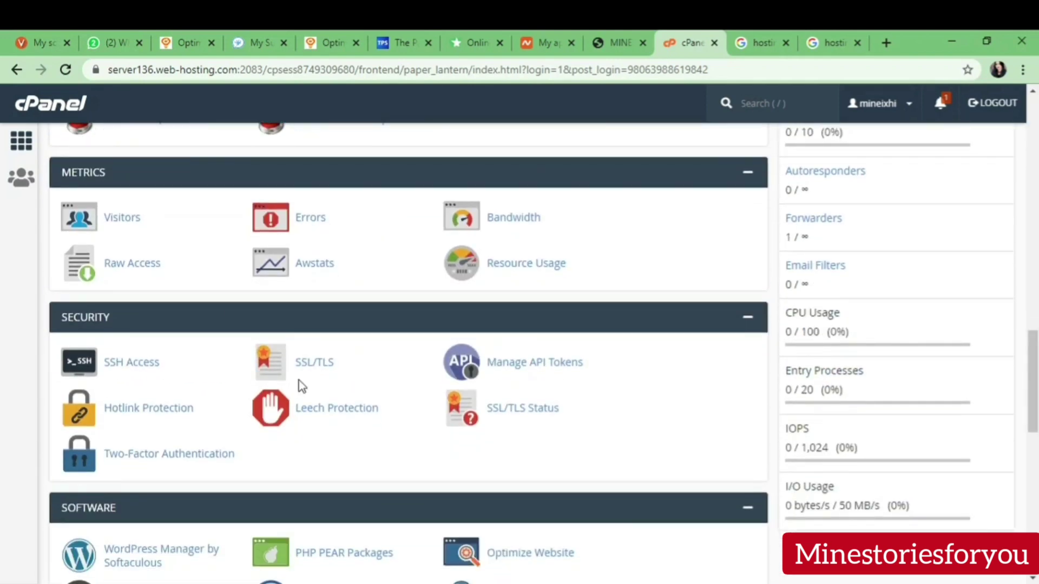
pyautogui.click(313, 365)
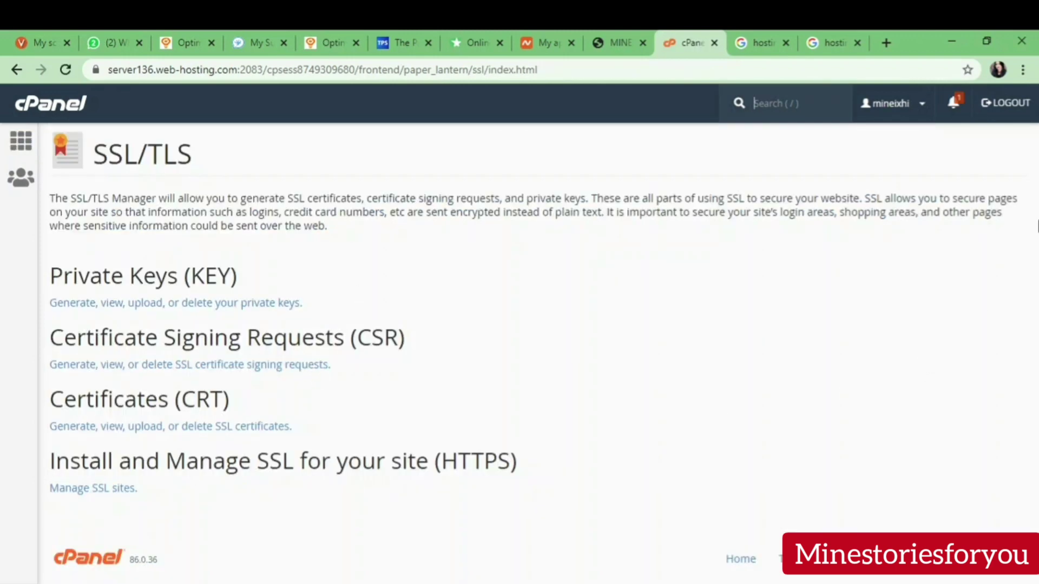
# - Look over the SSL/TLS key, certificate and HTTPS options, and view the minestoriesforyou.com site again
pyautogui.moveTo(1036, 227); pyautogui.dragTo(1037, 357)
pyautogui.click(570, 394)
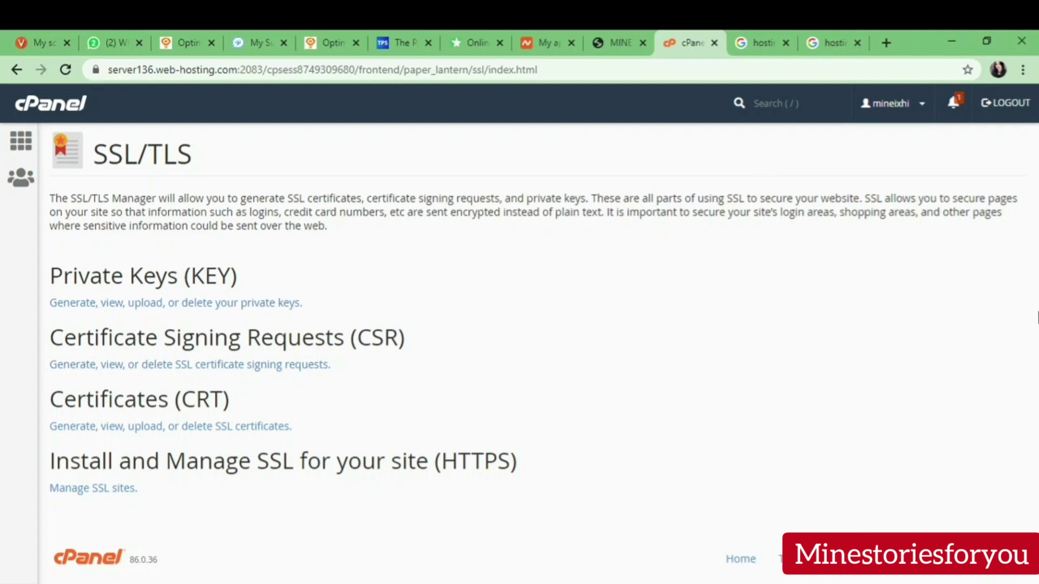
pyautogui.moveTo(1037, 316); pyautogui.dragTo(1037, 533)
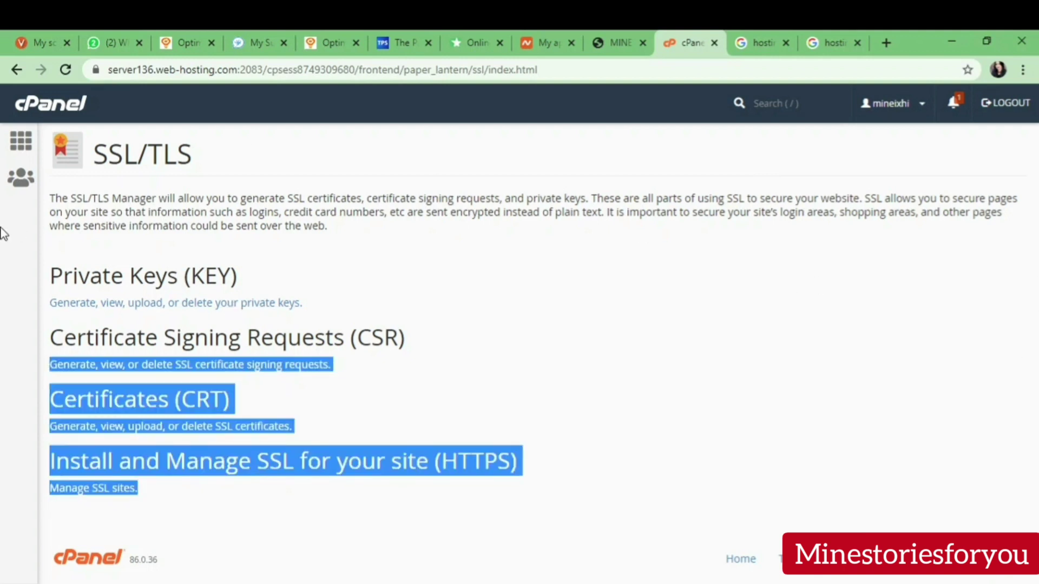
pyautogui.press('F5')
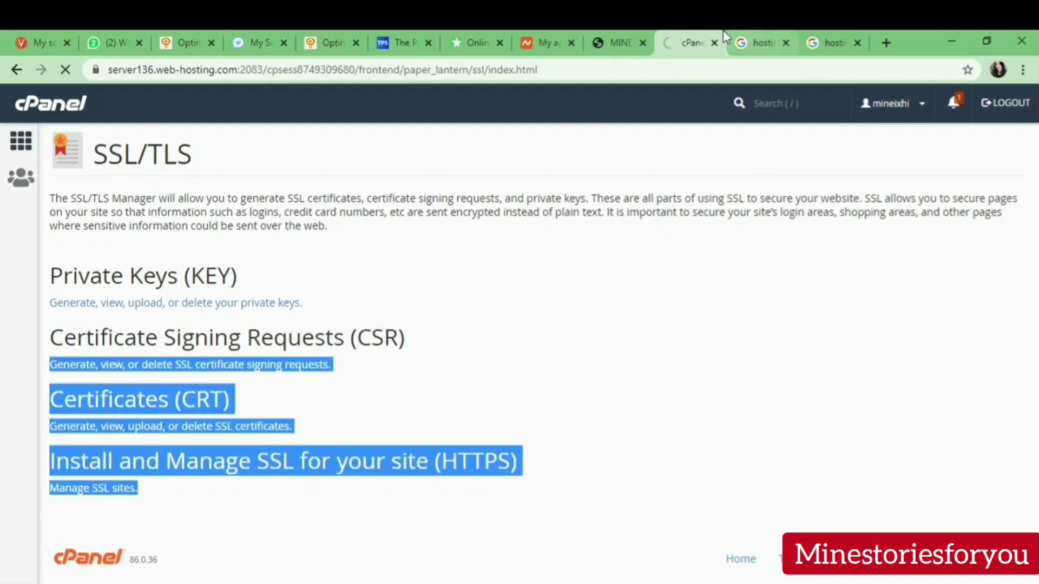
pyautogui.click(613, 33)
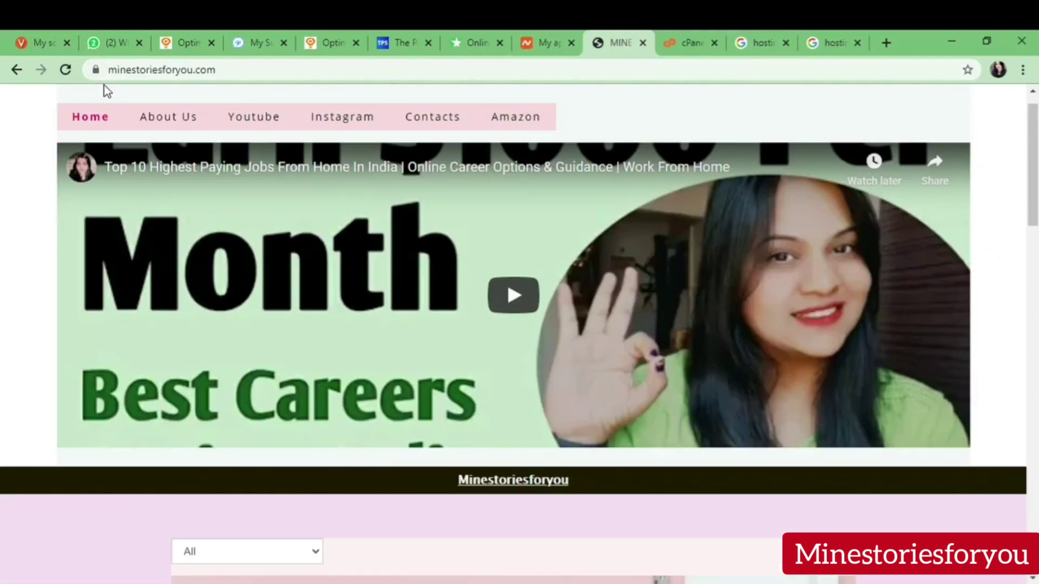
# - Open WordPress Manager by Softaculous and Setup Python App from cPanel's Software section in separate tabs
pyautogui.click(690, 32)
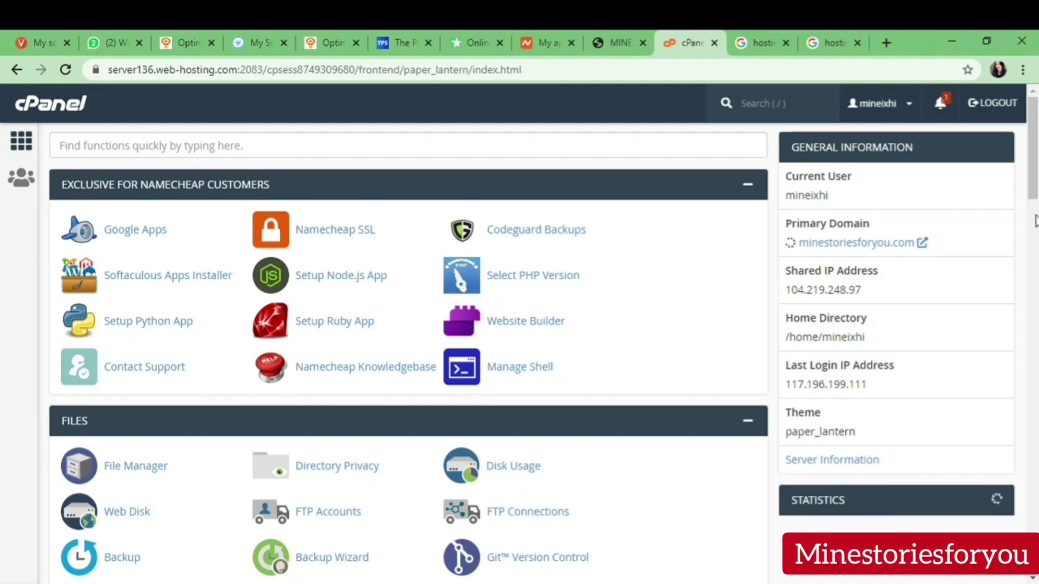
pyautogui.moveTo(1035, 195); pyautogui.dragTo(1035, 450)
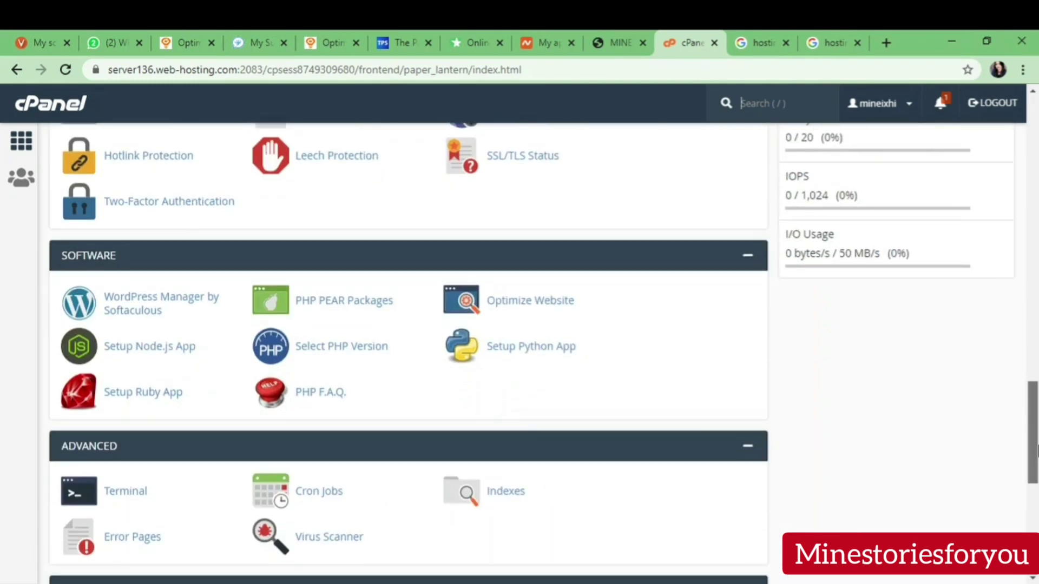
pyautogui.click(170, 303)
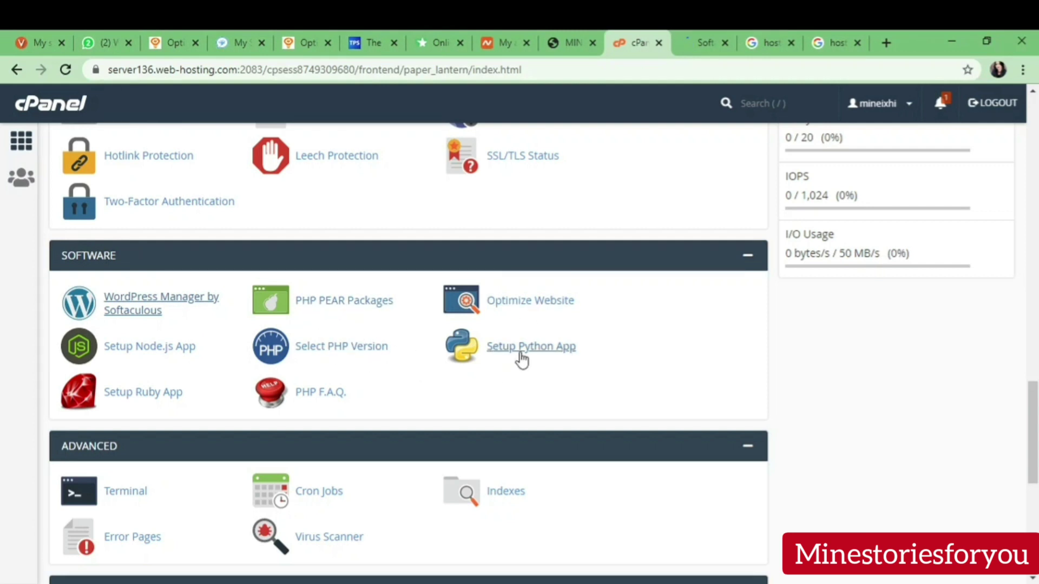
pyautogui.middleClick(547, 358)
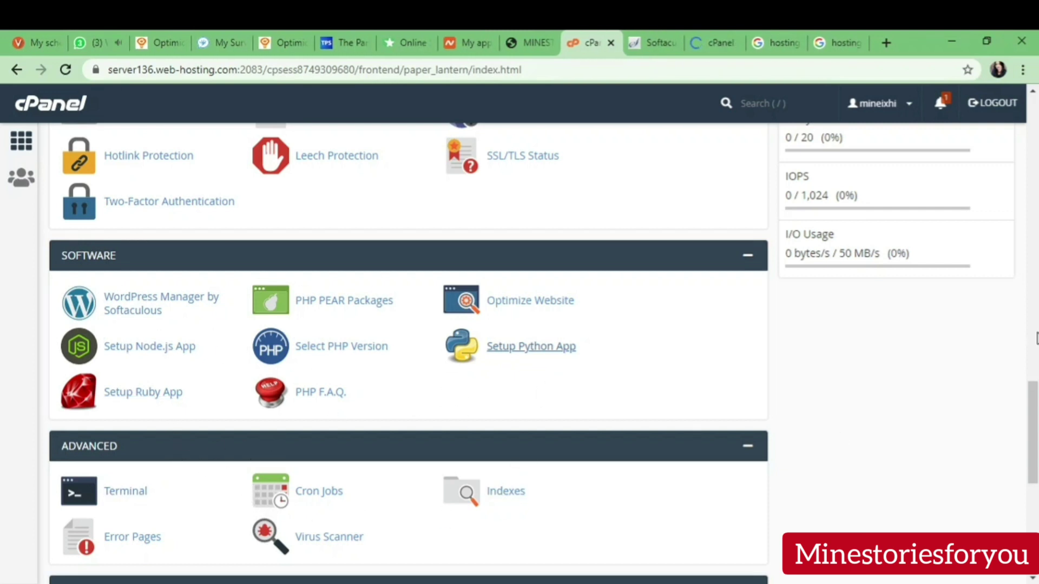
# - View the WordPress Management and Python selector pages, and return to the cPanel home page
pyautogui.scroll(15, 1034, 403)
pyautogui.click(651, 30)
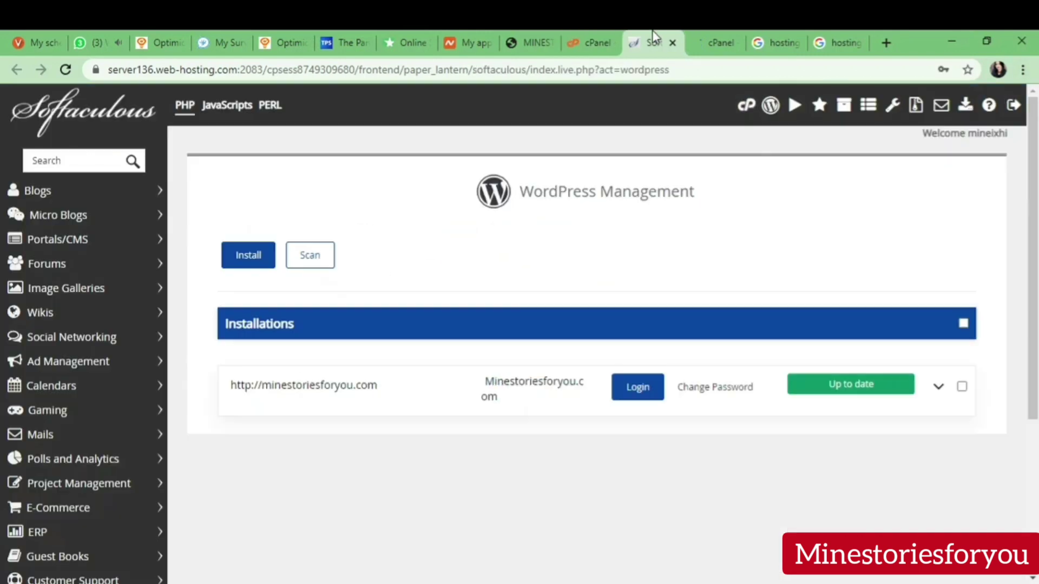
pyautogui.click(718, 30)
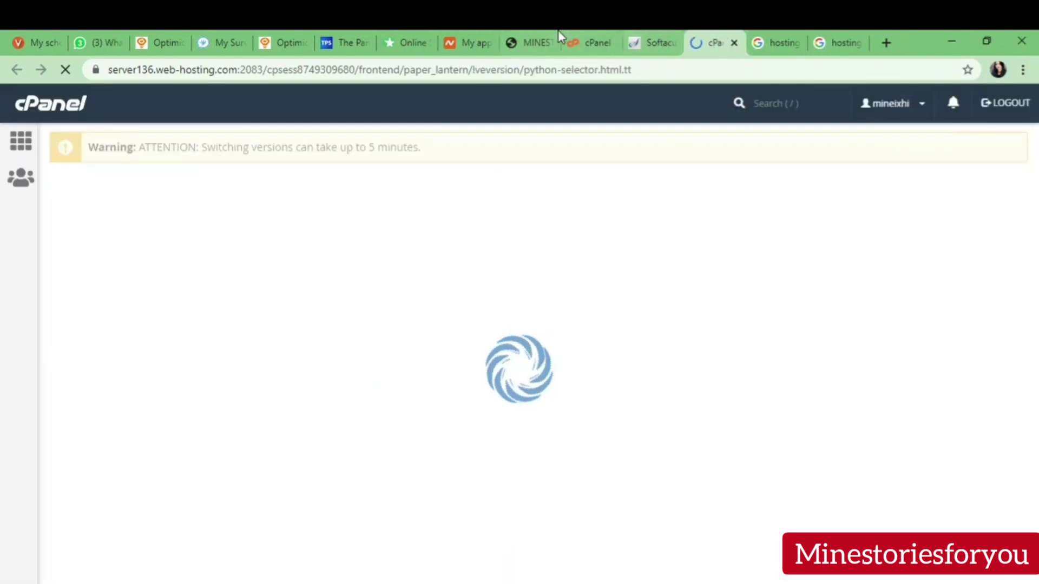
pyautogui.click(557, 30)
pyautogui.click(590, 39)
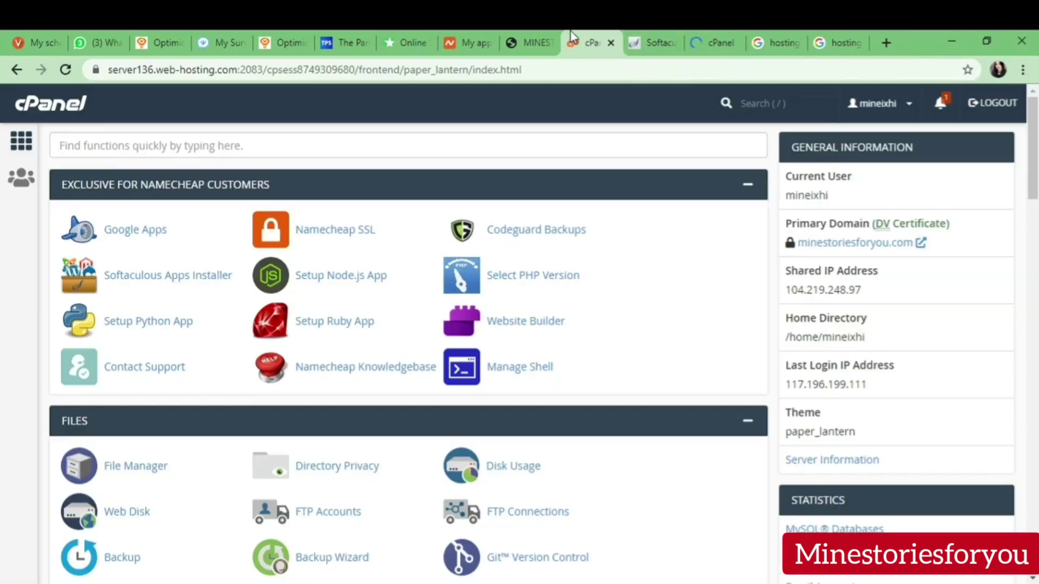
# - Launch Website Builder from cPanel and inspect the site's menu items in the Edit Menu Items dialog without applying changes
pyautogui.click(511, 327)
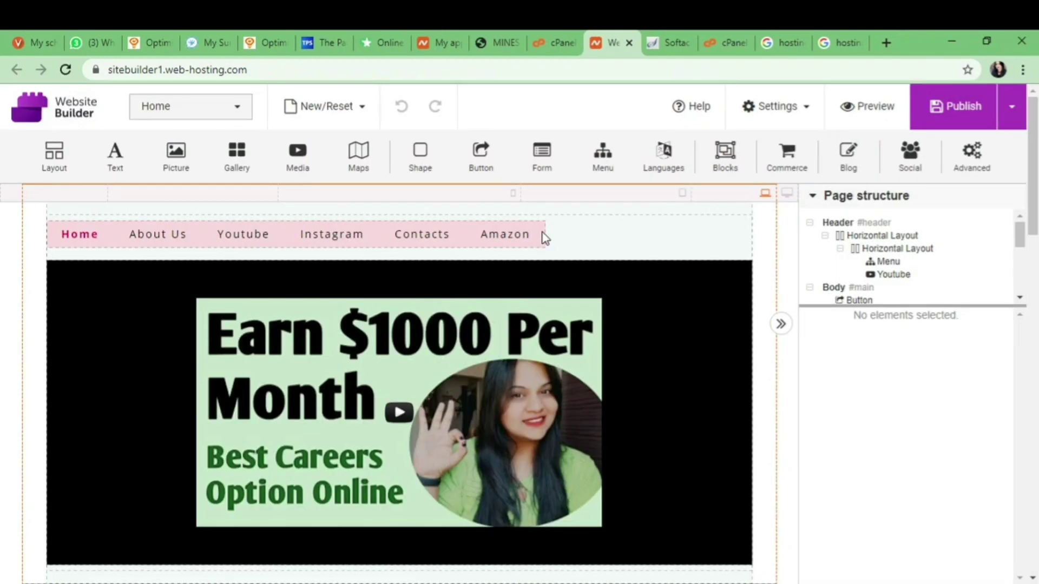
pyautogui.click(220, 125)
pyautogui.click(220, 126)
pyautogui.click(221, 125)
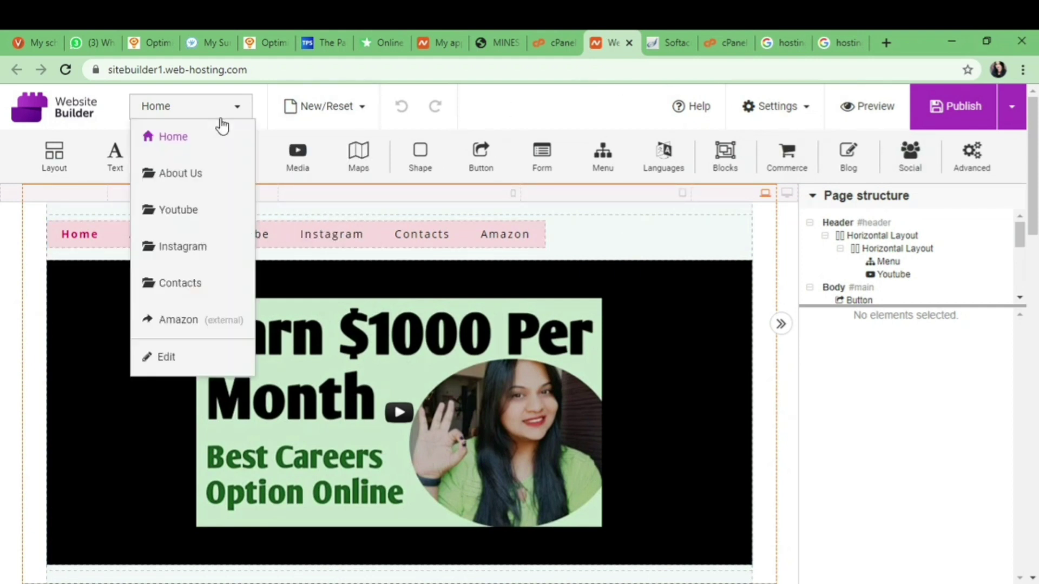
pyautogui.click(179, 357)
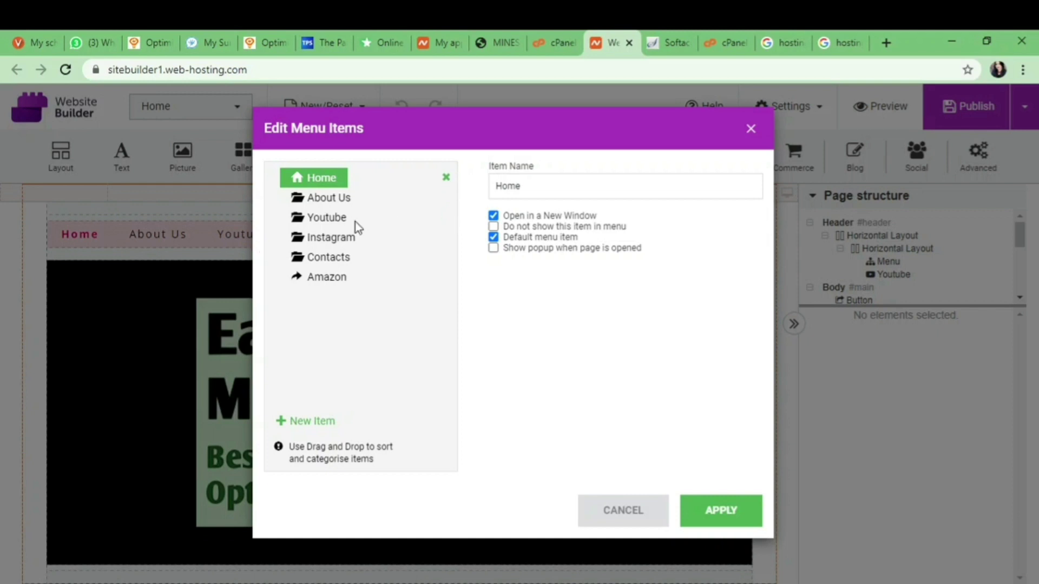
pyautogui.click(637, 514)
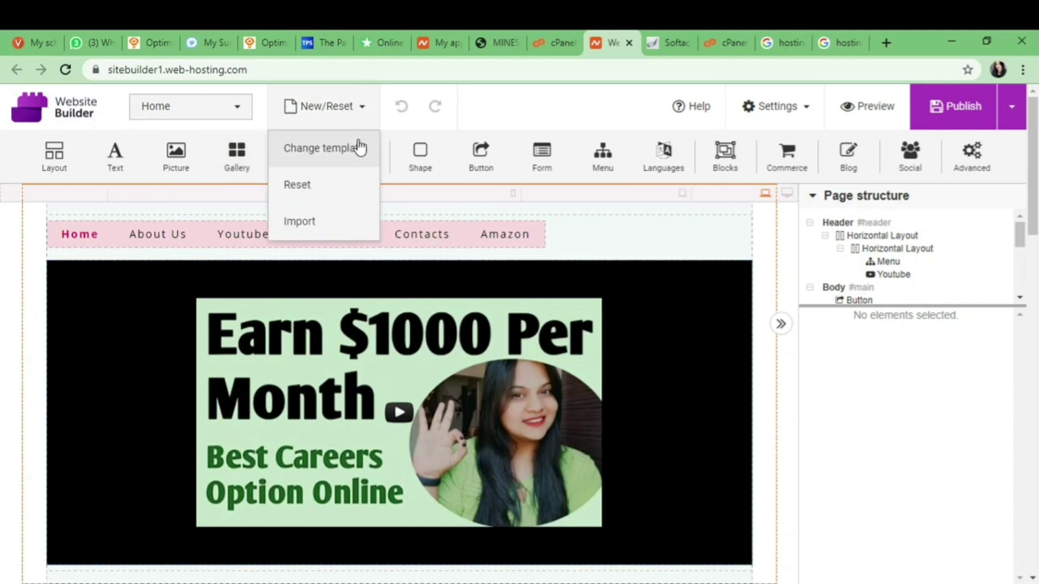
# - Try to add a Blog element to the Home page
pyautogui.click(834, 162)
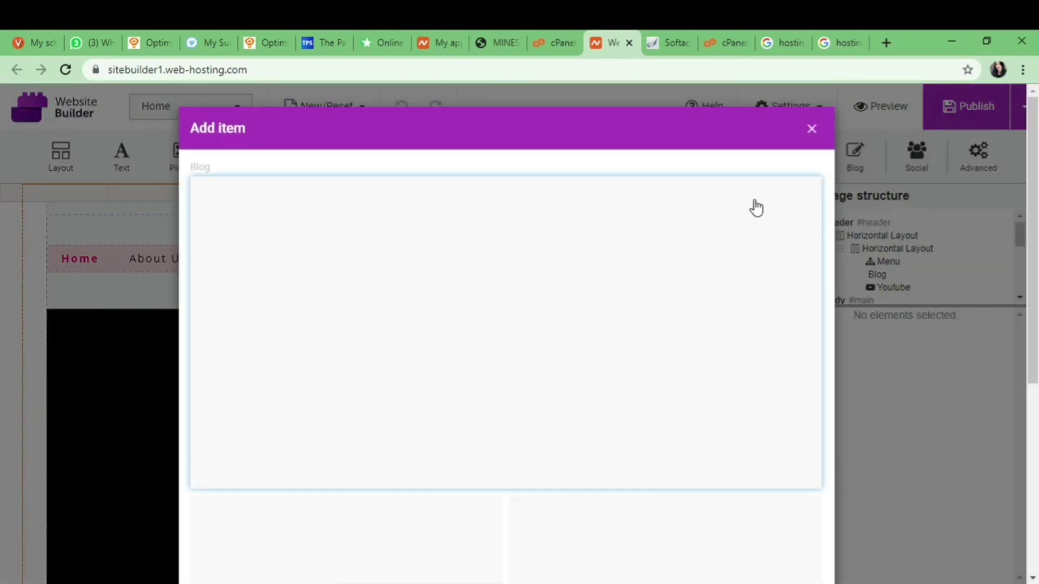
pyautogui.click(811, 130)
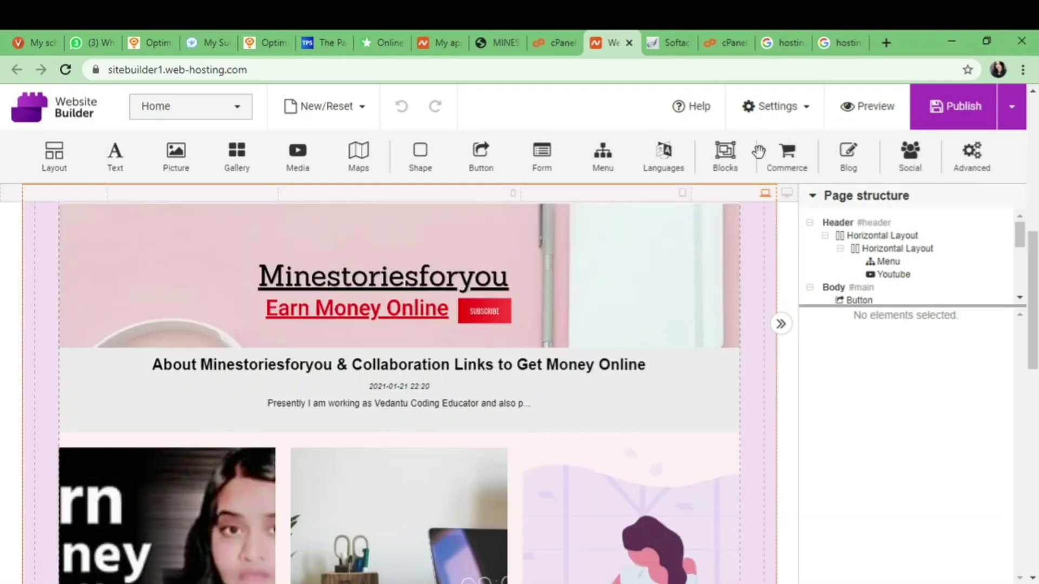
# - Select the horizontal layout around the blog and the Blog element itself on the Home page to examine their settings and posts
pyautogui.scroll(3, 1036, 303)
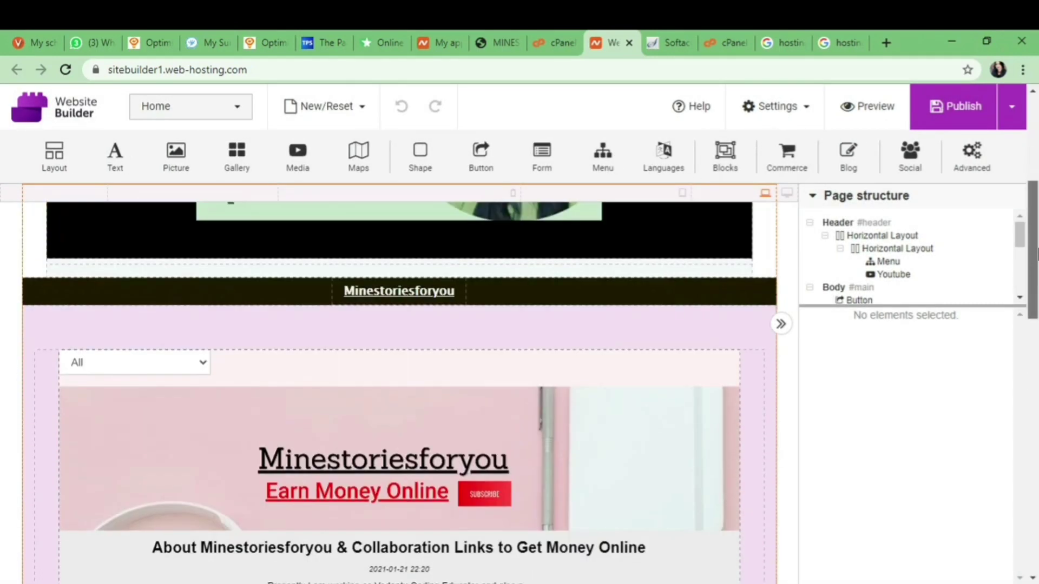
pyautogui.click(751, 364)
pyautogui.click(754, 361)
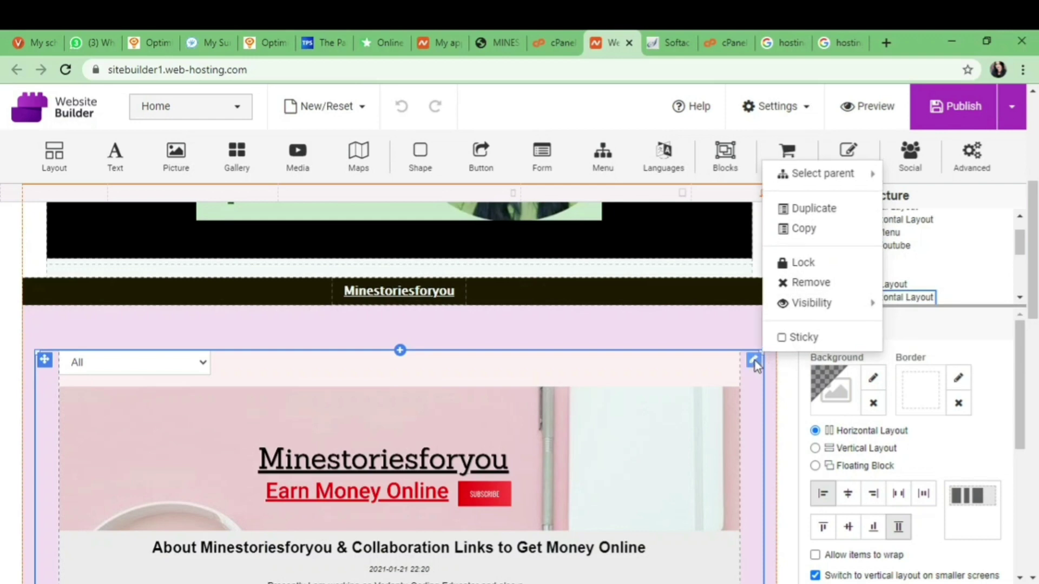
pyautogui.click(706, 400)
pyautogui.moveTo(1035, 241); pyautogui.dragTo(1035, 368)
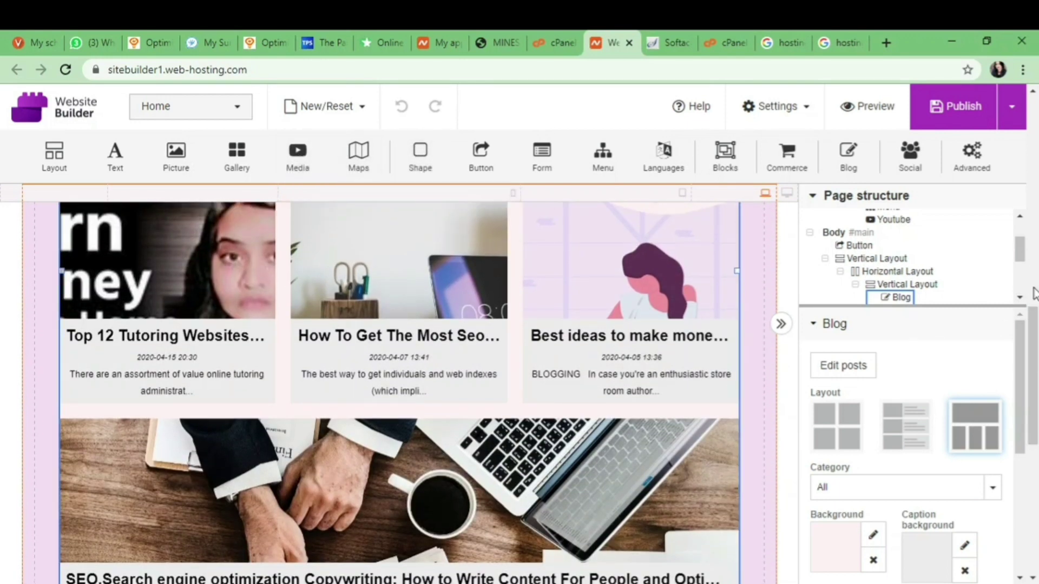
pyautogui.moveTo(1034, 292); pyautogui.dragTo(1034, 189)
# - Switch the editor to the Youtube page without saving the Home page changes
pyautogui.click(199, 106)
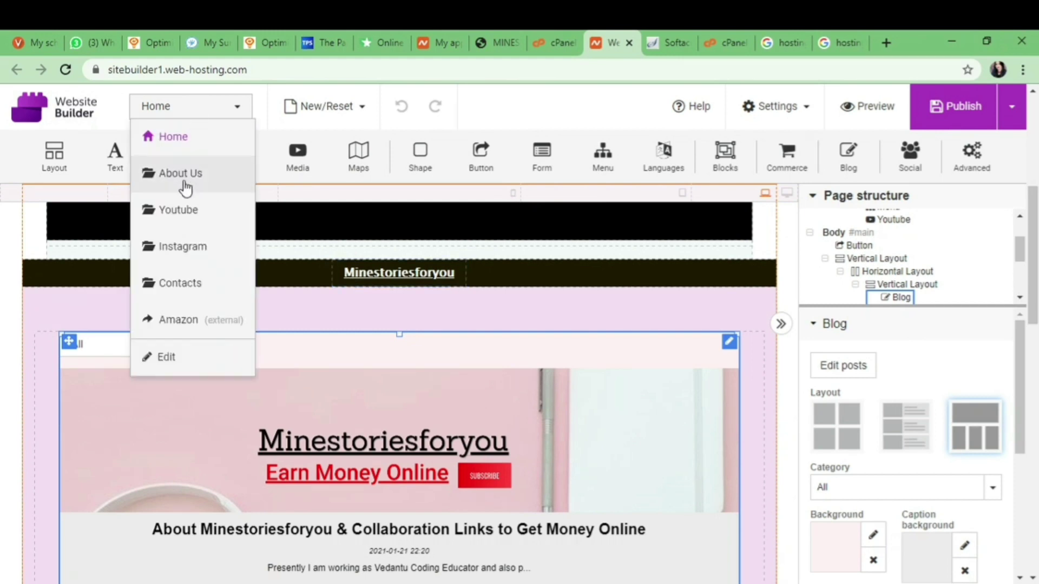
pyautogui.click(185, 209)
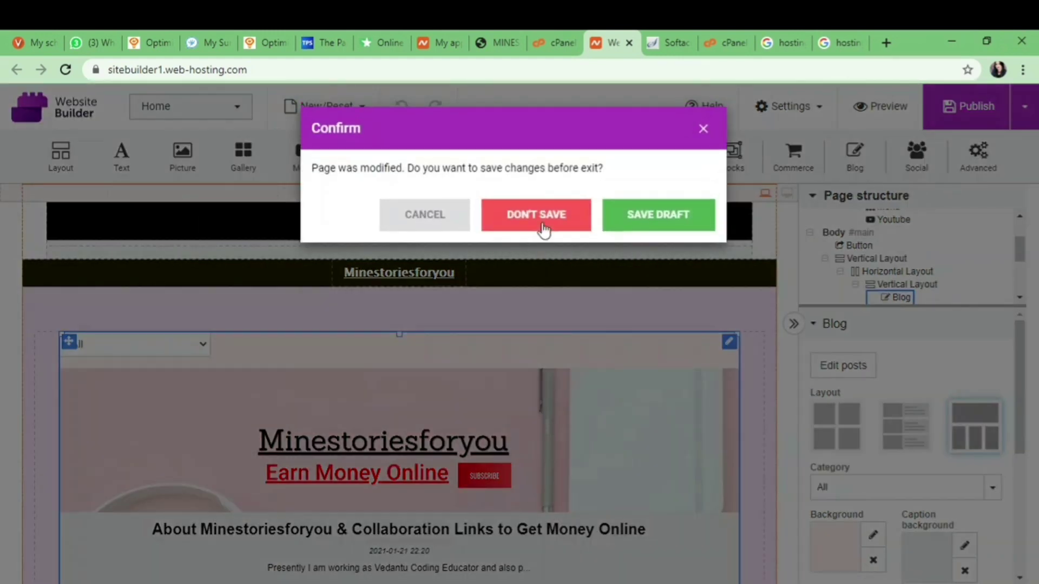
pyautogui.click(561, 216)
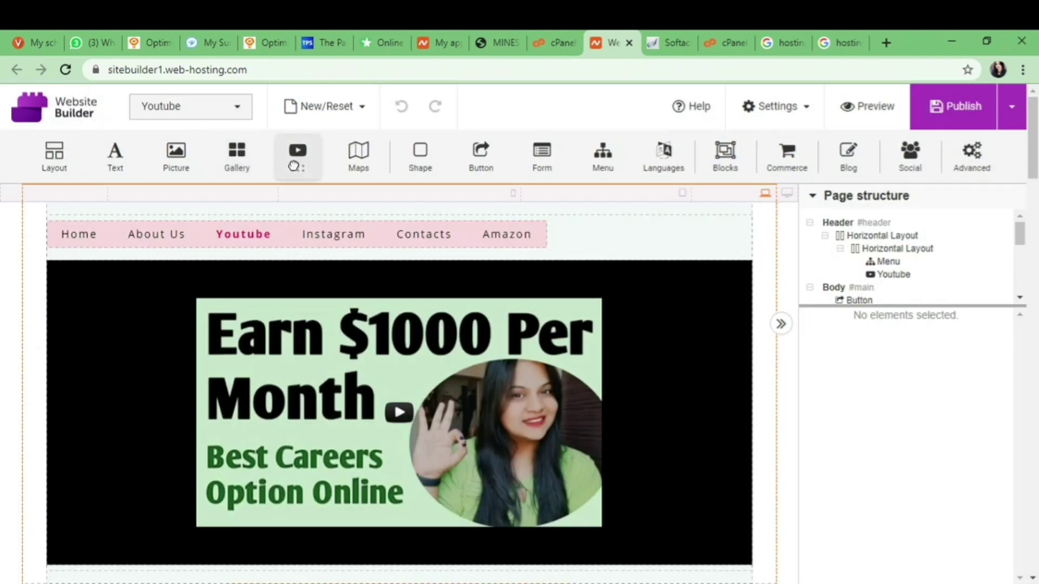
# - Add a Youtube video player to the header of the Youtube page and select its default video ID
pyautogui.click(296, 169)
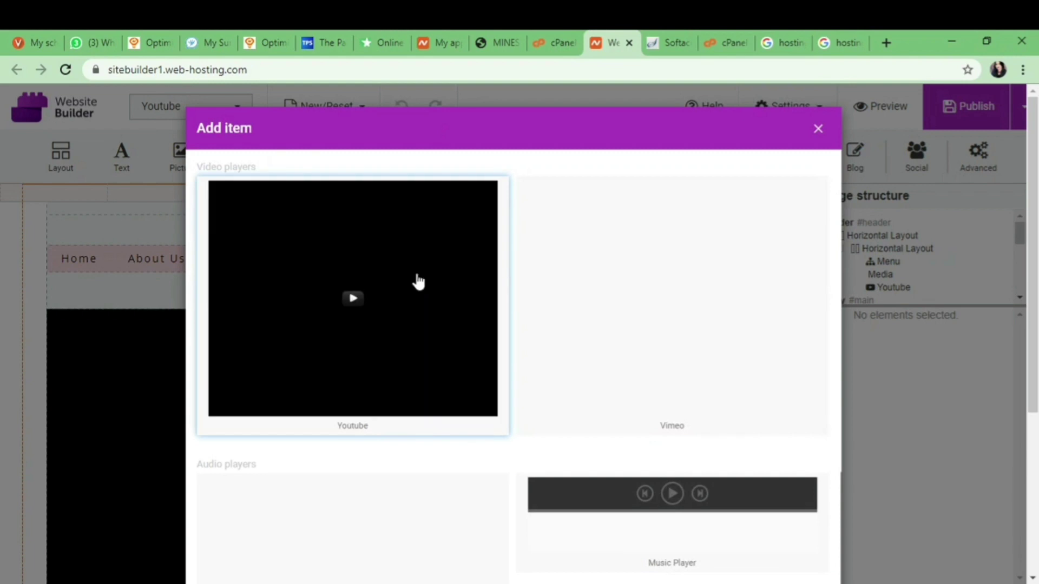
pyautogui.click(417, 280)
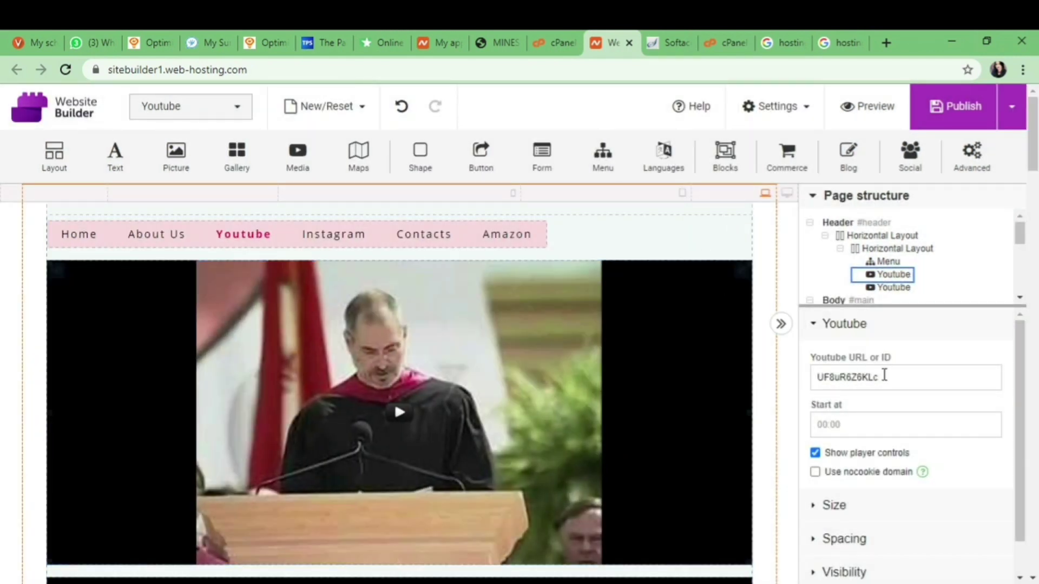
pyautogui.doubleClick(884, 376)
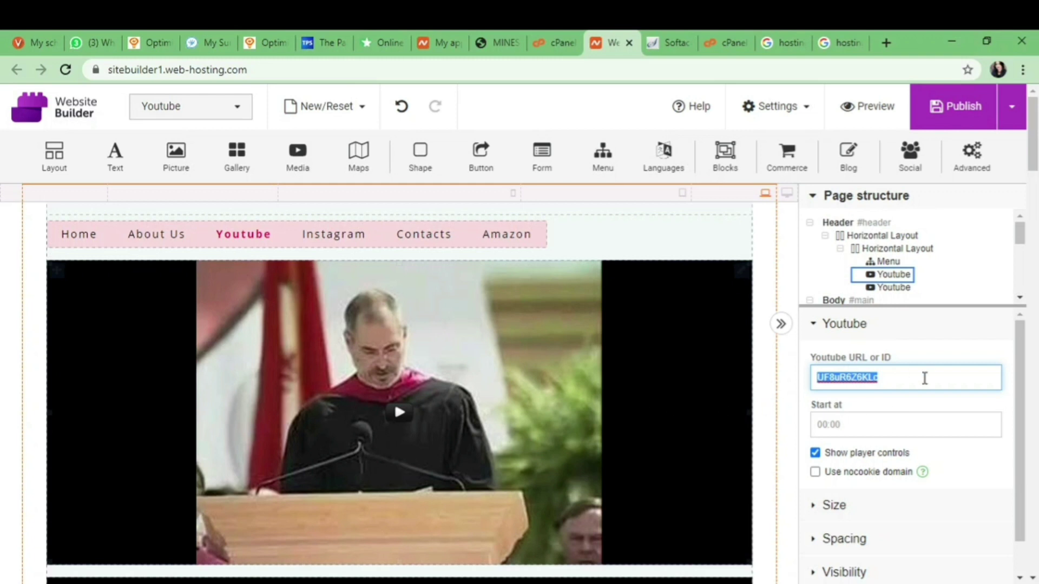
# - In a new browser tab, open Minestoriesforyou's Solvelancer App video on YouTube, like it and copy its share link
pyautogui.click(884, 44)
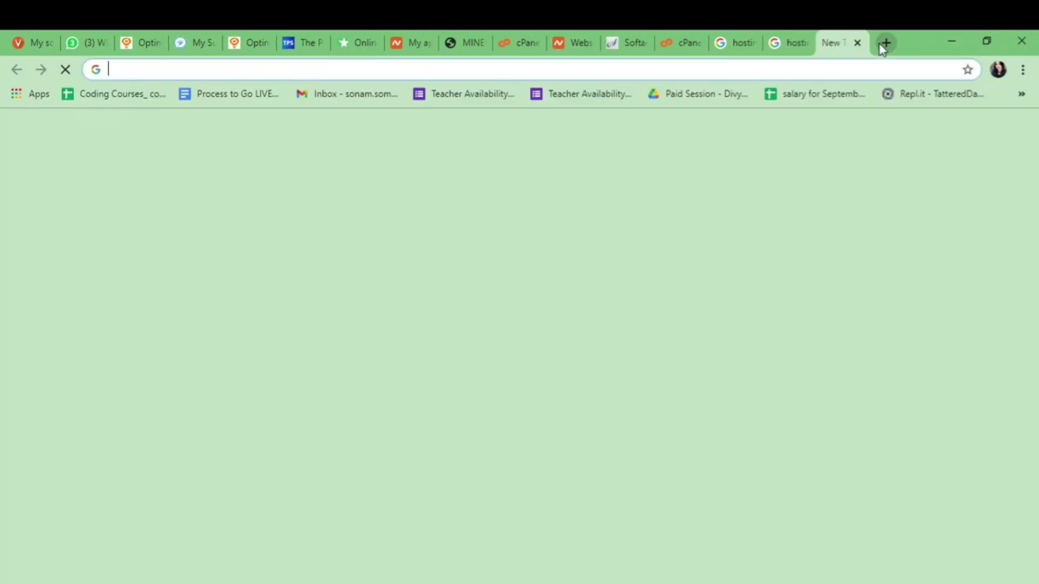
pyautogui.click(752, 66)
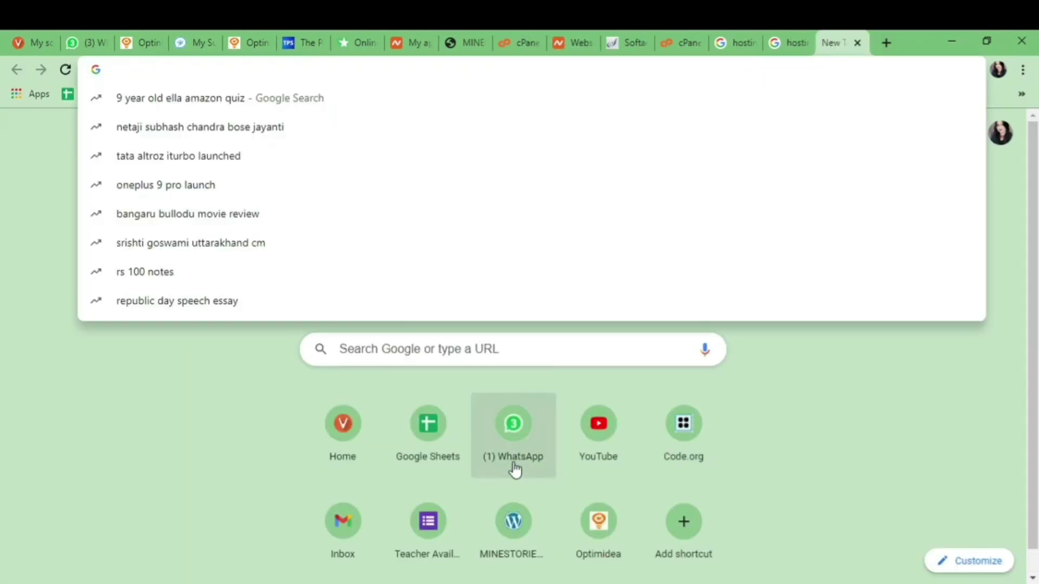
pyautogui.click(601, 441)
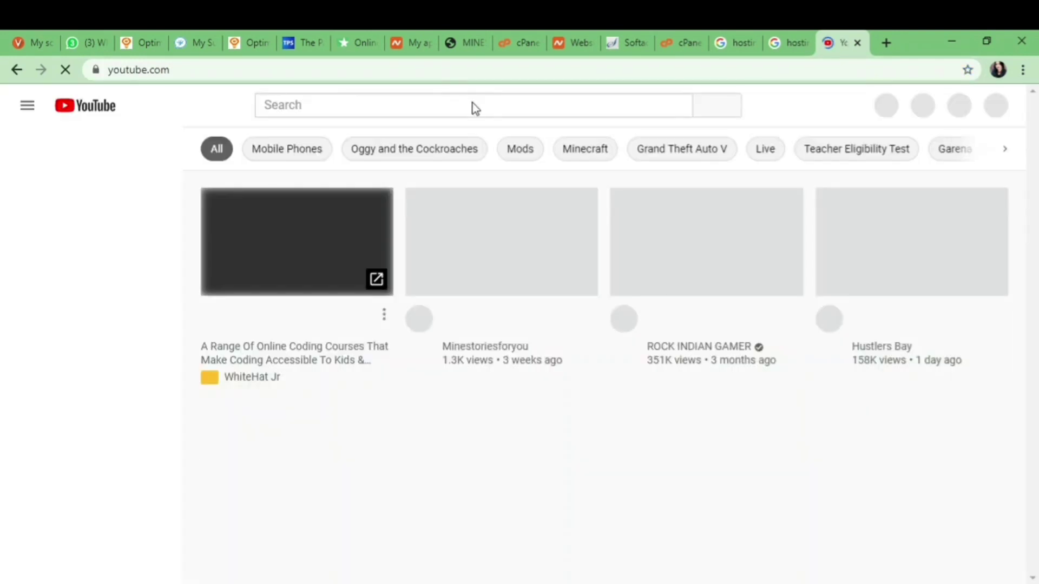
pyautogui.click(489, 331)
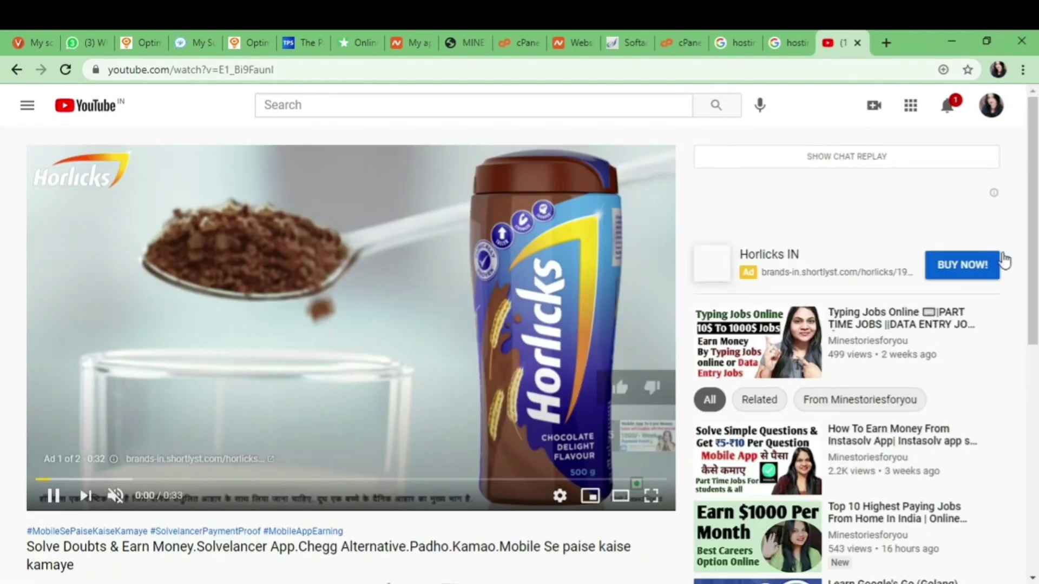
pyautogui.scroll(-1, 1033, 217)
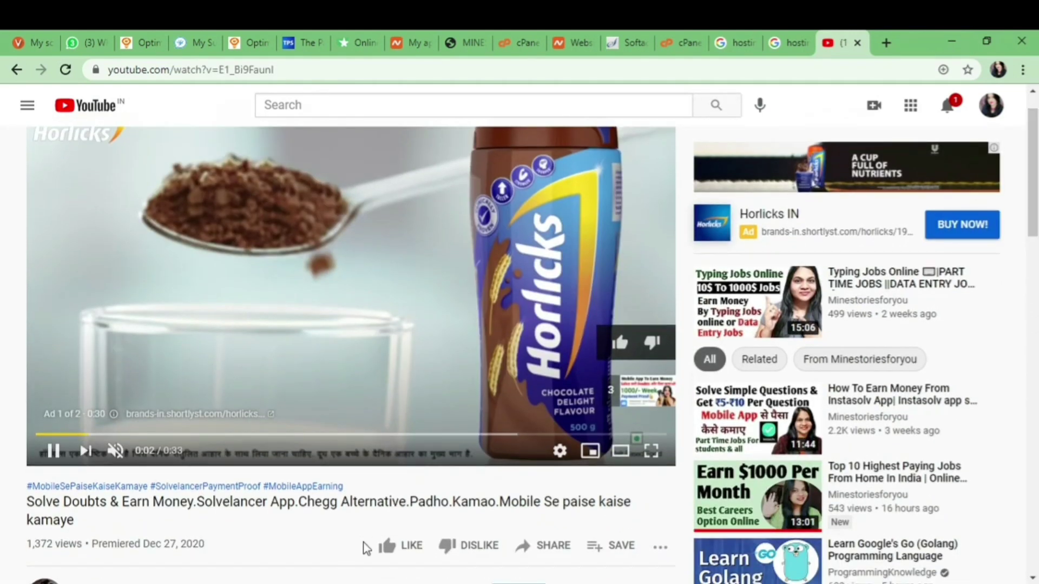
pyautogui.click(388, 546)
pyautogui.click(541, 546)
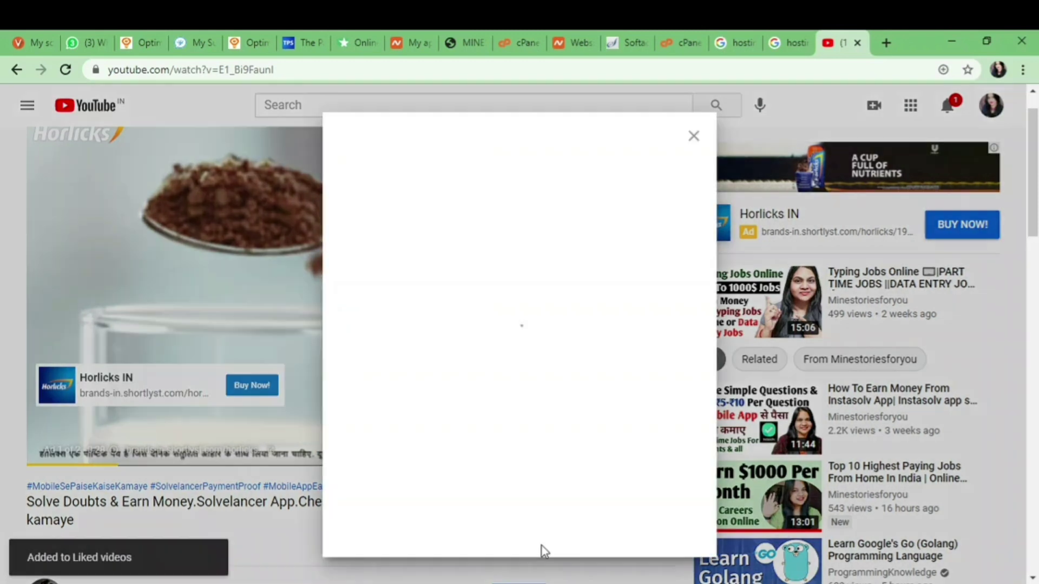
pyautogui.click(663, 371)
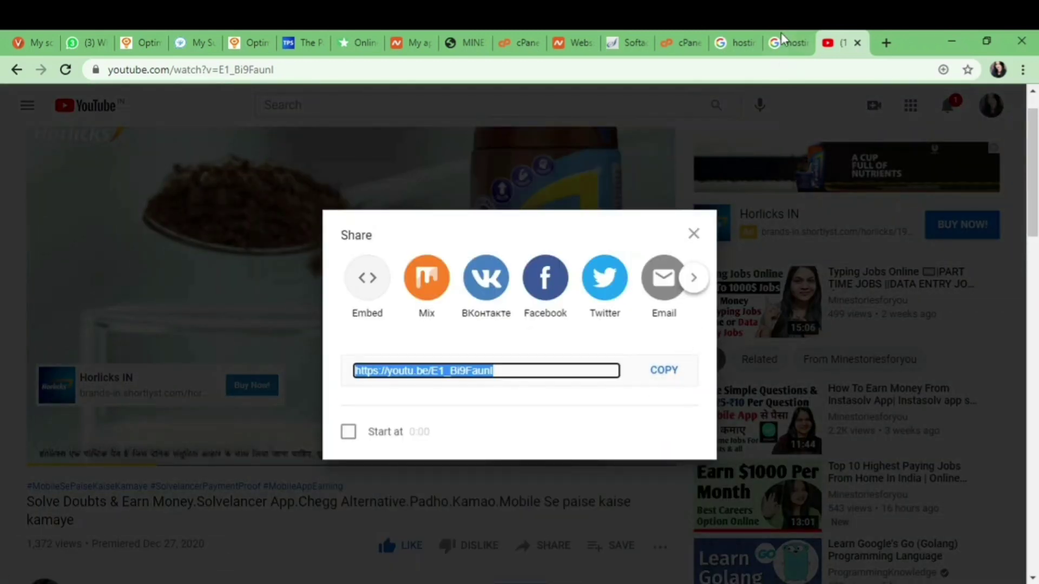
# - Back in Website Builder, set the new player's Youtube URL or ID to E1_Bi9FaunI and publish the site
pyautogui.click(594, 37)
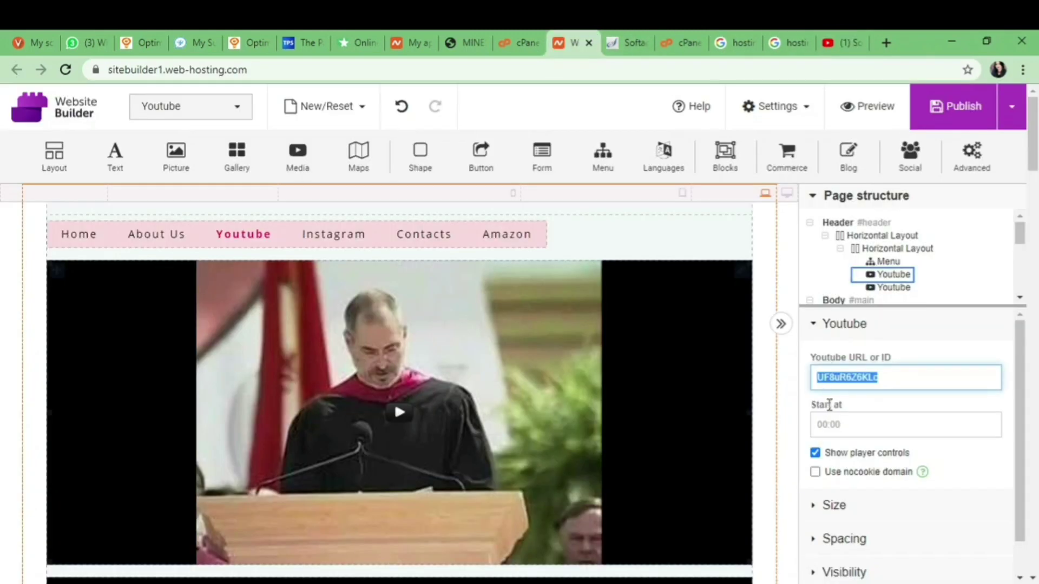
pyautogui.write('E1_Bi9FaunI')
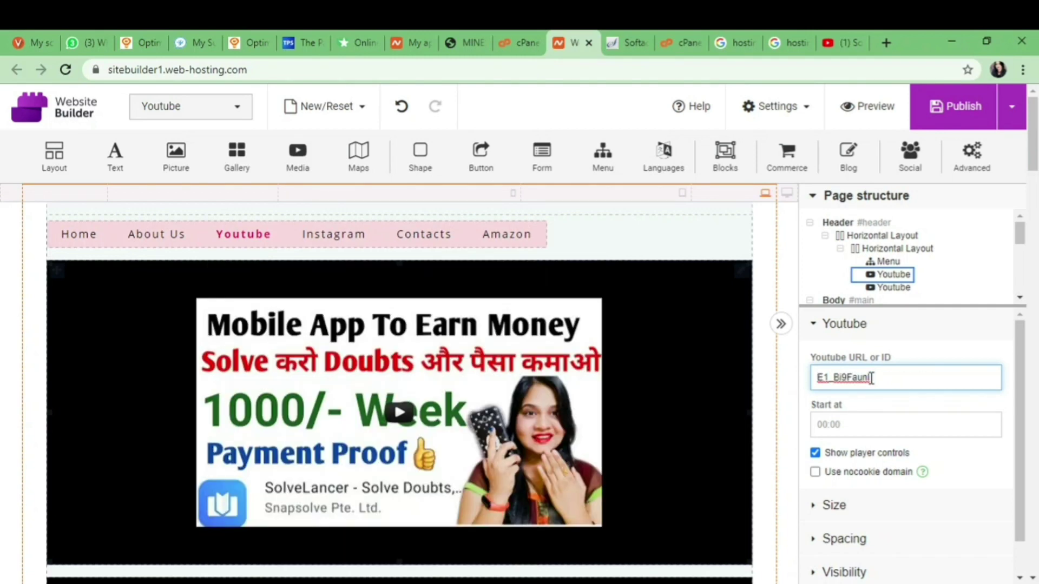
pyautogui.moveTo(960, 129)
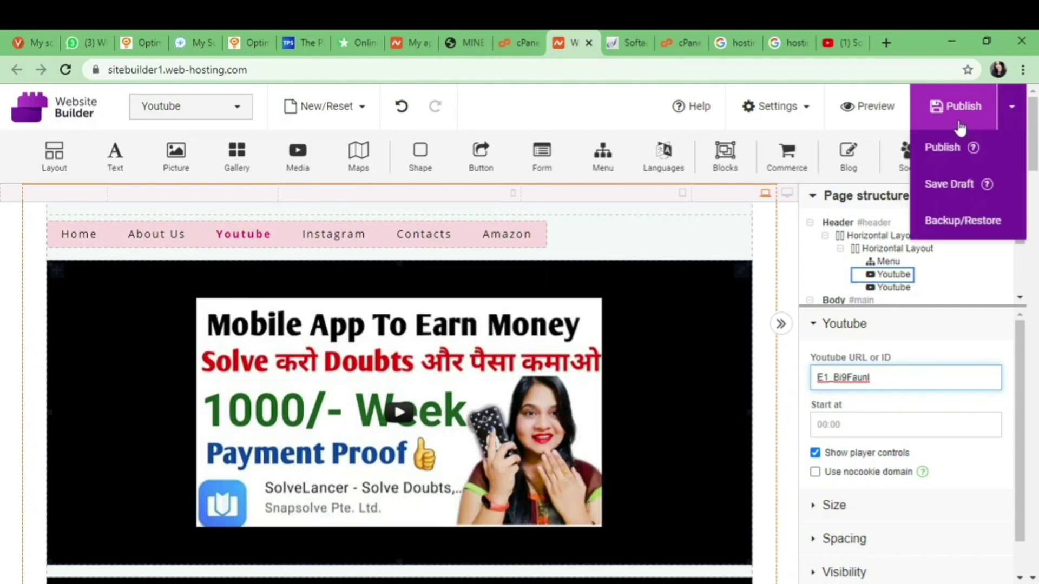
pyautogui.click(958, 154)
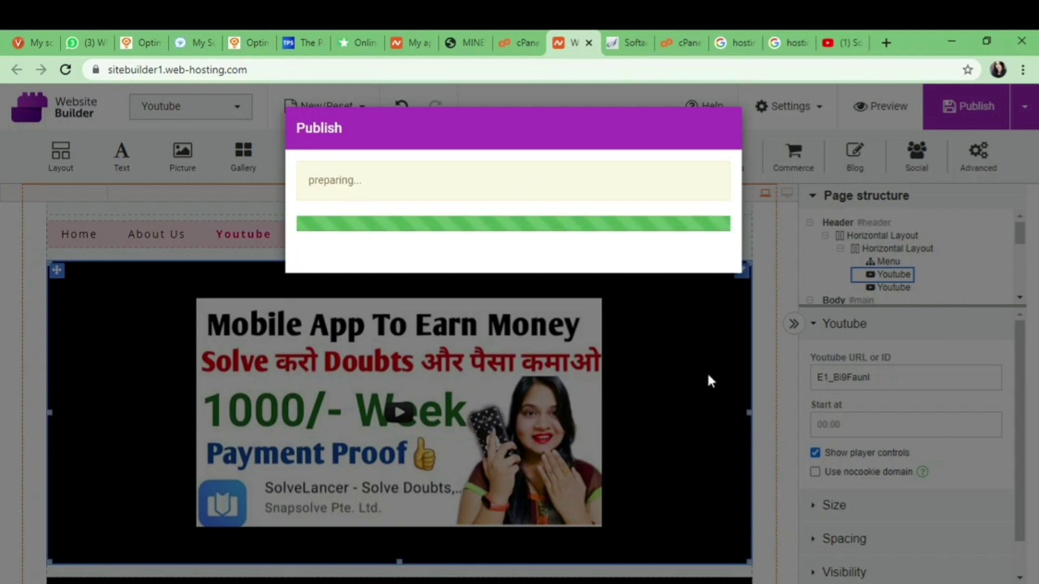
# - Reload the live minestoriesforyou.com site and look through its Youtube page for the published videos
pyautogui.click(479, 35)
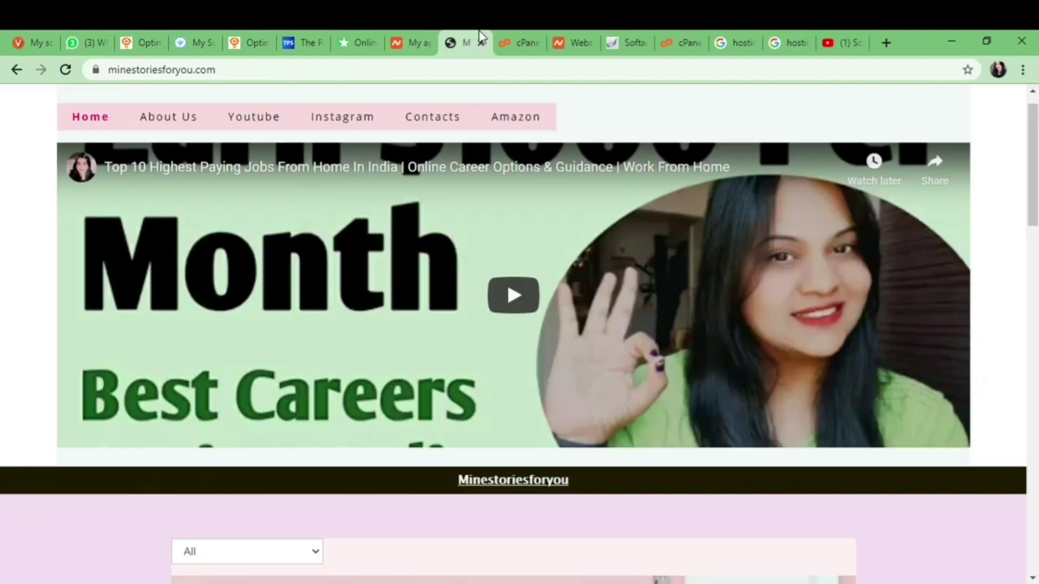
pyautogui.click(418, 71)
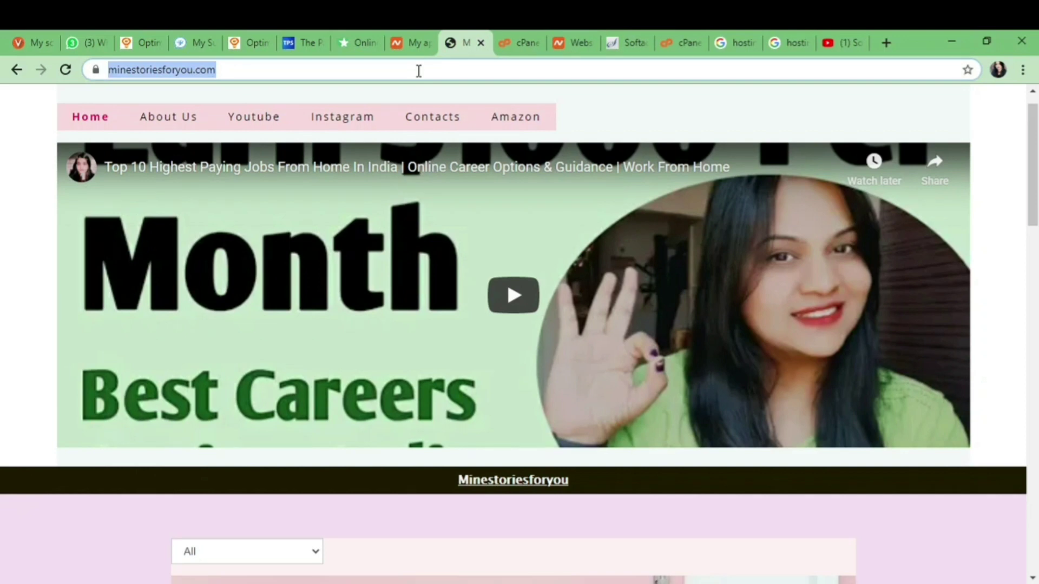
pyautogui.press('Return')
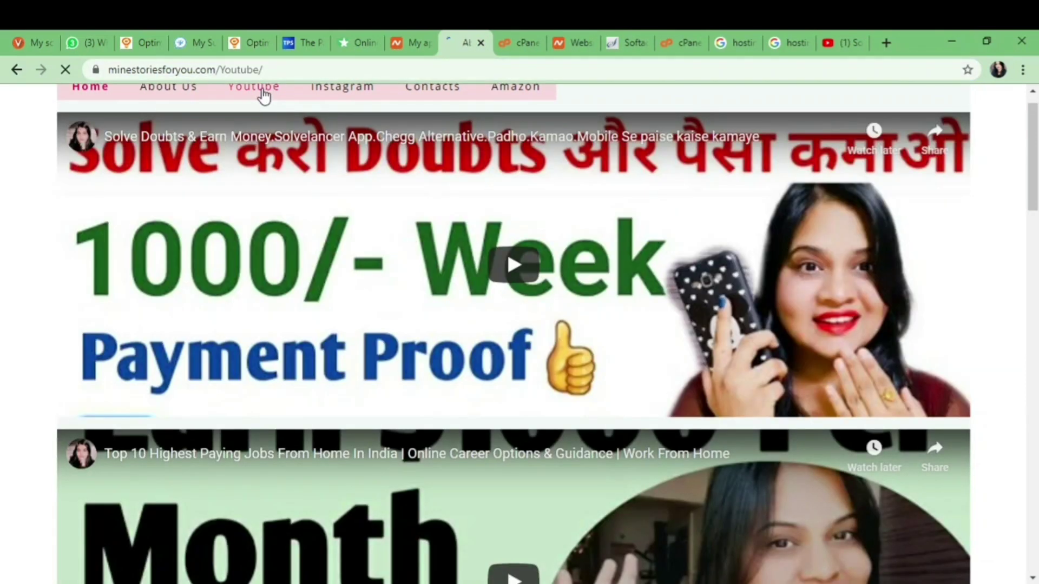
pyautogui.click(264, 92)
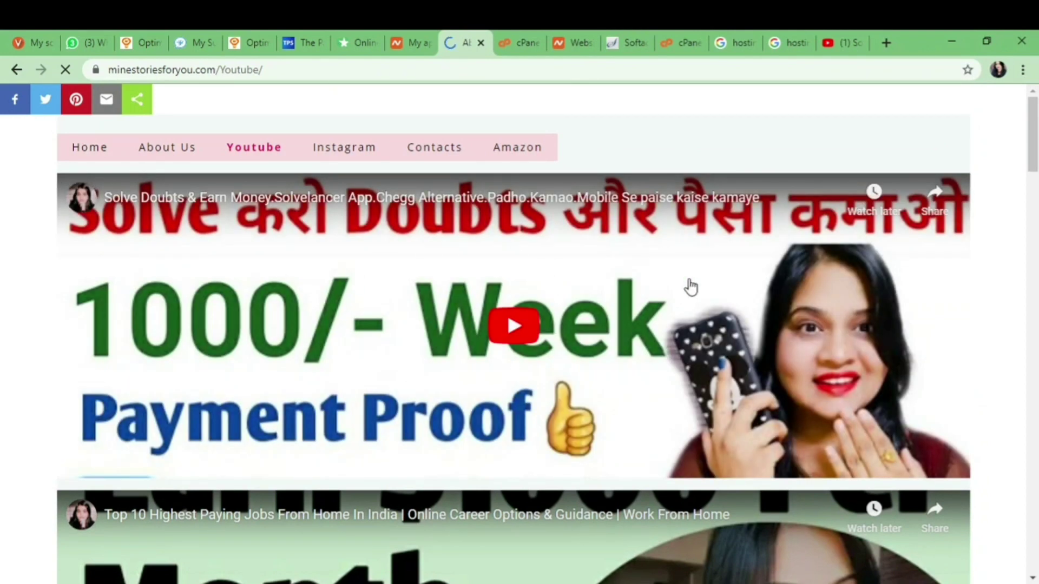
pyautogui.scroll(-10, 510, 271)
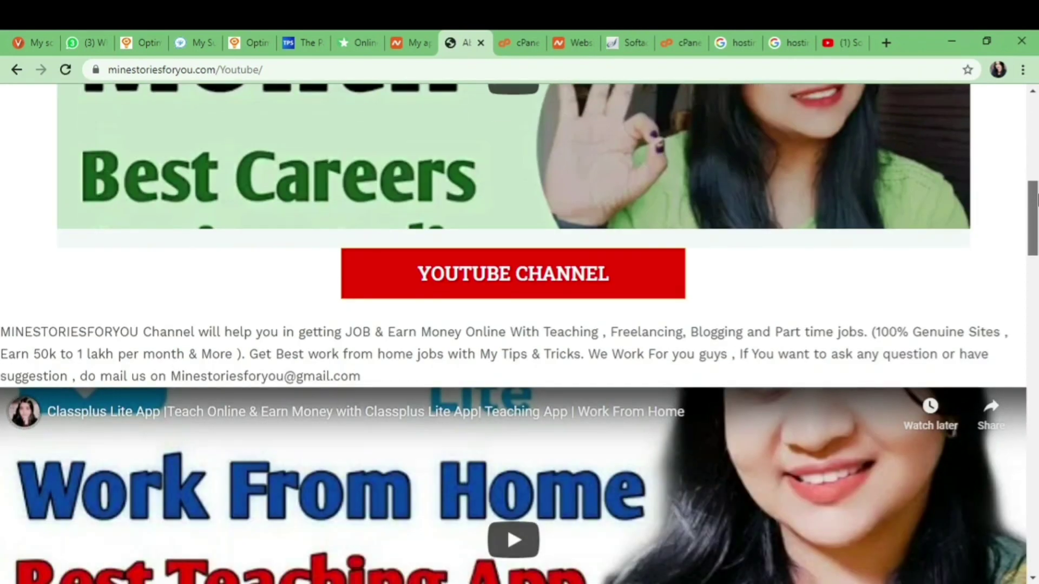
pyautogui.scroll(15, 511, 270)
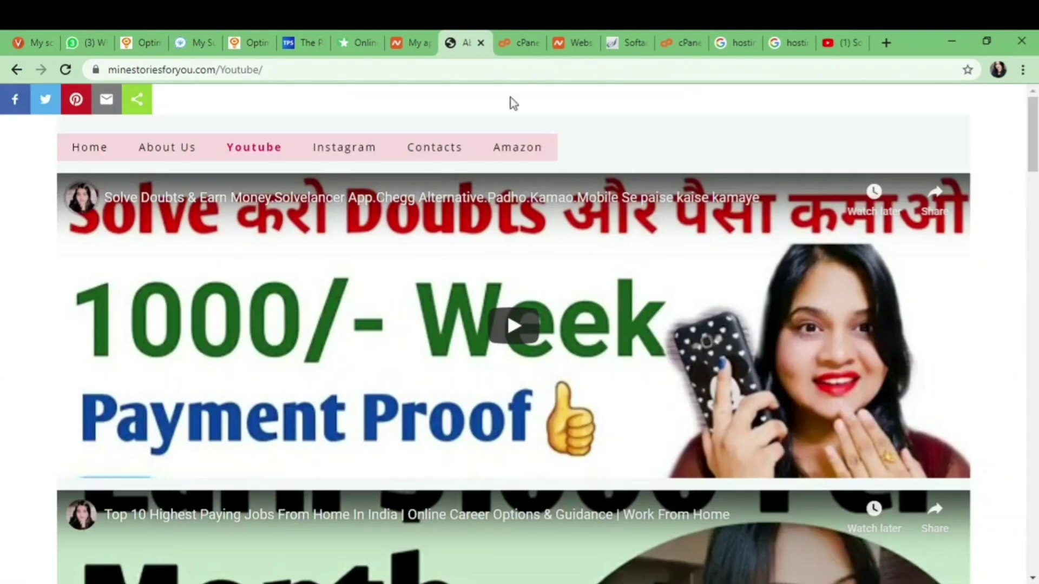
# - Open the live site's Home page in a separate tab and examine its header videos and blog posts
pyautogui.click(93, 160)
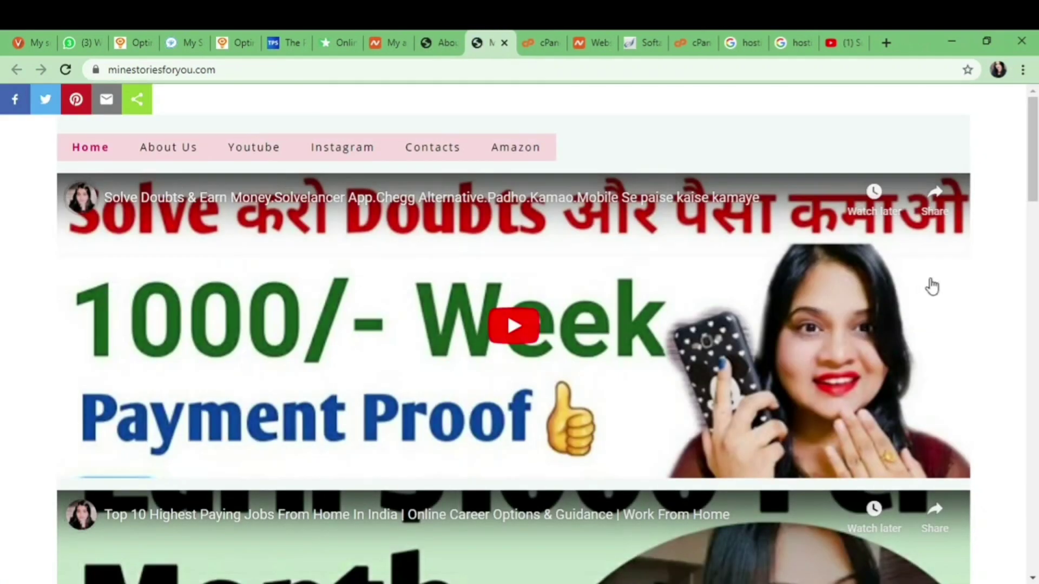
pyautogui.scroll(-1, 436, 195)
pyautogui.scroll(1, 435, 195)
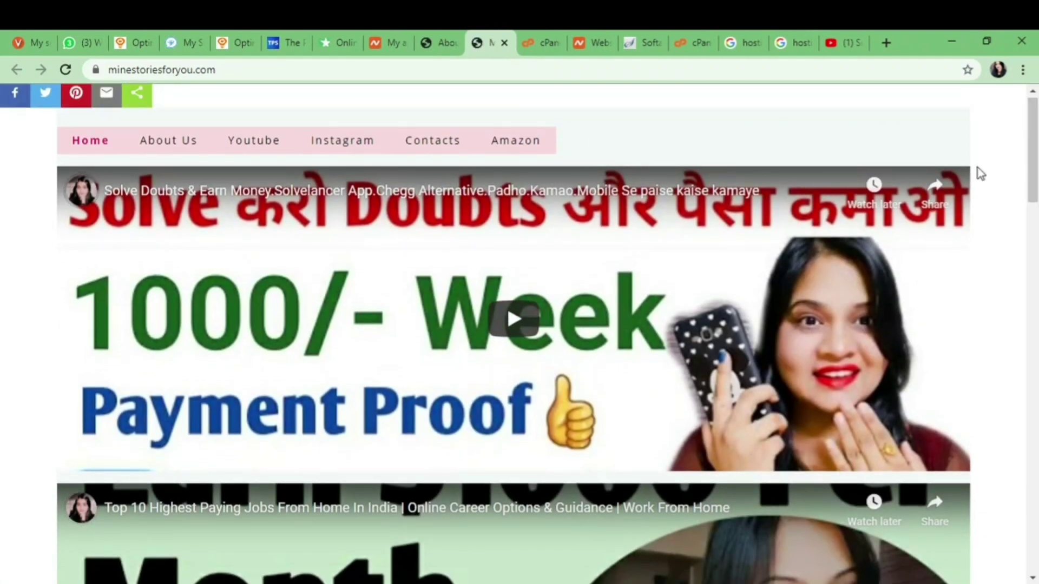
pyautogui.moveTo(1035, 154); pyautogui.dragTo(1035, 241)
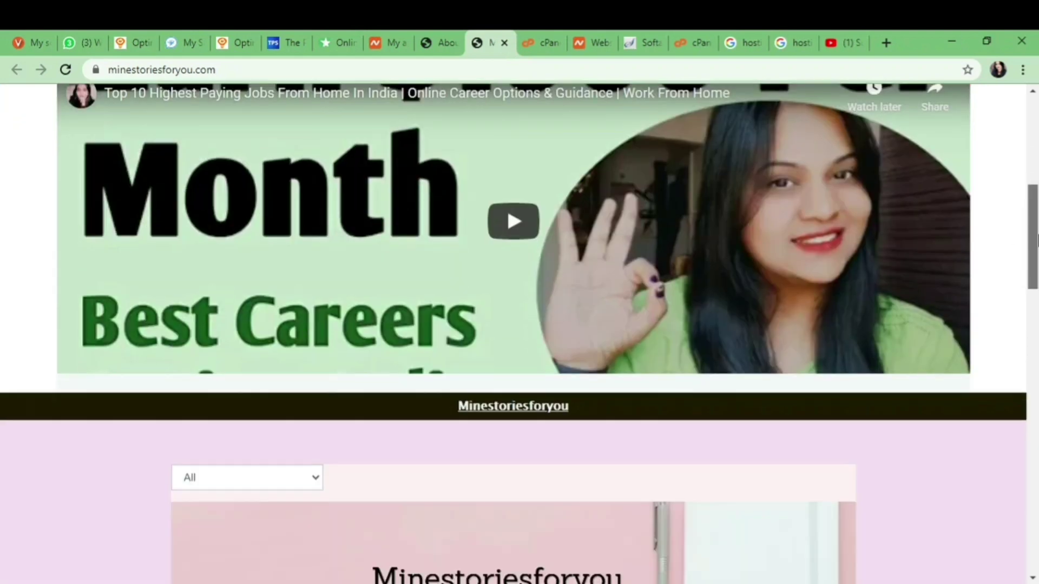
pyautogui.scroll(8, 1036, 240)
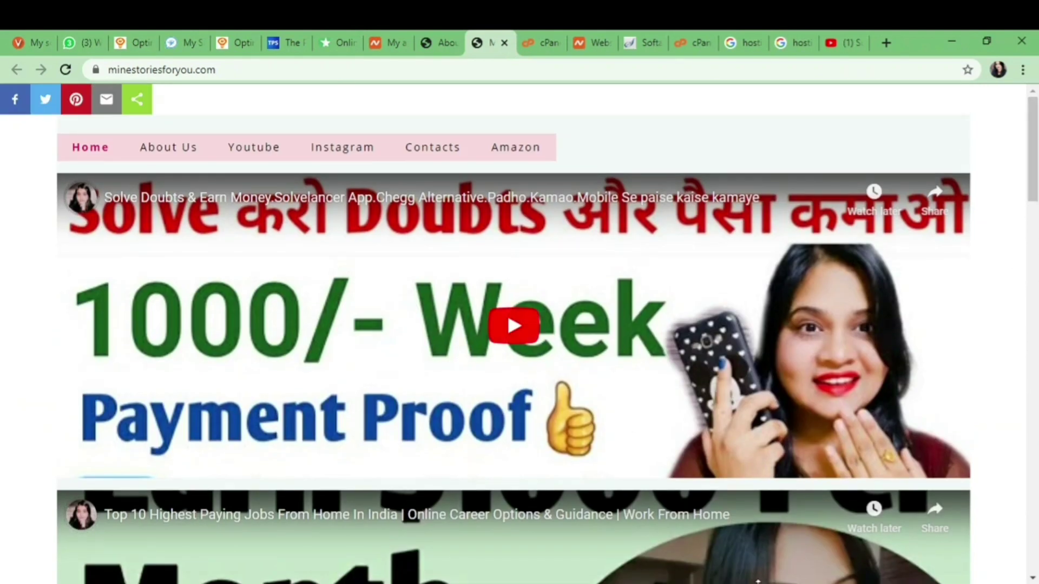
pyautogui.scroll(-15, 1037, 226)
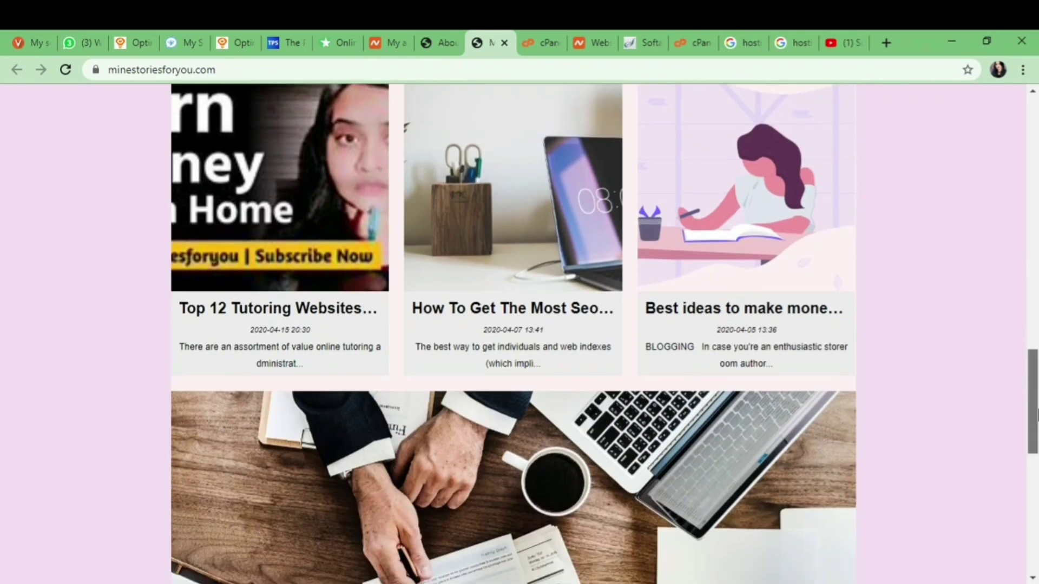
pyautogui.moveTo(1037, 395); pyautogui.dragTo(1012, 98)
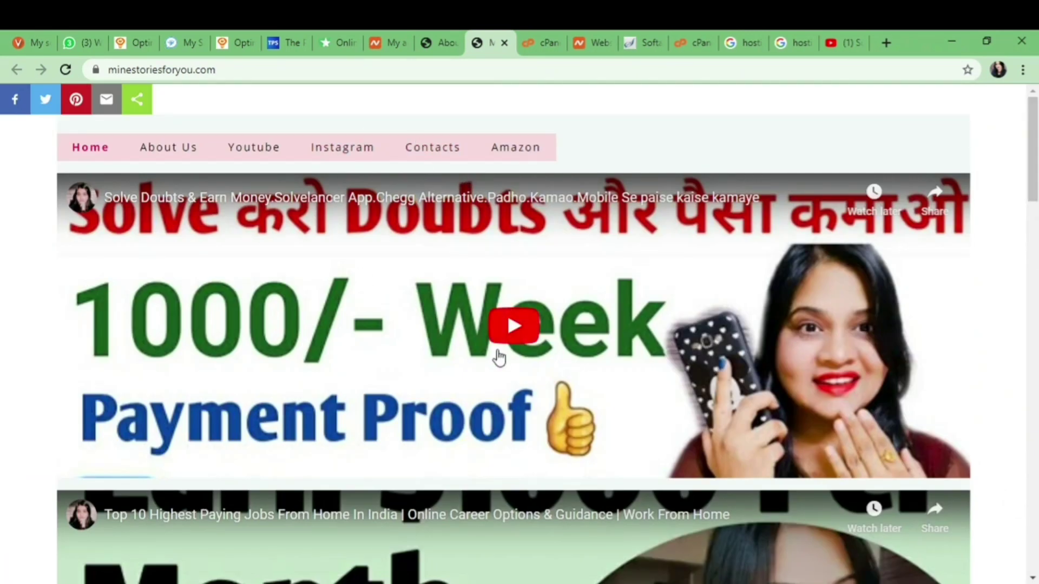
pyautogui.scroll(-1, 1037, 173)
pyautogui.scroll(-2, 1037, 174)
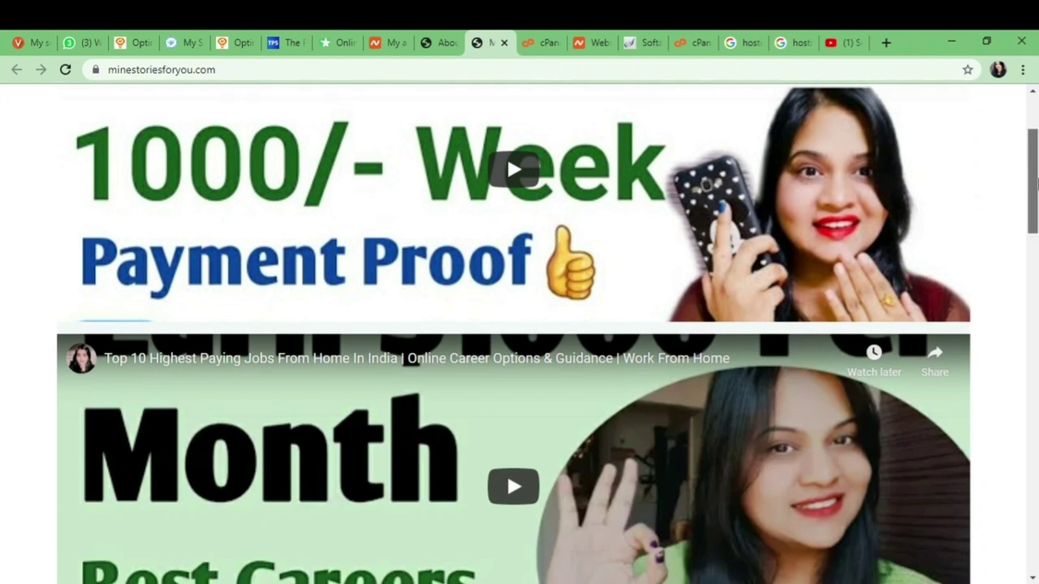
pyautogui.scroll(3, 1037, 184)
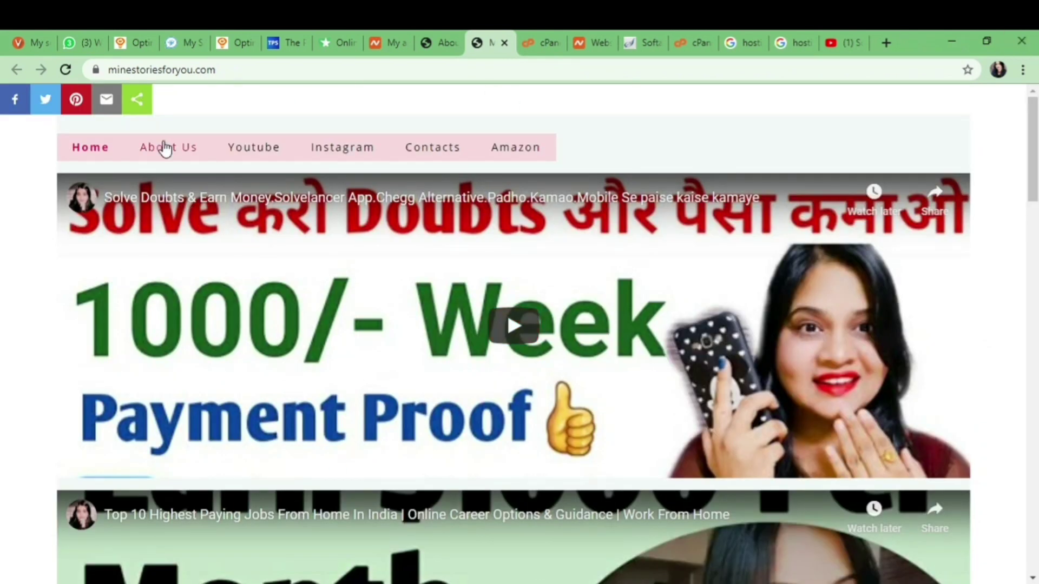
# - Switch to cPanel, open File Manager and select sitemap.xml in the home directory
pyautogui.click(562, 34)
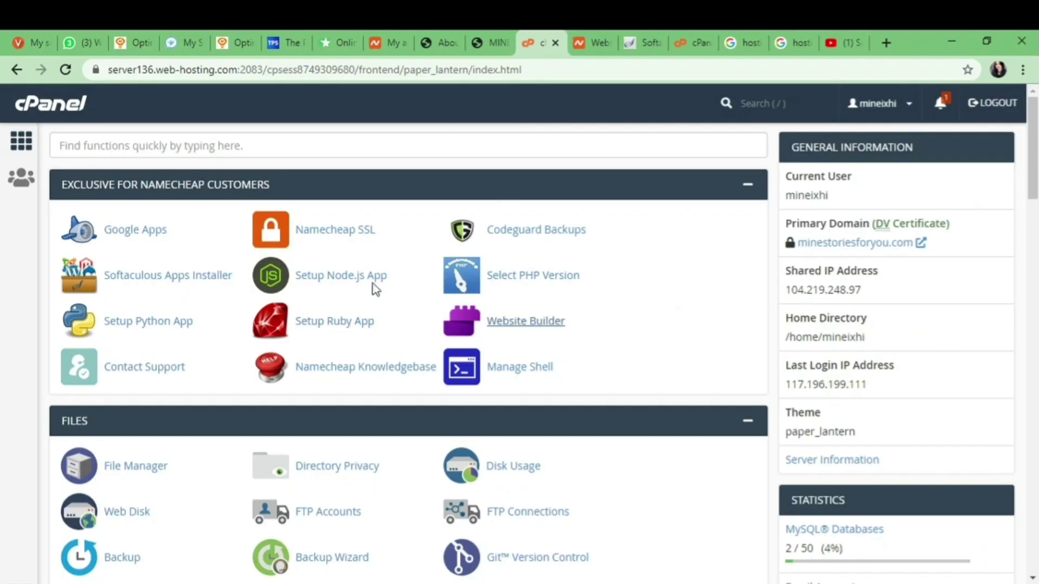
pyautogui.click(150, 464)
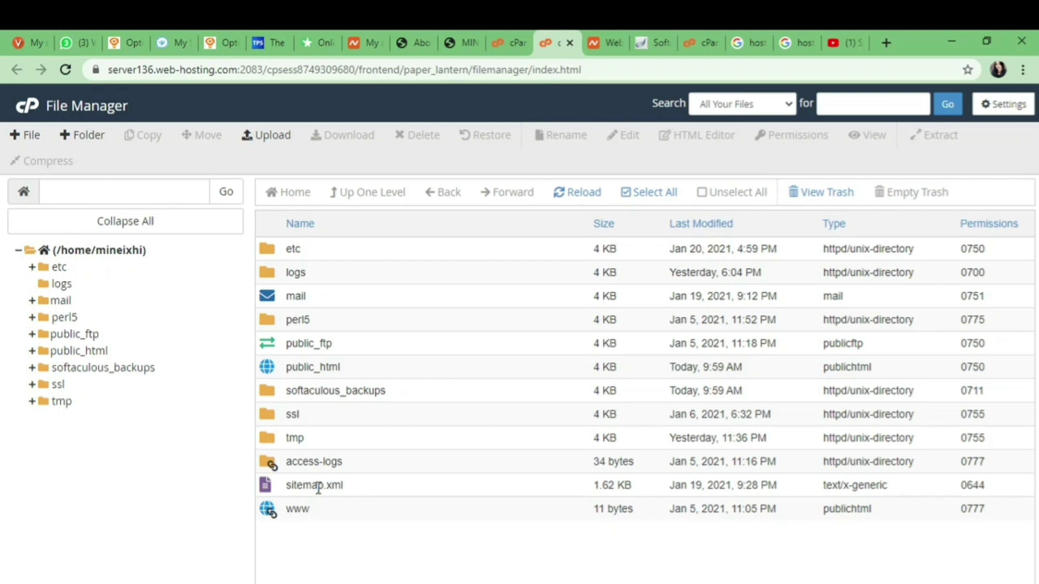
pyautogui.doubleClick(318, 486)
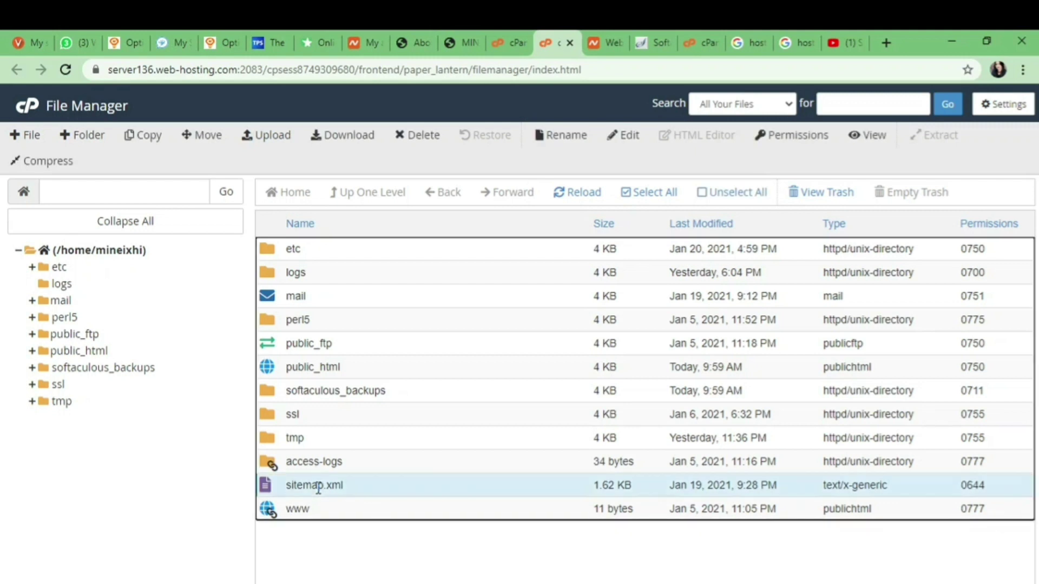
pyautogui.click(494, 578)
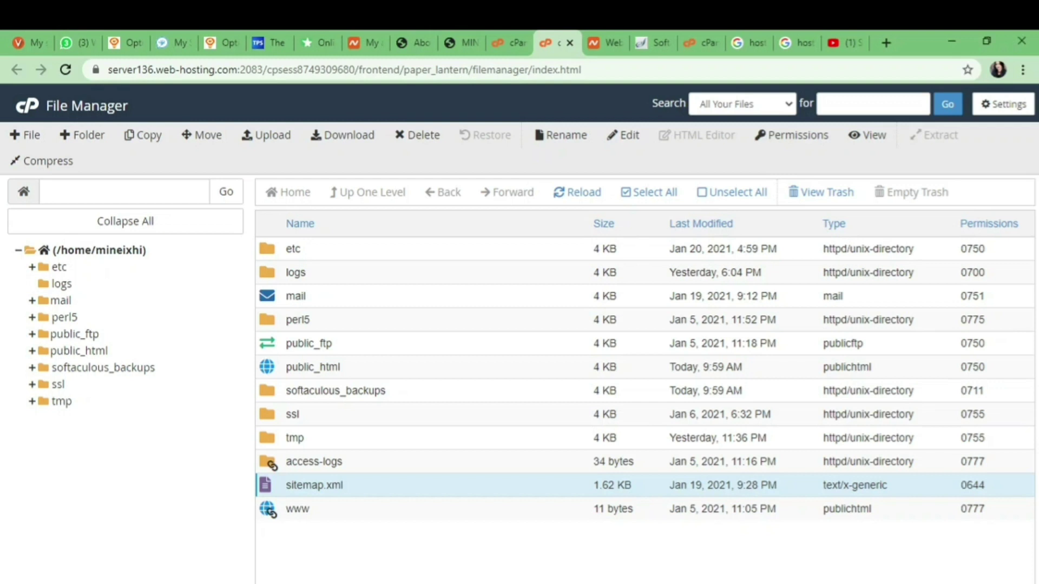
# - Launch Website Builder again from cPanel and return to the already open editor showing the Youtube page
pyautogui.click(511, 43)
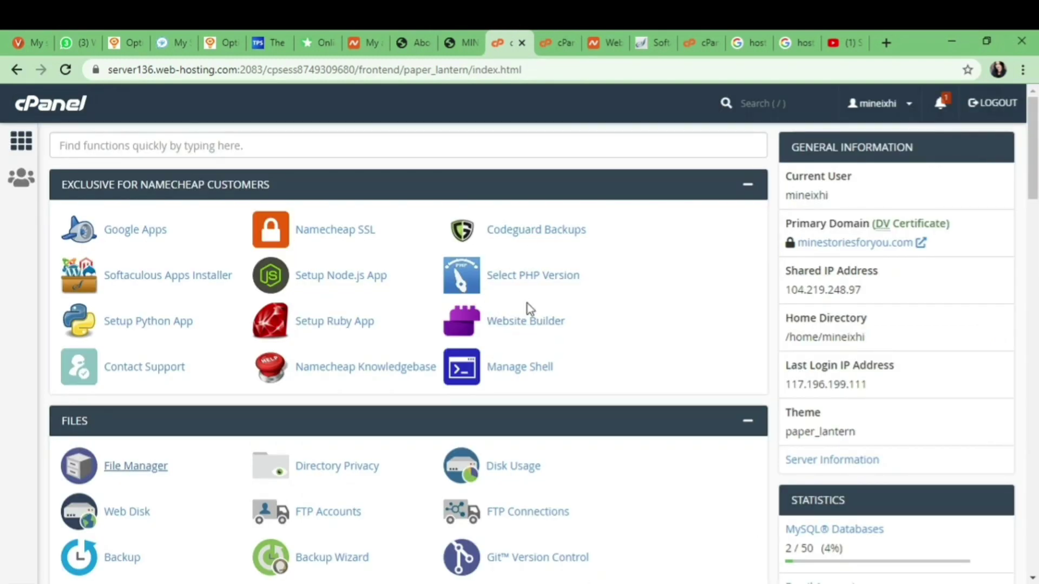
pyautogui.click(528, 323)
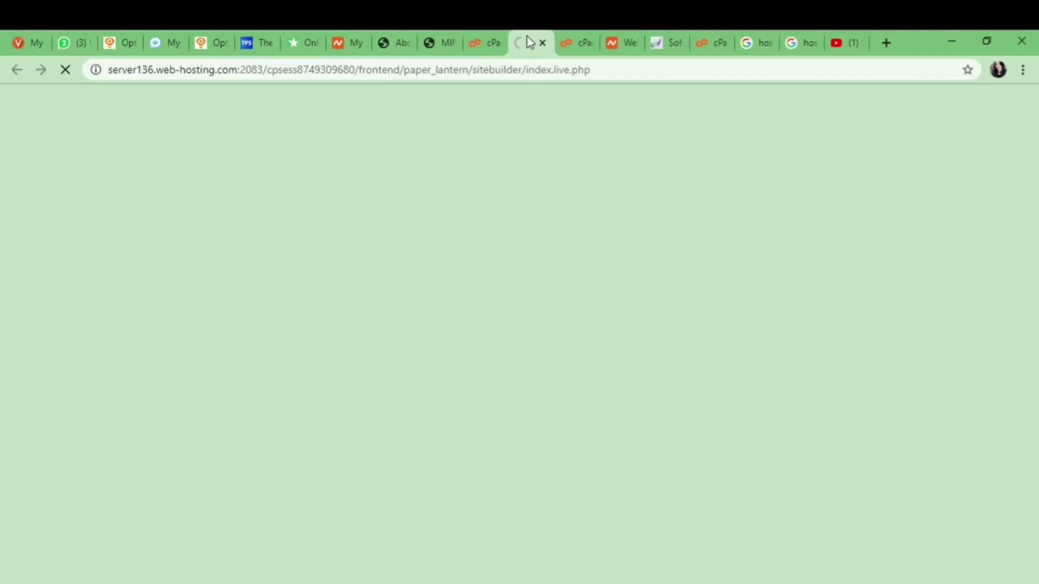
pyautogui.click(591, 31)
pyautogui.click(606, 31)
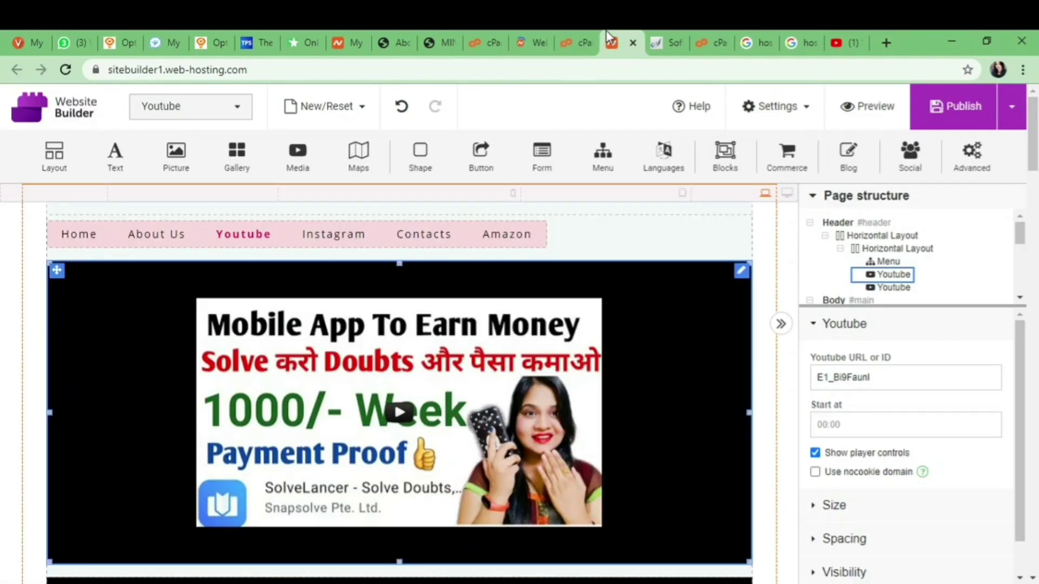
# - Look through the Layout and Text item galleries for the Youtube page without adding anything
pyautogui.click(63, 168)
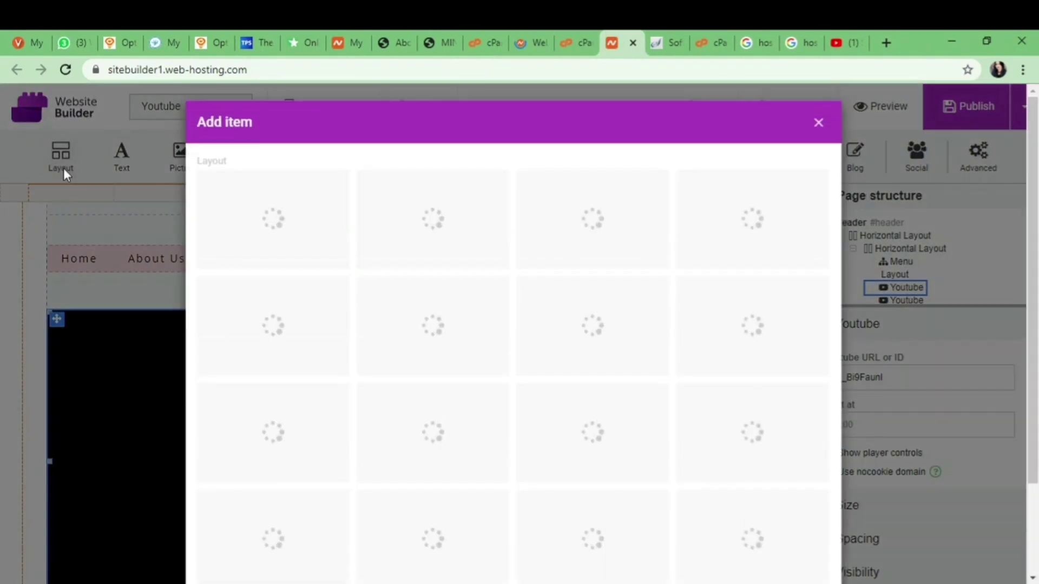
pyautogui.click(819, 131)
pyautogui.click(127, 157)
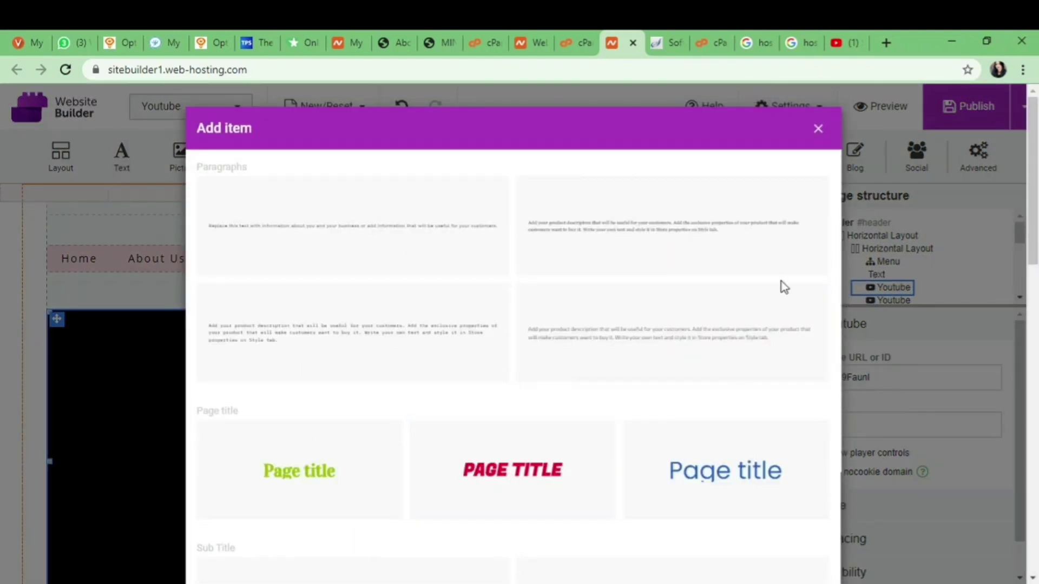
pyautogui.click(817, 128)
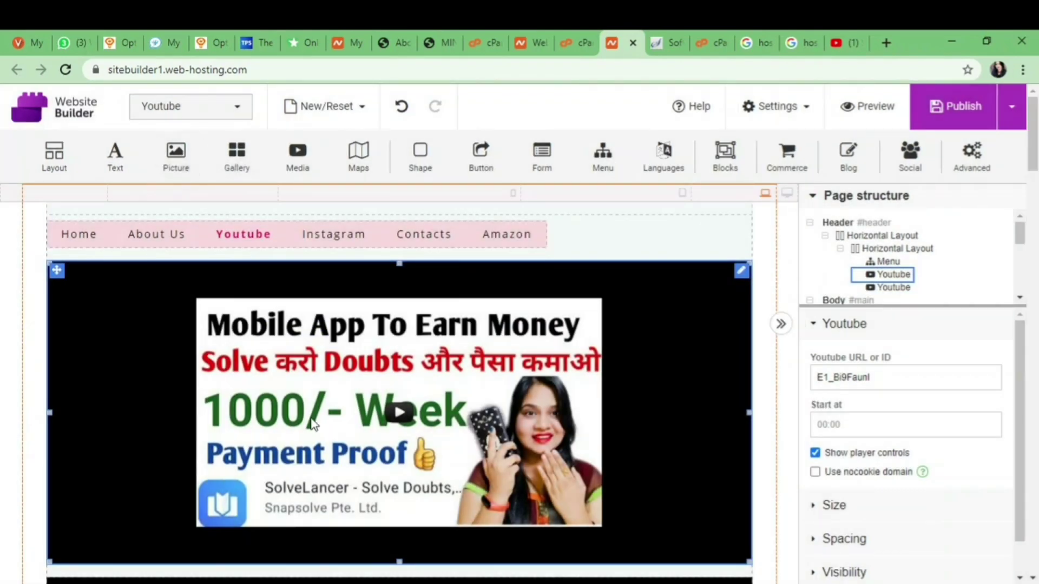
# - Check the site's page list and look through the Form item templates, leaving the page unchanged
pyautogui.click(226, 111)
pyautogui.click(258, 190)
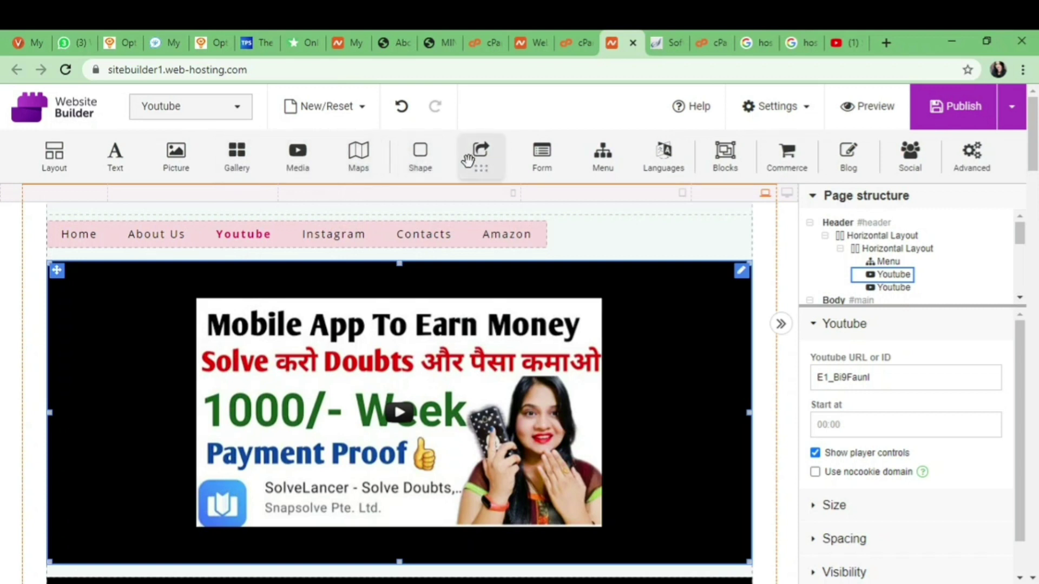
pyautogui.click(537, 157)
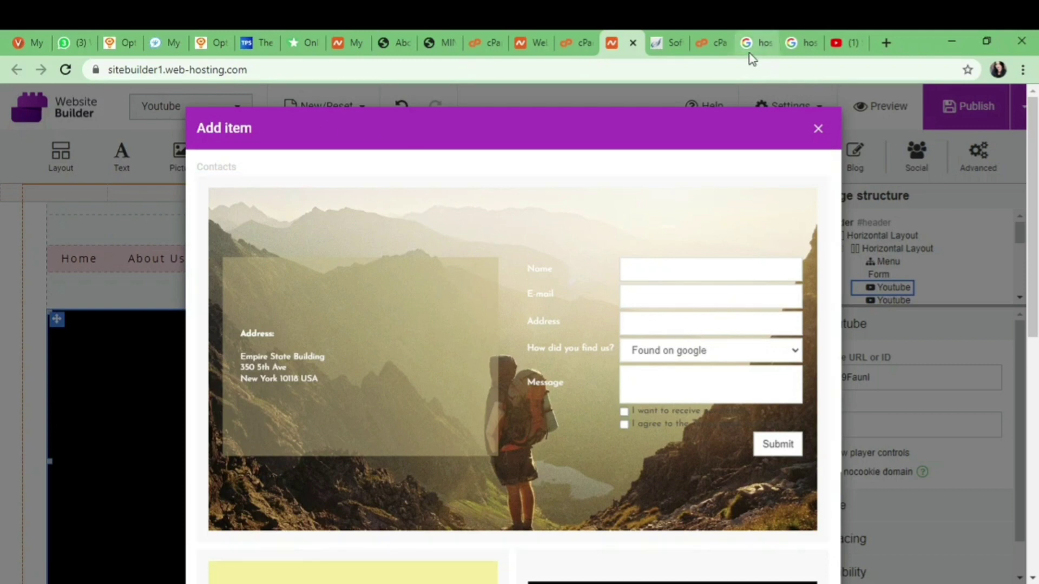
pyautogui.click(818, 128)
# - Switch to the cPanel dashboard and examine its available tools down to the Email section
pyautogui.moveTo(614, 43); pyautogui.dragTo(524, 37)
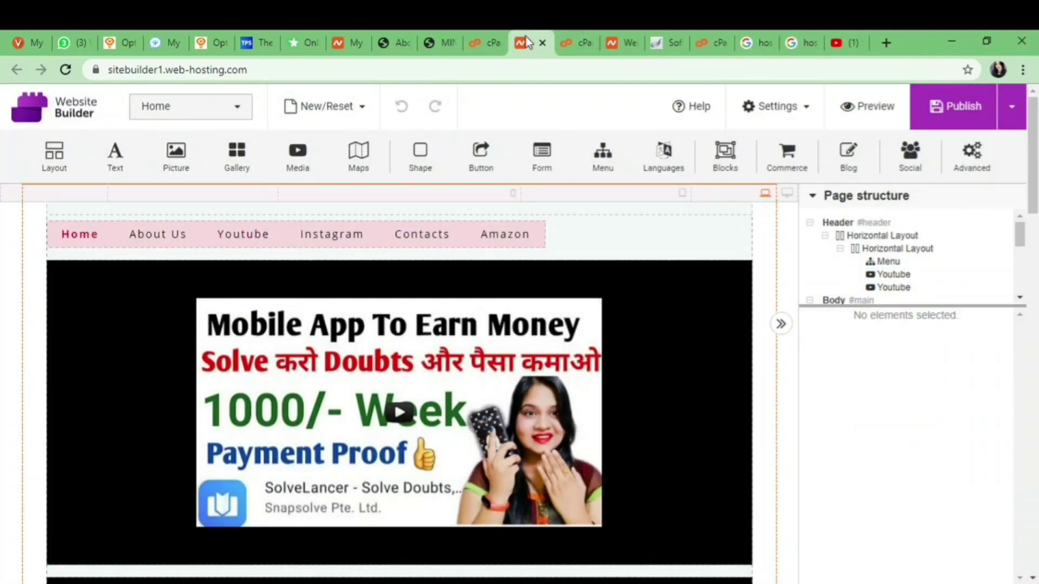
pyautogui.click(577, 31)
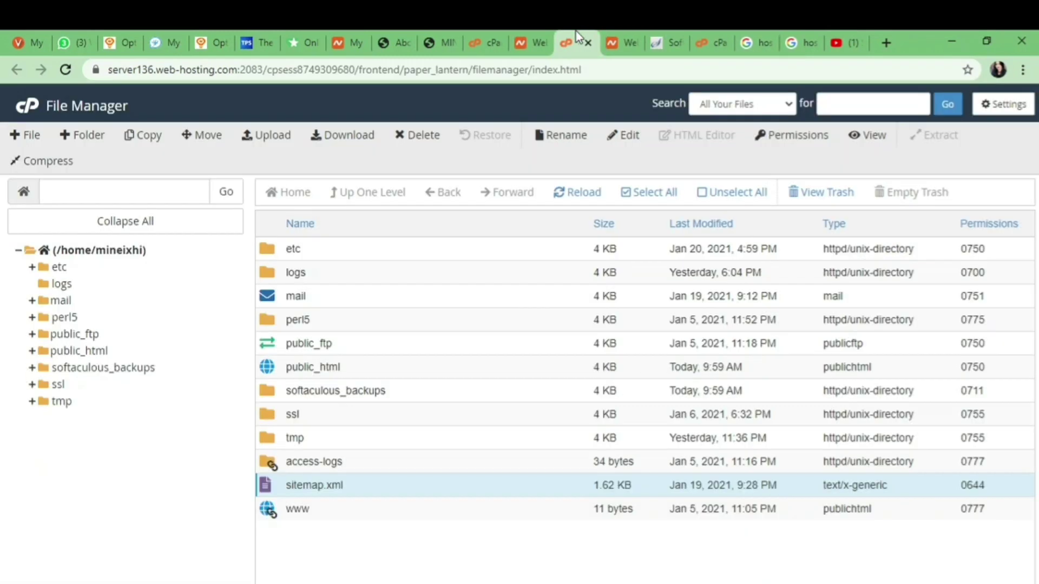
pyautogui.click(622, 40)
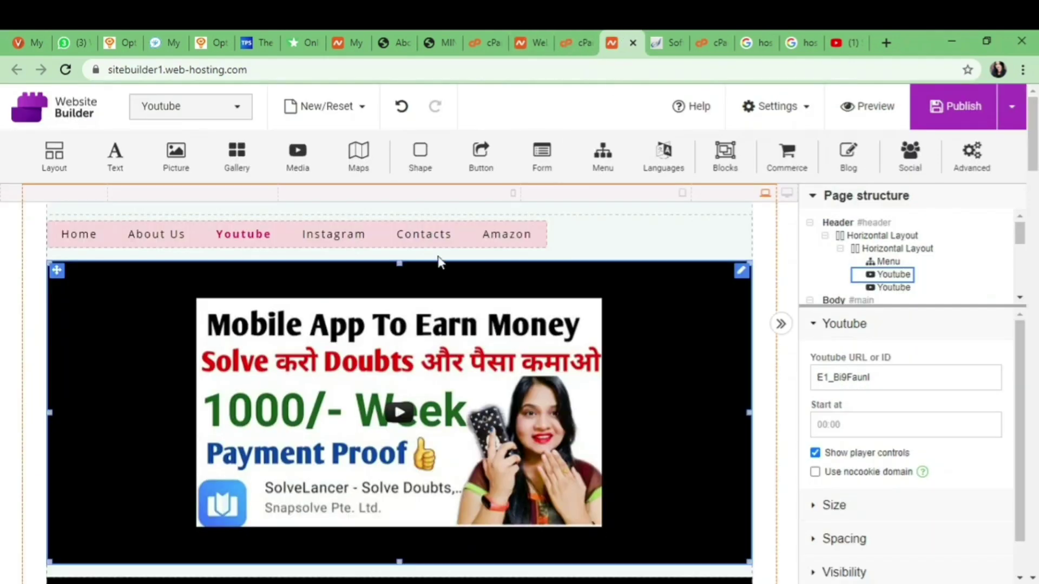
pyautogui.click(475, 38)
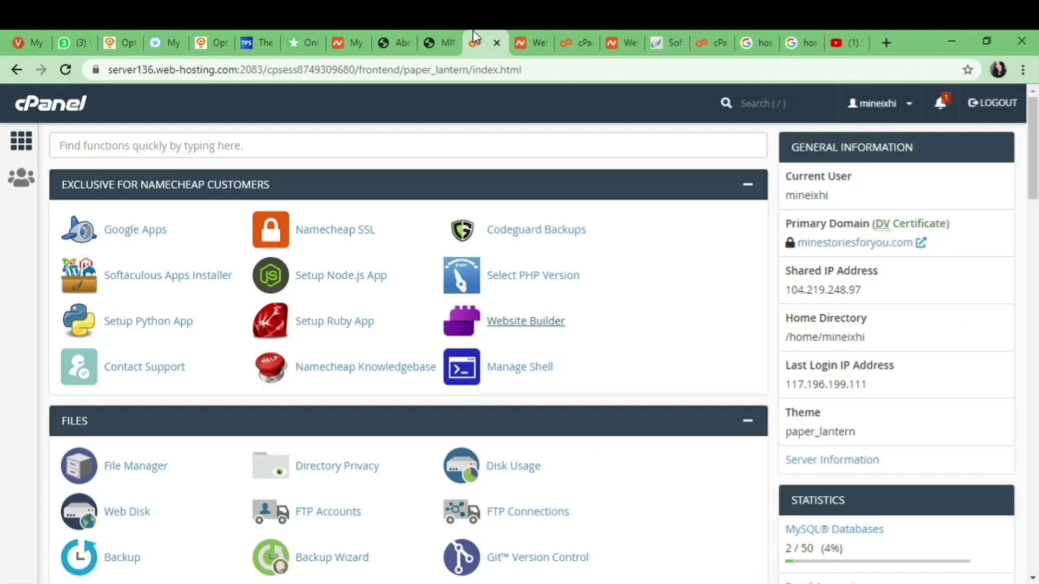
pyautogui.scroll(-13, 246, 325)
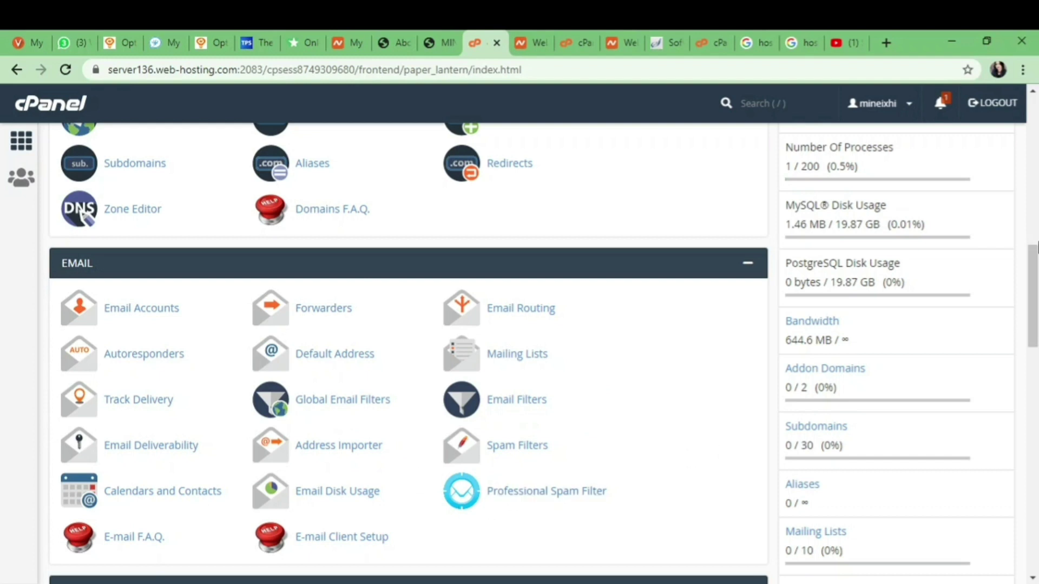
# - Return to the Website Builder editor showing the Home page and view the Commerce item gallery without adding anything
pyautogui.click(538, 33)
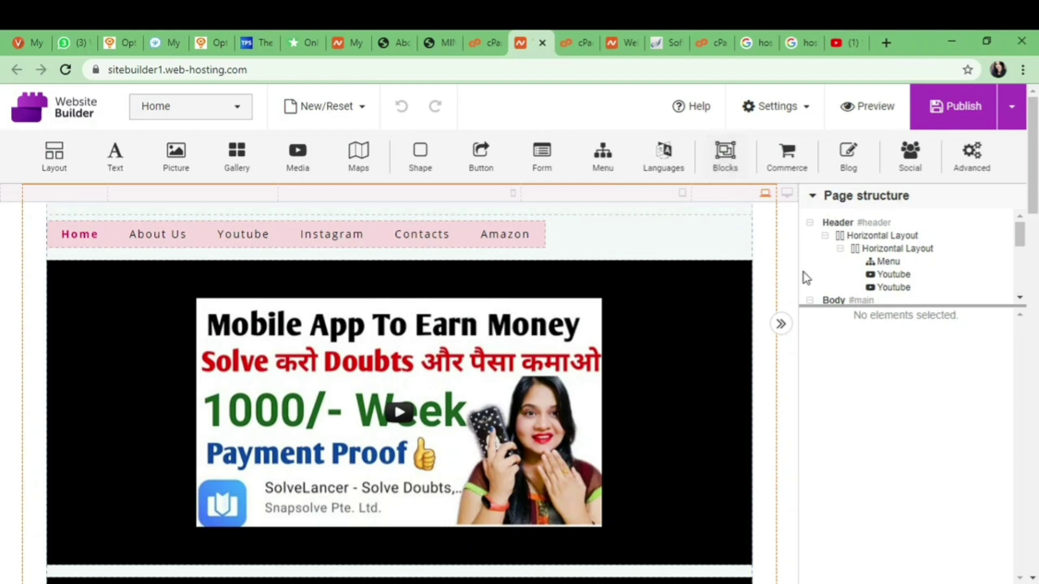
pyautogui.click(776, 106)
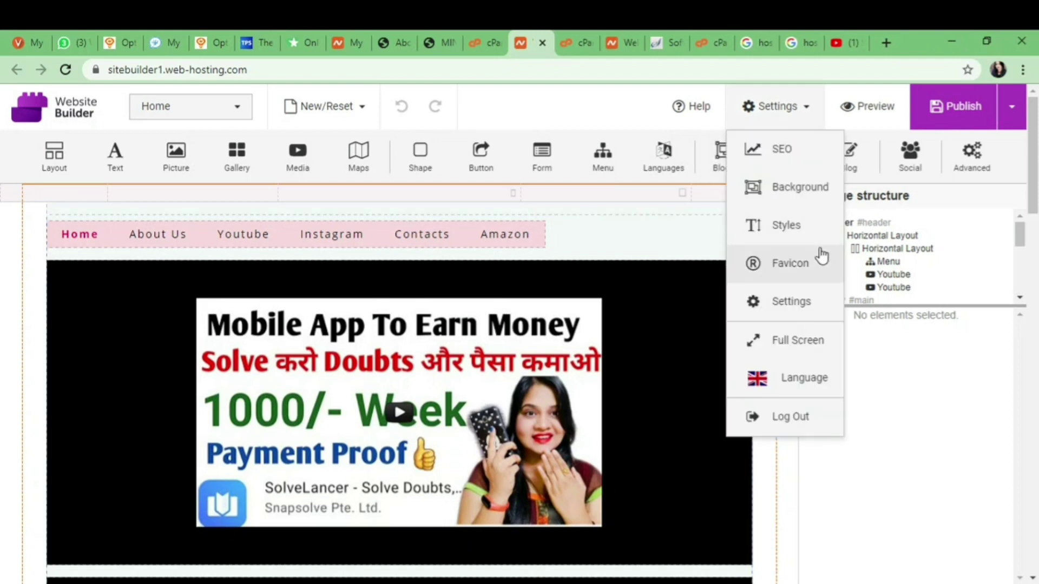
pyautogui.click(852, 235)
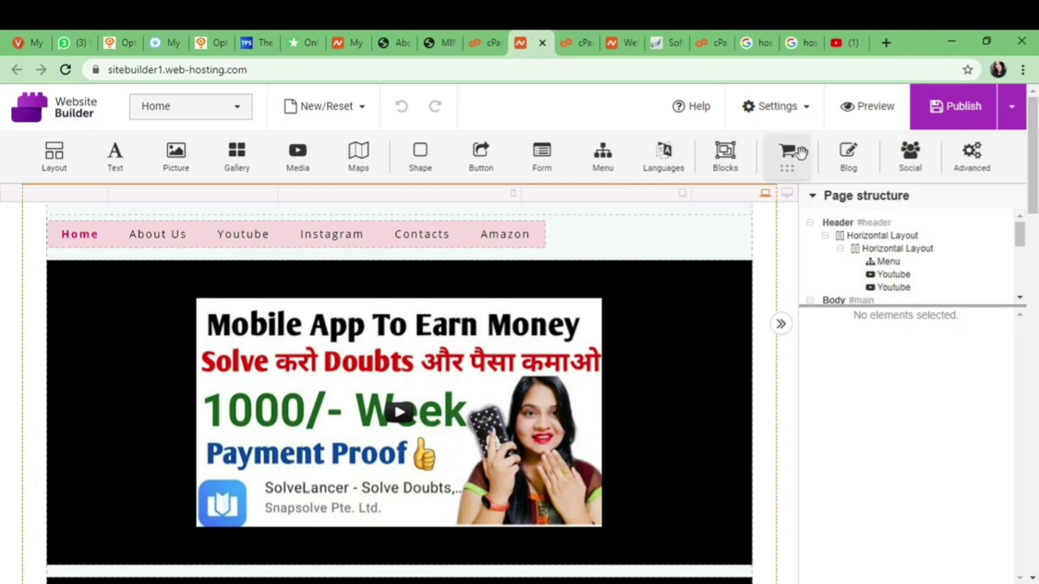
pyautogui.click(788, 156)
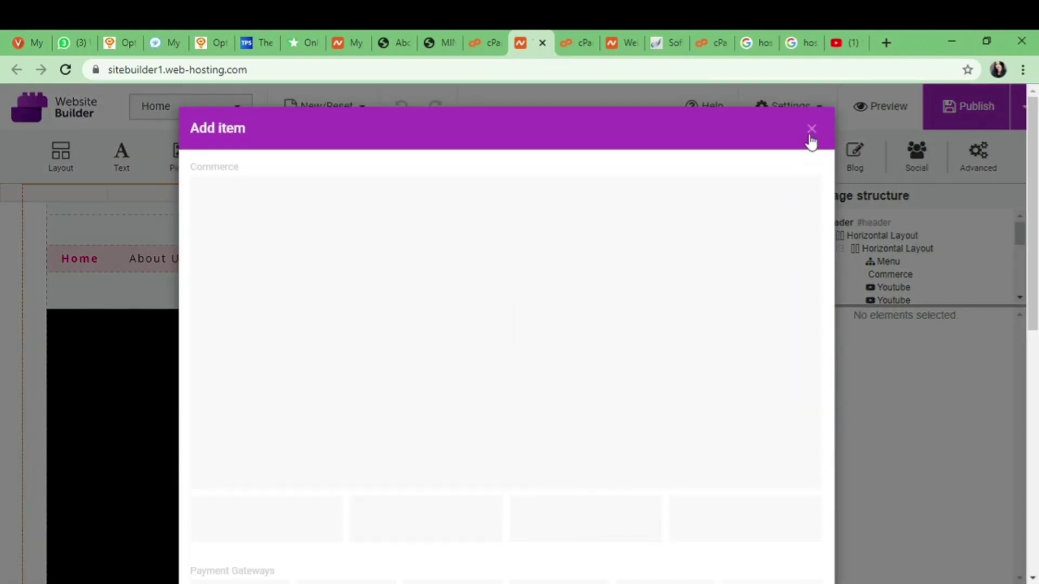
pyautogui.click(810, 136)
# - Review the General, Meta information, Scripts, robots.txt and Cookie policy site settings, leaving them unchanged
pyautogui.click(795, 108)
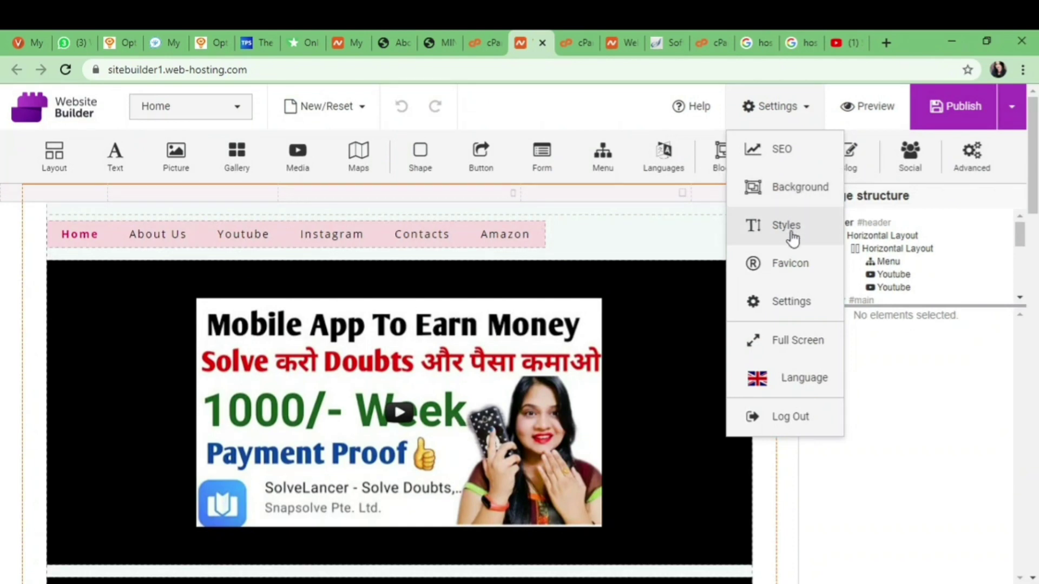
pyautogui.click(795, 301)
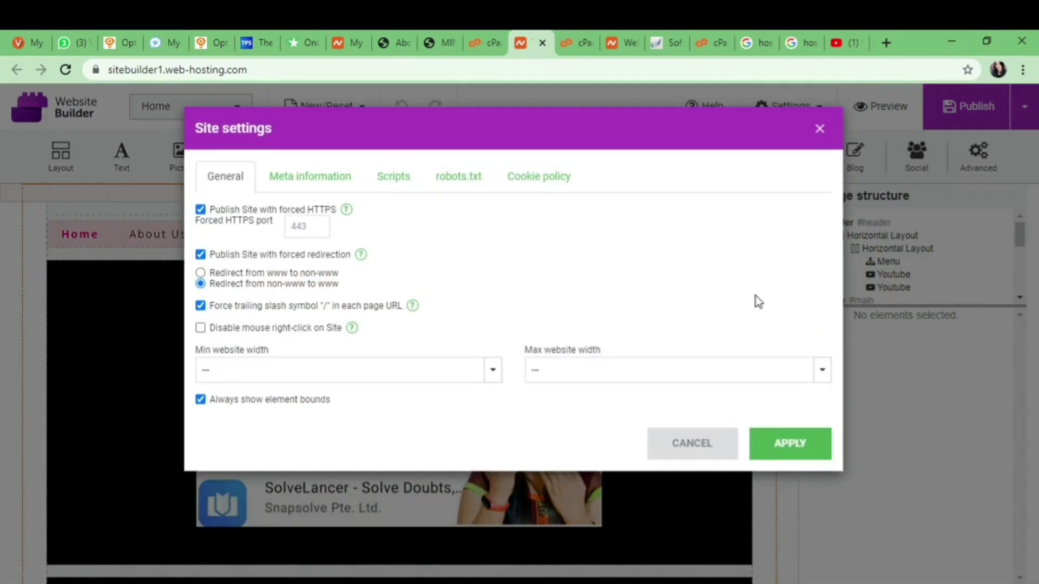
pyautogui.click(318, 177)
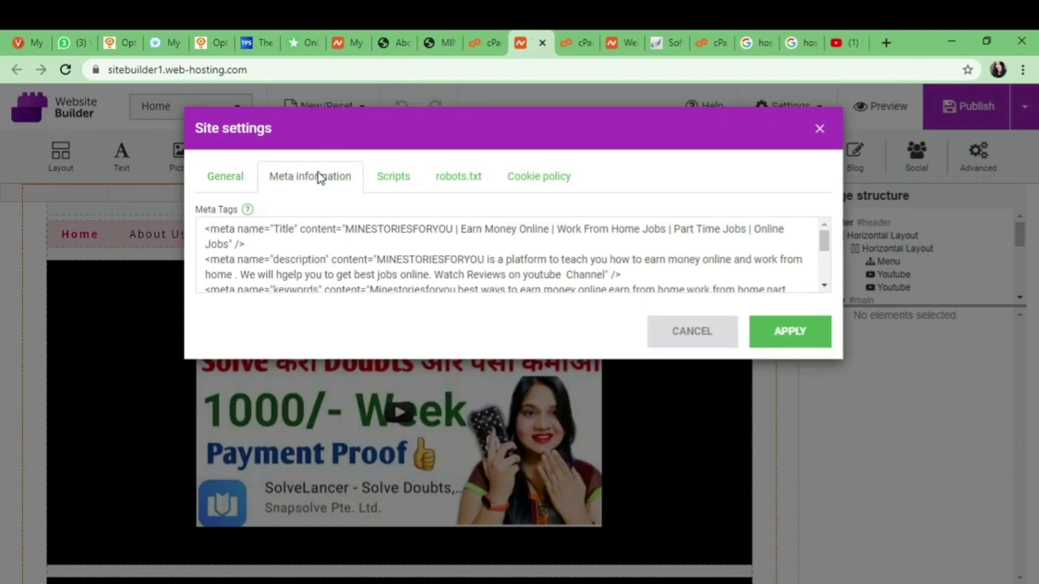
pyautogui.click(368, 179)
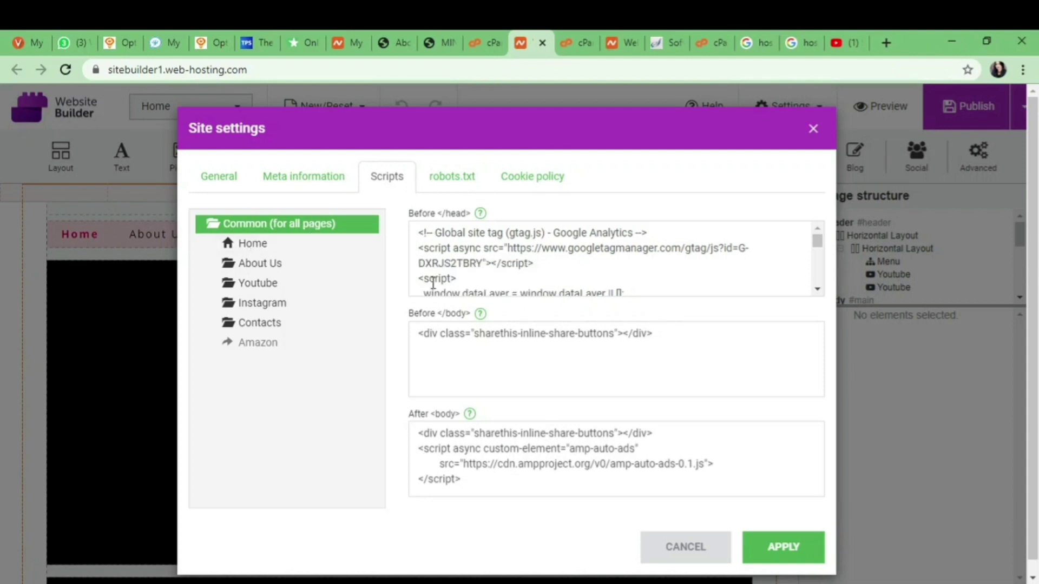
pyautogui.click(442, 177)
pyautogui.click(540, 182)
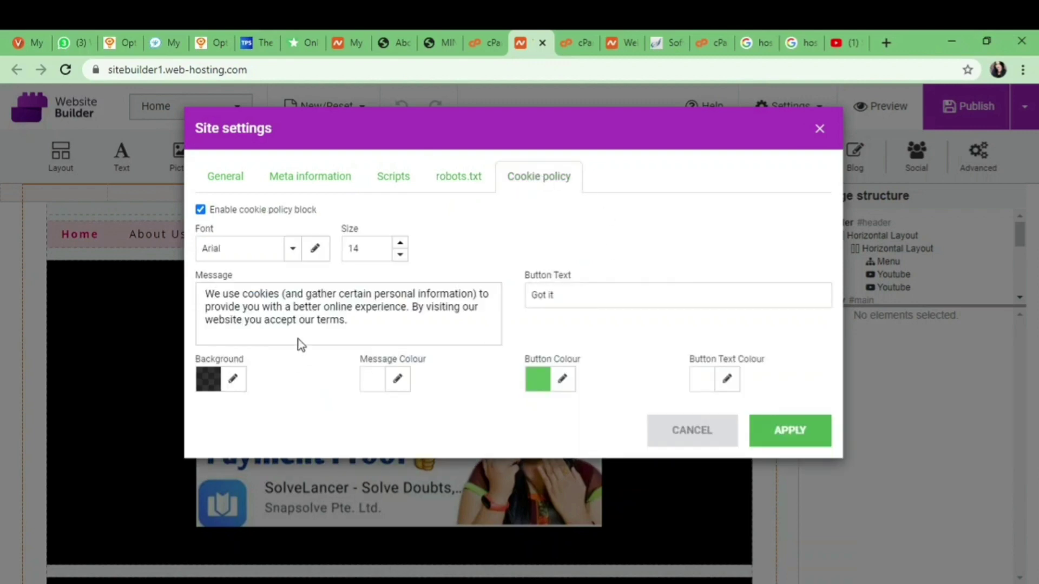
pyautogui.click(697, 433)
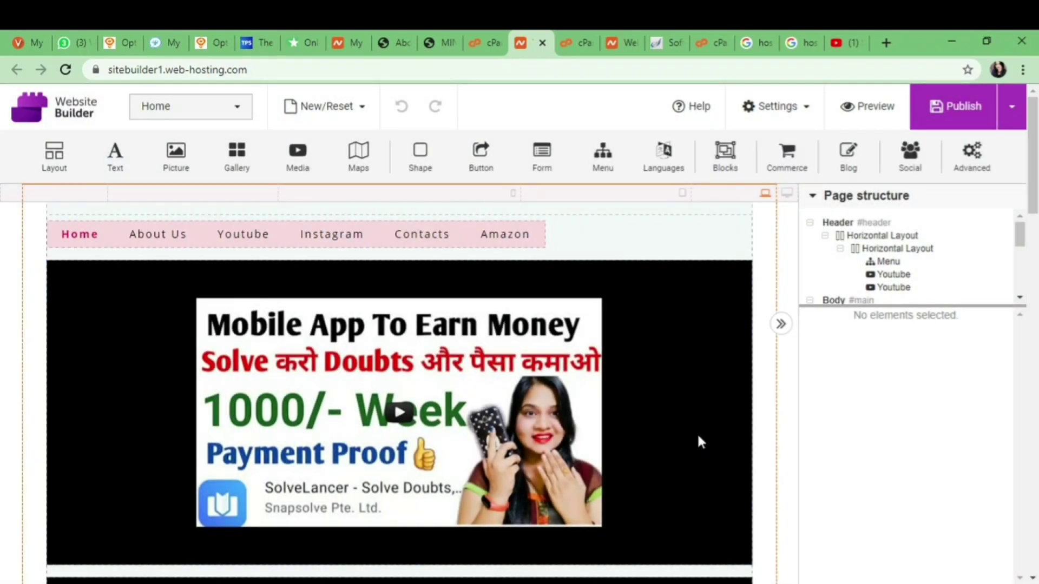
# - Preview the Home page, return to the editor showing the Youtube page and display its list of site pages
pyautogui.click(877, 120)
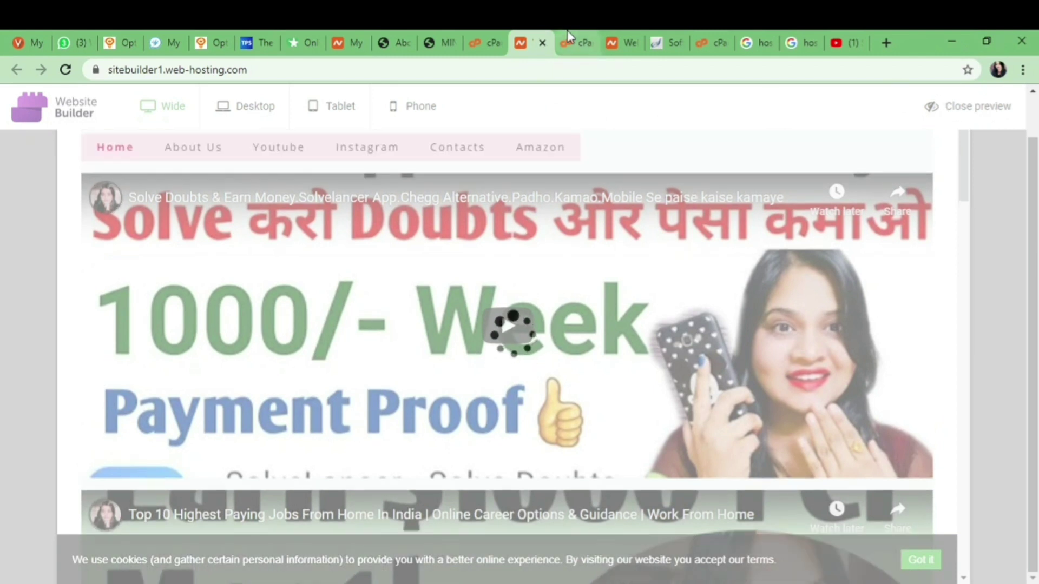
pyautogui.click(568, 39)
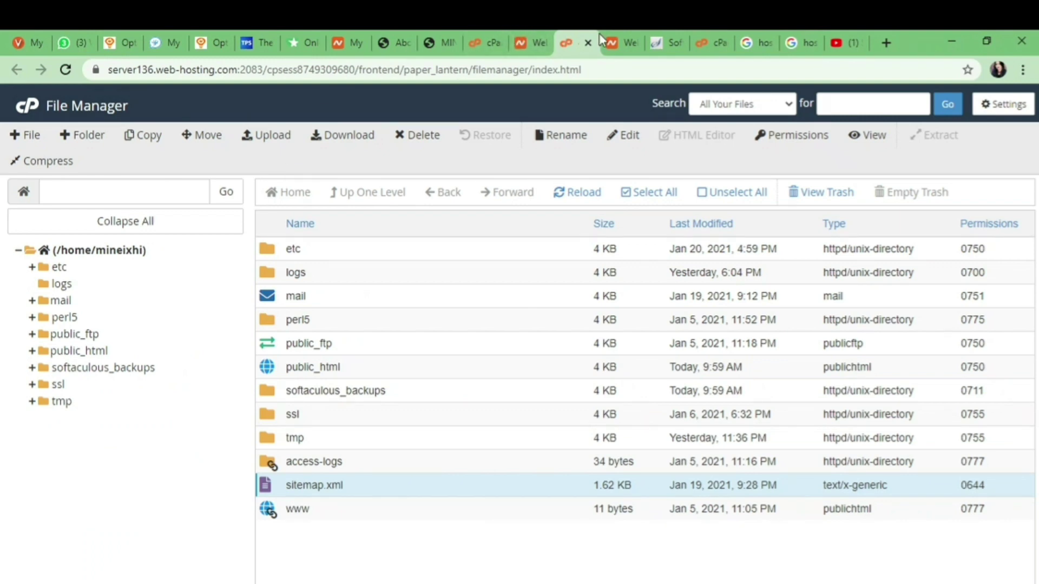
pyautogui.click(618, 38)
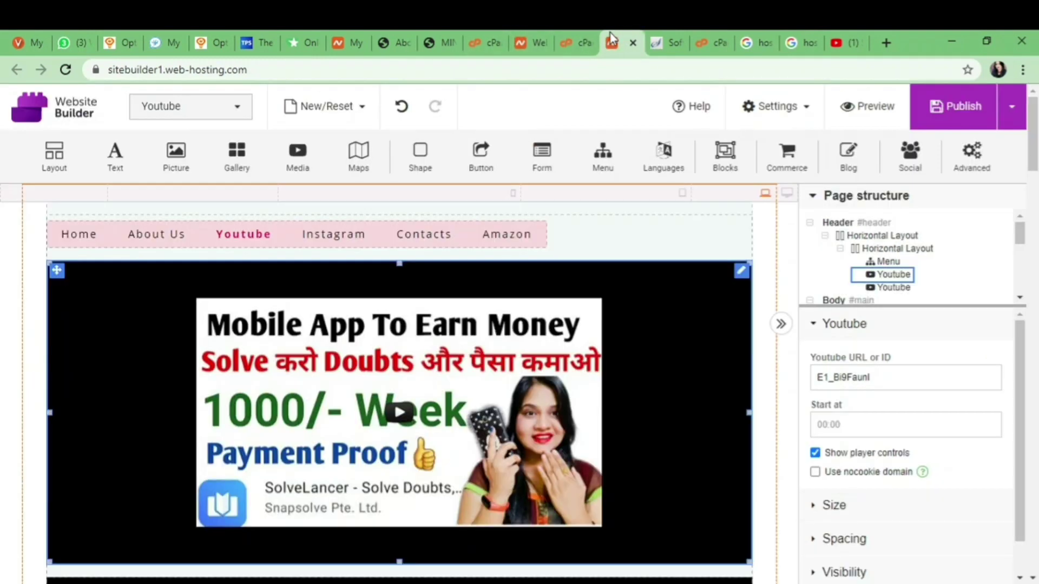
pyautogui.click(155, 107)
pyautogui.click(241, 108)
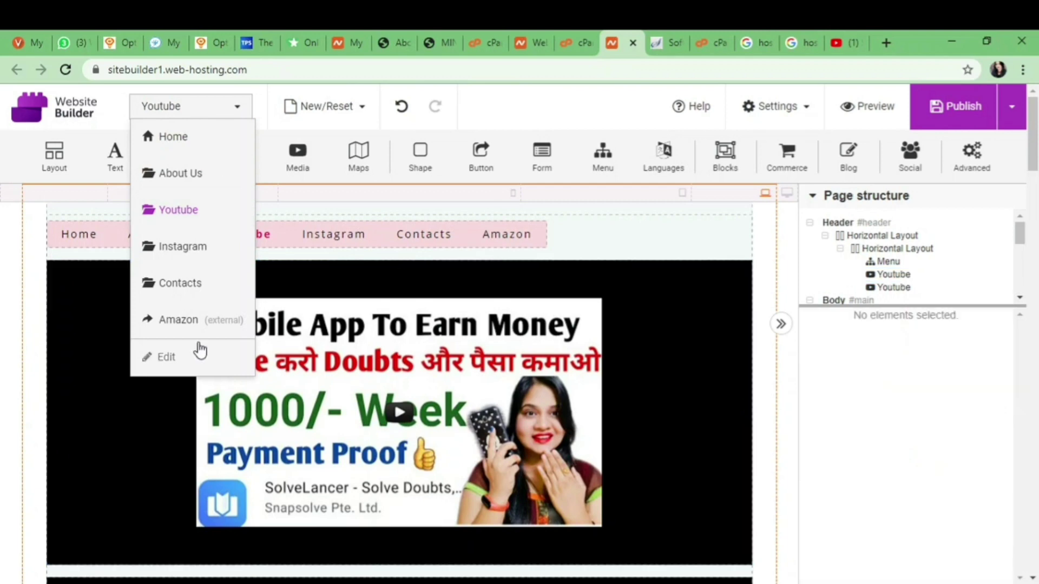
# - Open blogger.com in a separate browser tab
pyautogui.click(877, 43)
pyautogui.write('b')
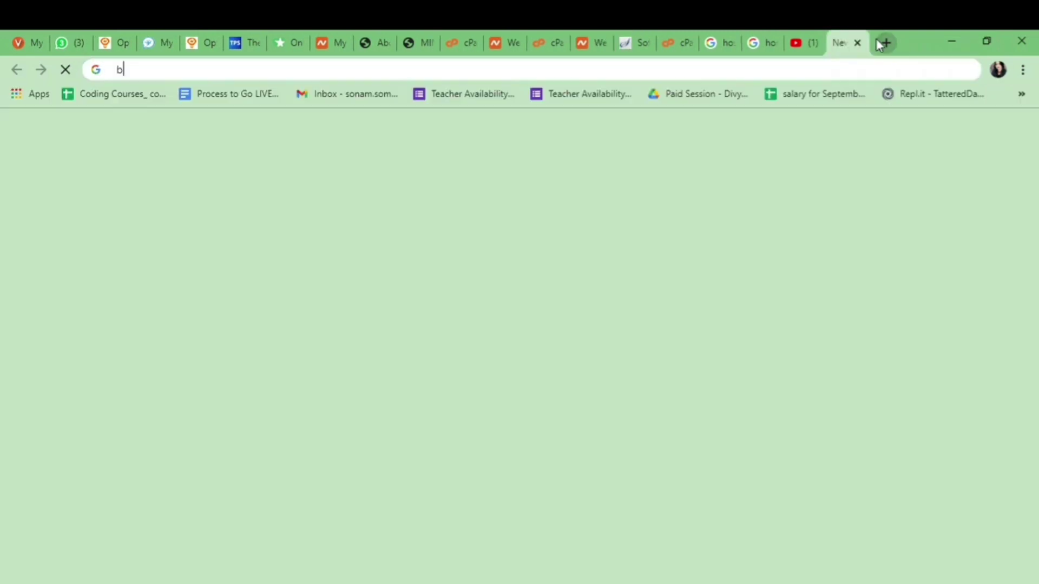
pyautogui.write('logger')
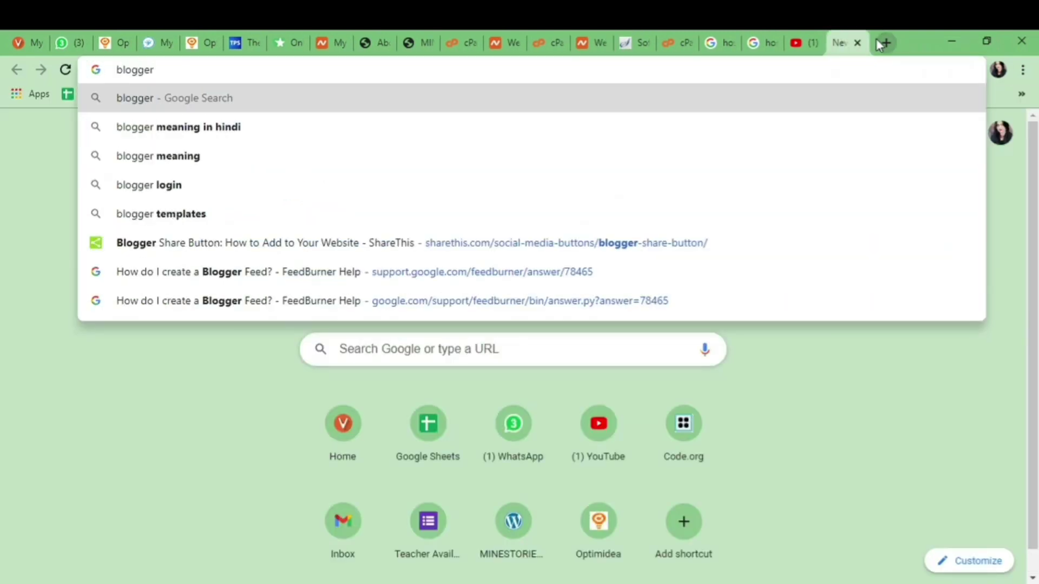
pyautogui.write('.com')
pyautogui.press('Return')
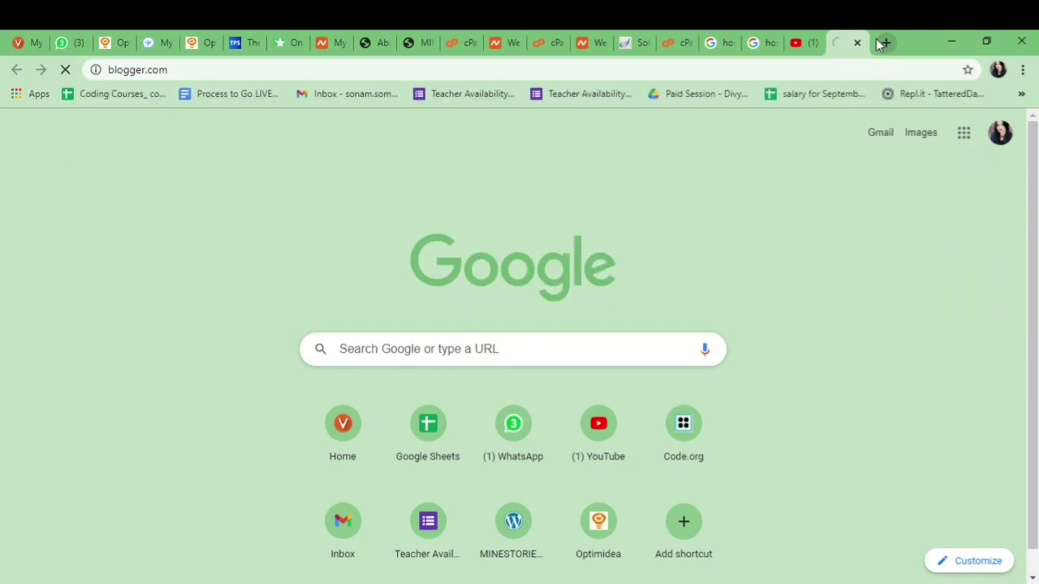
# - Go to minestoriesforyou.blogspot.com and look through the blog's recent posts and archive
pyautogui.click(877, 64)
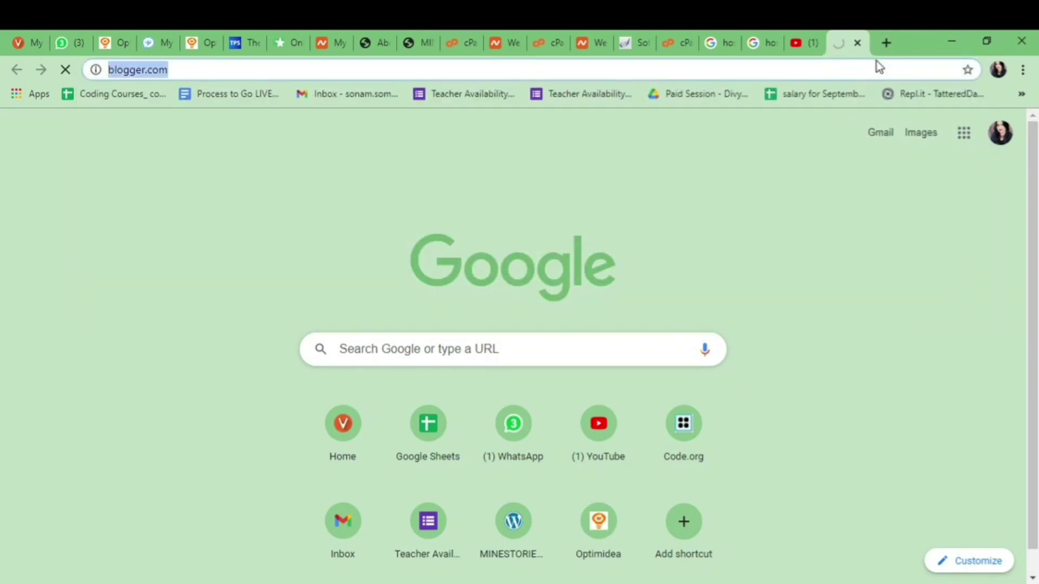
pyautogui.write('minestoriesforyou')
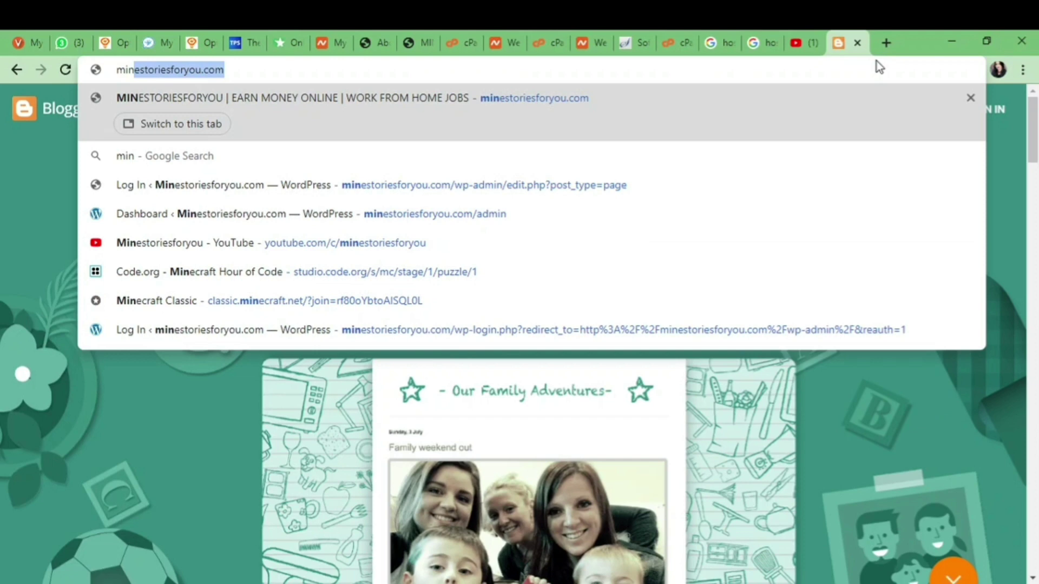
pyautogui.press('End')
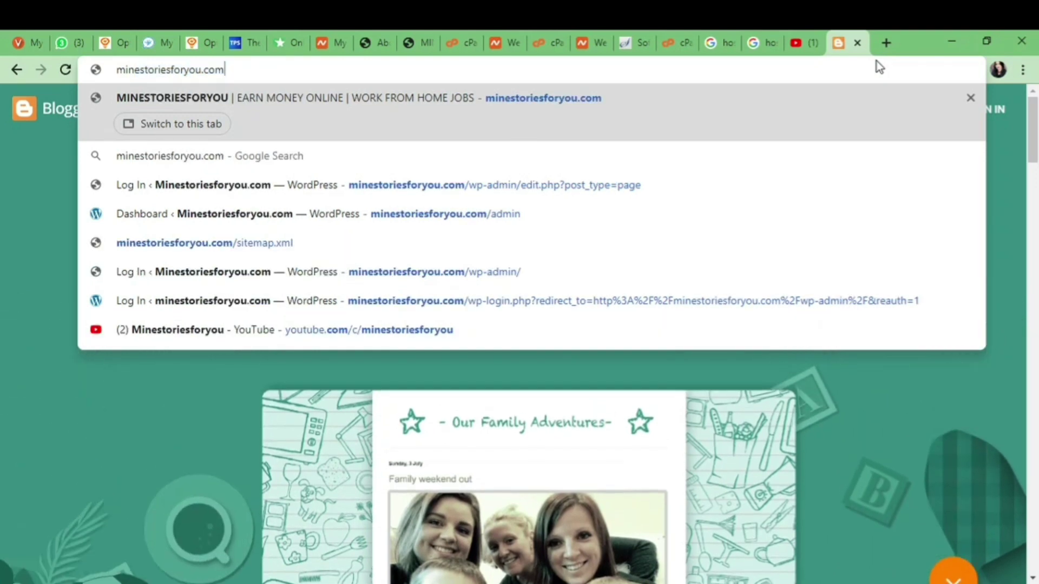
pyautogui.press('BackSpace')
pyautogui.press('BackSpace')
pyautogui.press('BackSpace')
pyautogui.press('BackSpace')
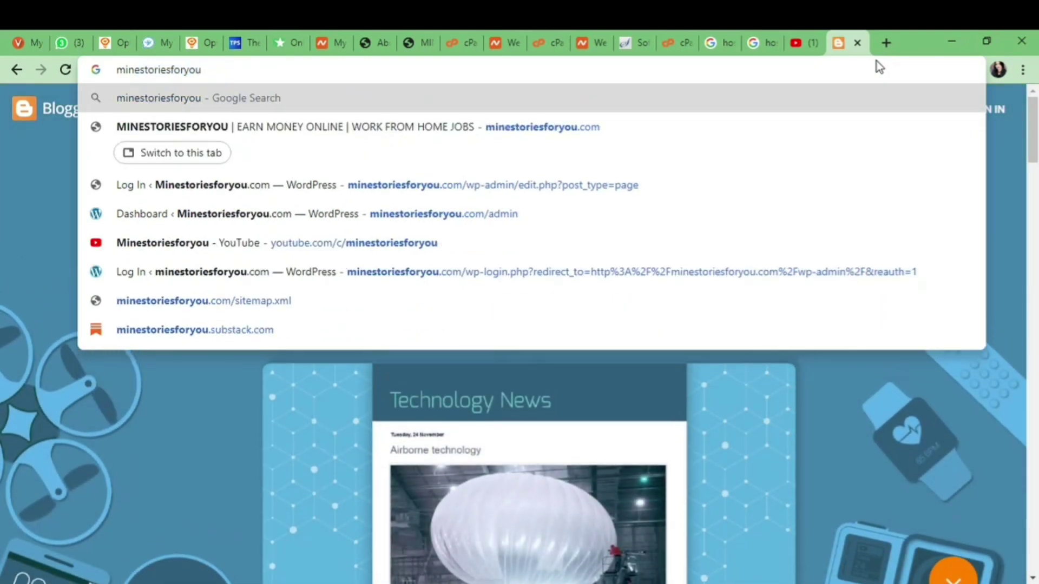
pyautogui.write('.blo')
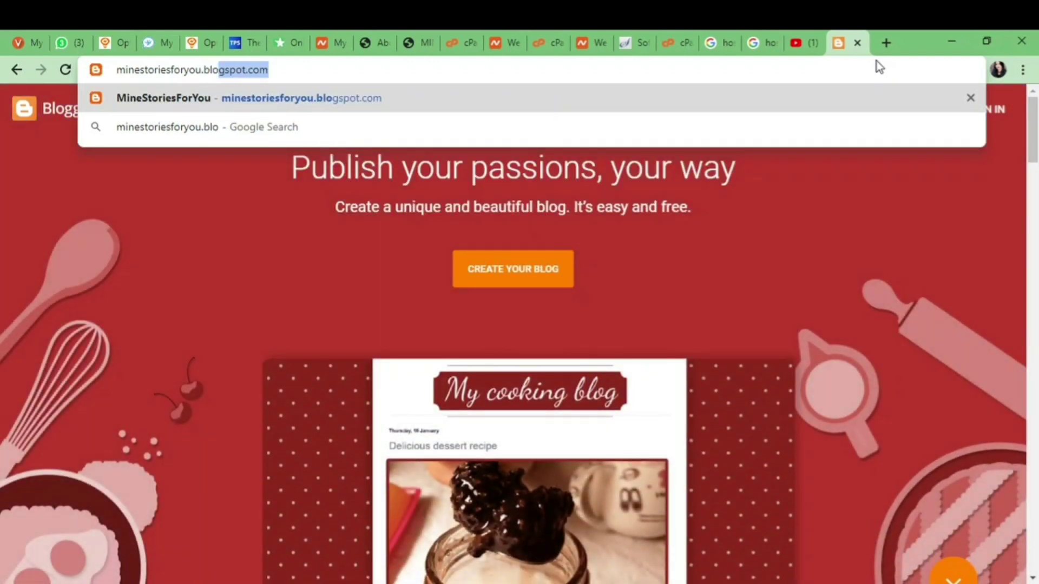
pyautogui.press('Return')
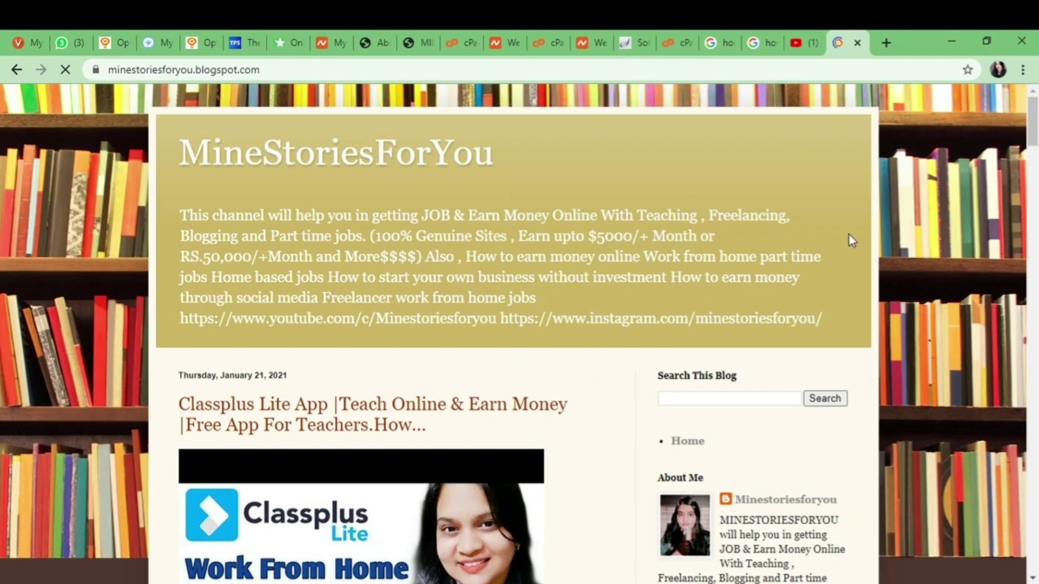
pyautogui.scroll(-4, 852, 241)
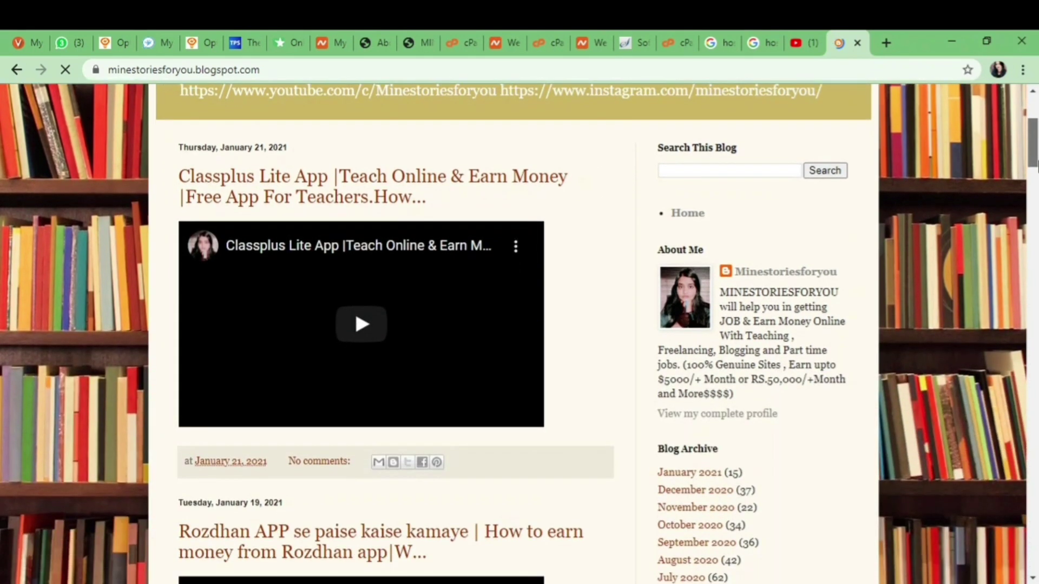
pyautogui.scroll(-6, 742, 306)
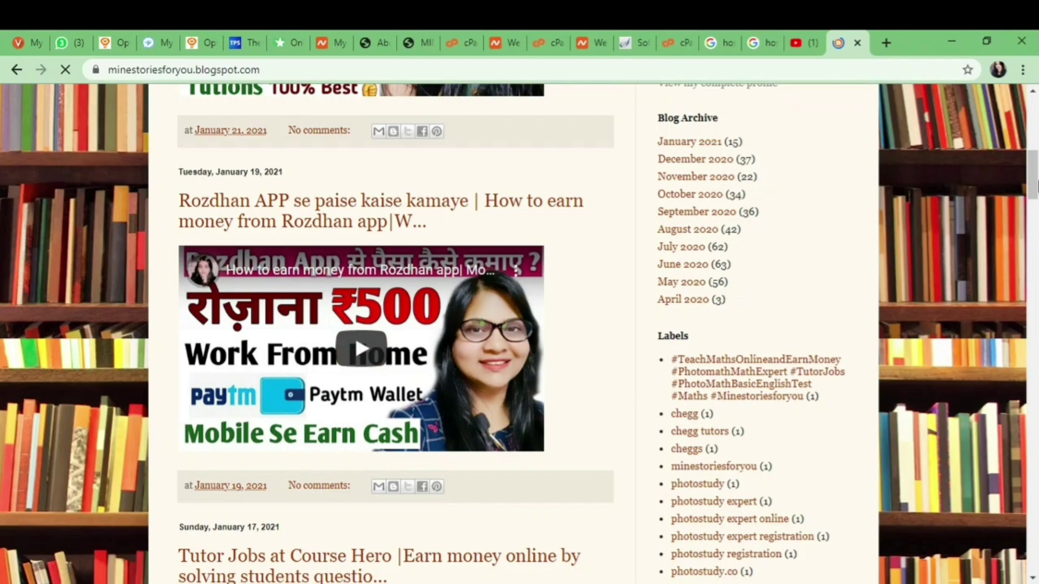
# - Look through the older blog posts, open "Wish I never loved him 3" and review its text and comment section
pyautogui.moveTo(1034, 184); pyautogui.dragTo(1034, 282)
pyautogui.scroll(-20, 520, 334)
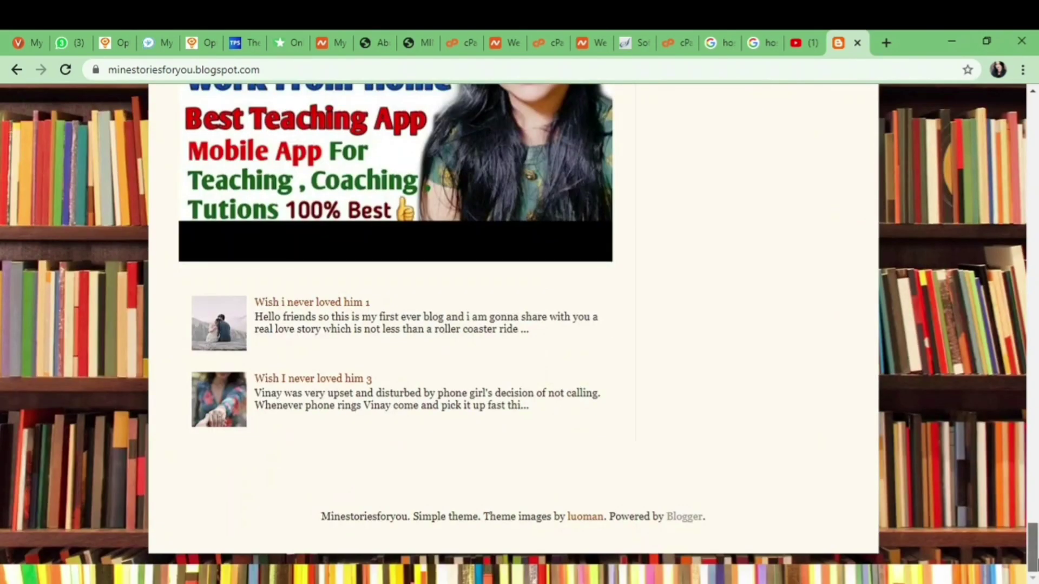
pyautogui.click(321, 381)
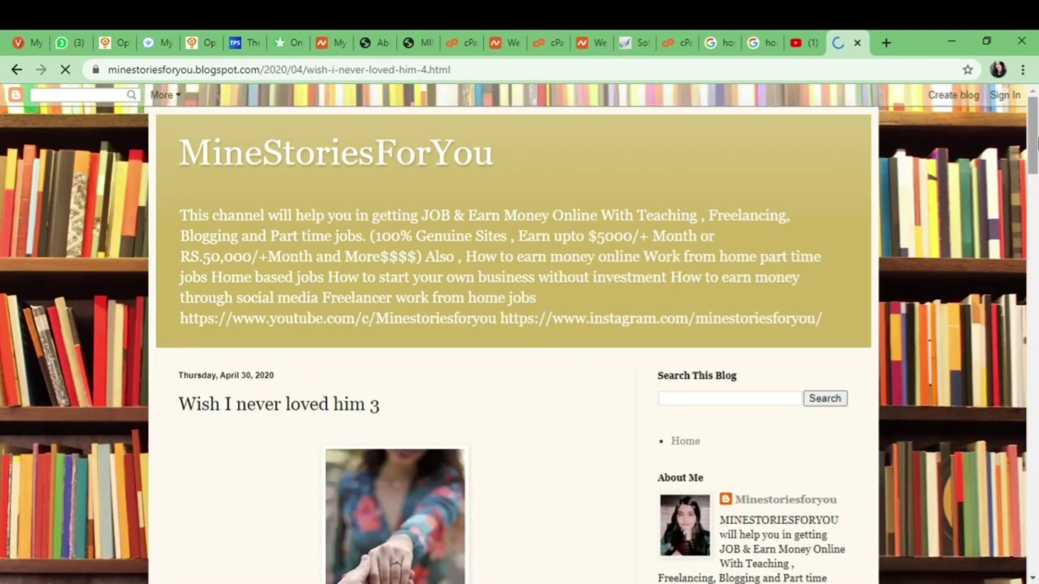
pyautogui.scroll(-10, 523, 377)
pyautogui.click(1033, 302)
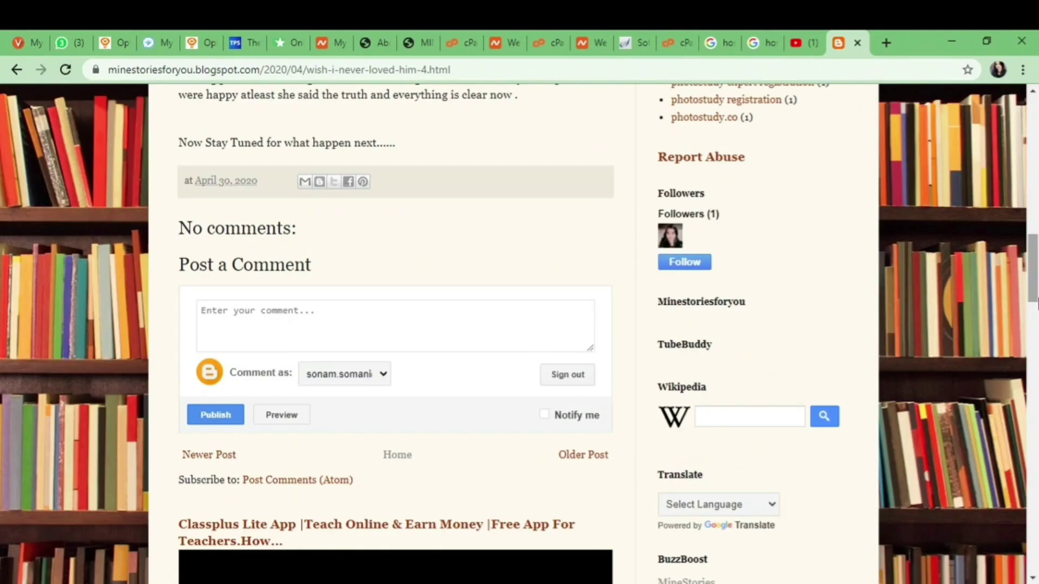
pyautogui.scroll(15, 1035, 217)
pyautogui.scroll(2, 1034, 217)
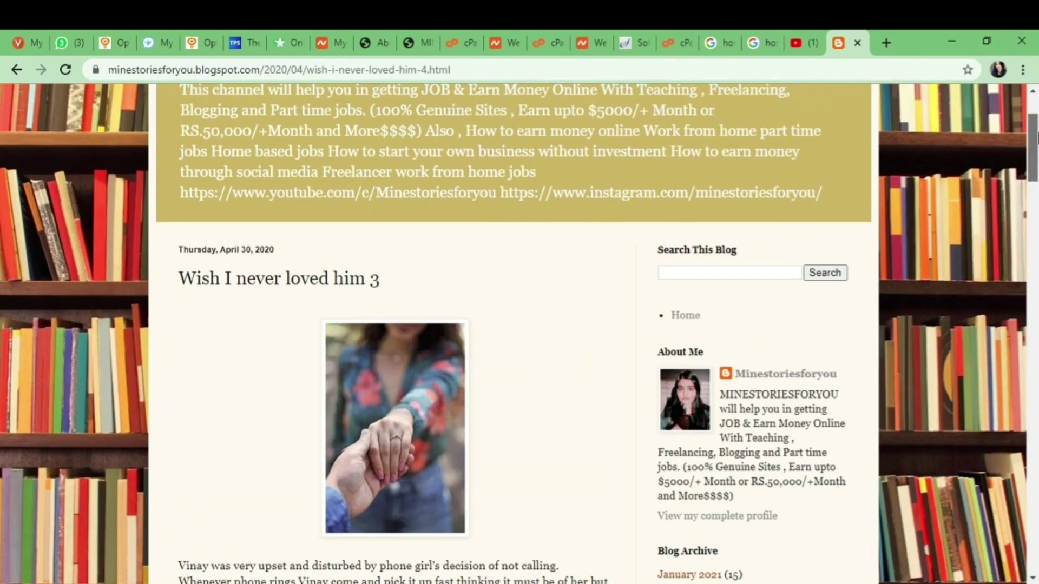
pyautogui.scroll(-7, 1034, 216)
pyautogui.scroll(10, 1034, 216)
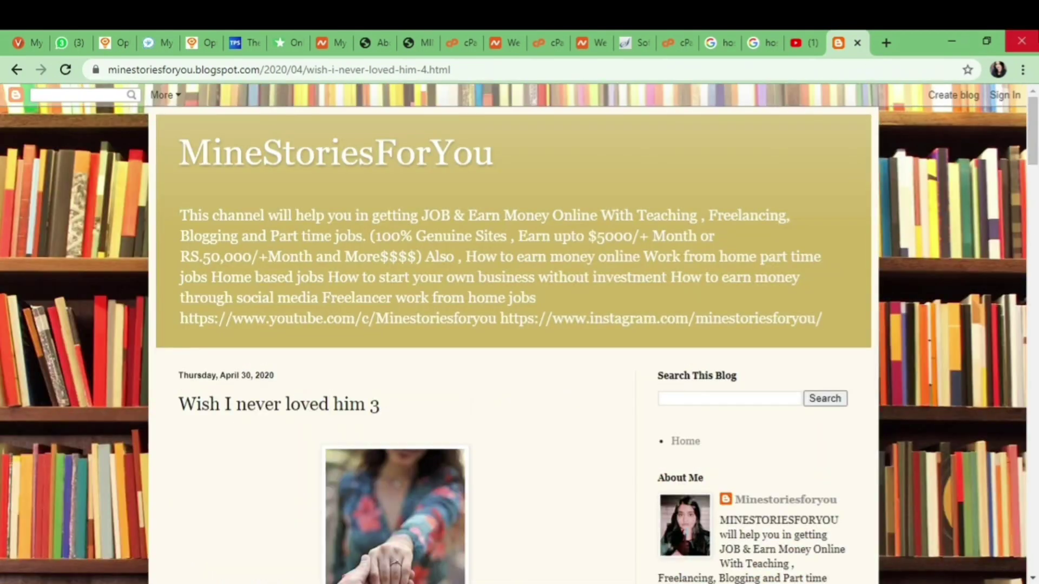
# - Return to the Website Builder editor and open the site's menu items for editing
pyautogui.click(809, 31)
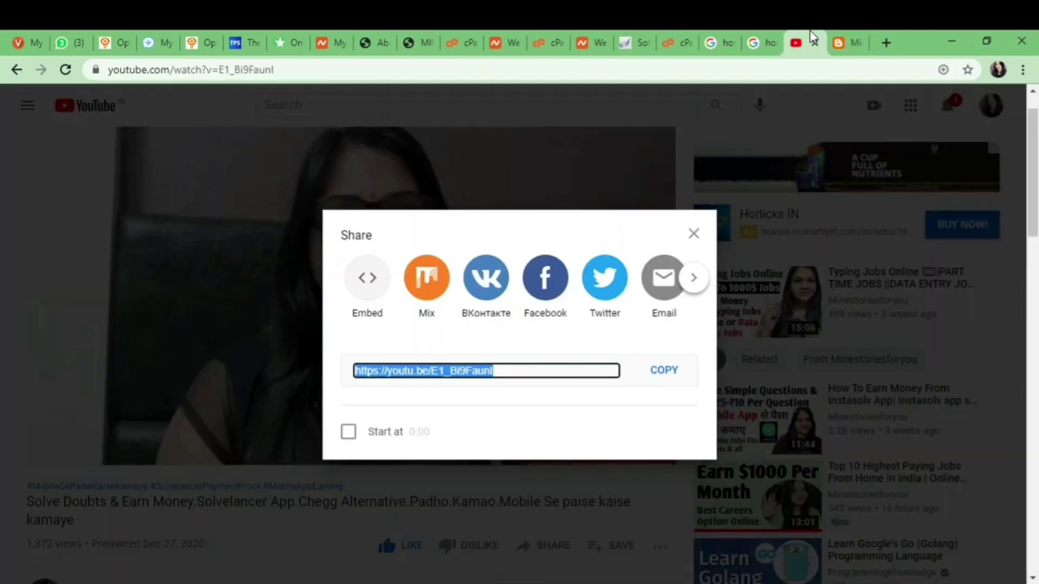
pyautogui.click(767, 32)
pyautogui.click(719, 37)
pyautogui.click(675, 38)
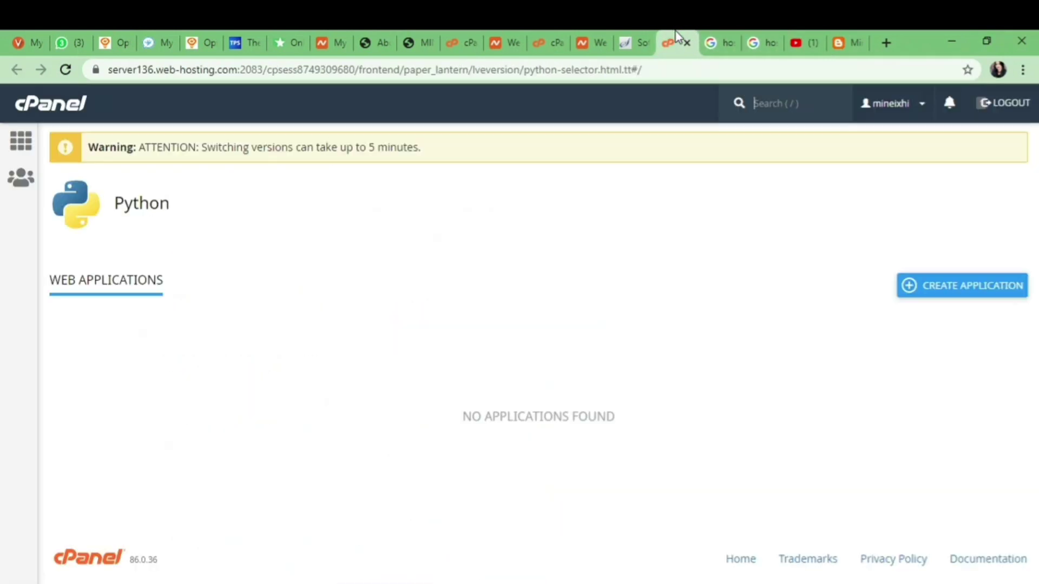
pyautogui.click(598, 33)
pyautogui.click(184, 108)
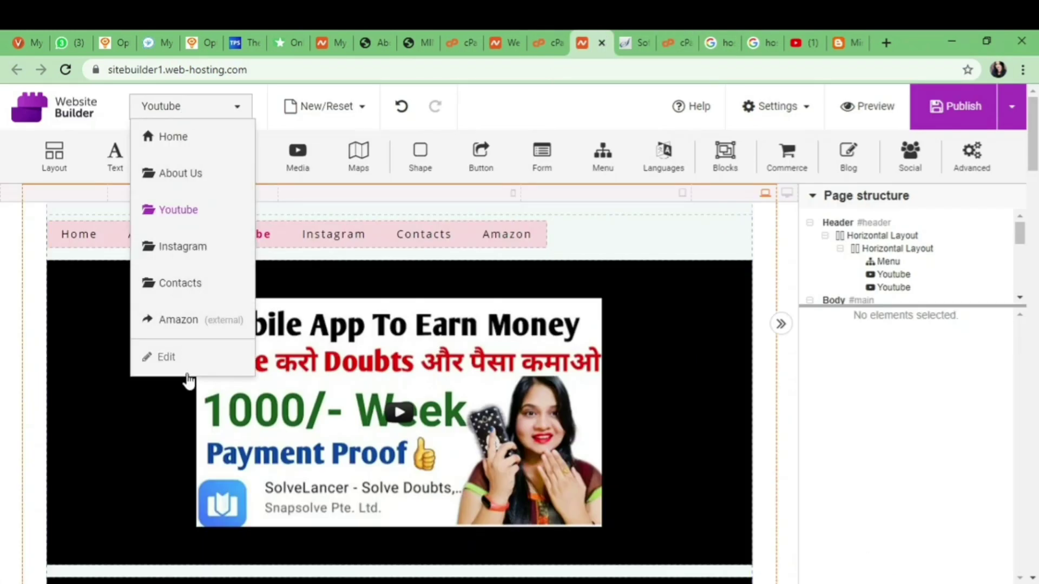
pyautogui.click(163, 357)
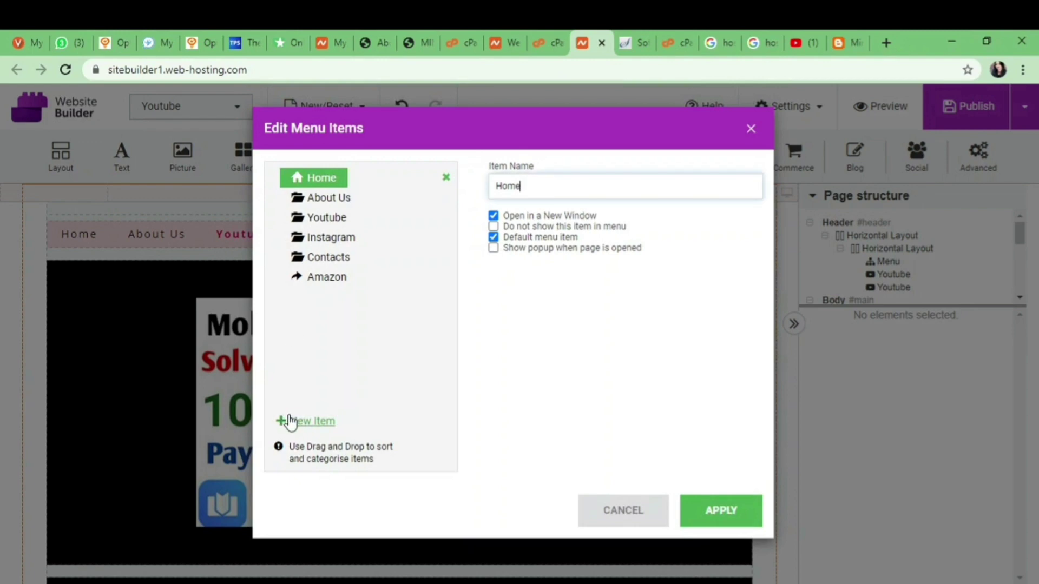
# - Add a menu page named "blogs" with its layout copied from Home and its body contents cleared
pyautogui.click(332, 431)
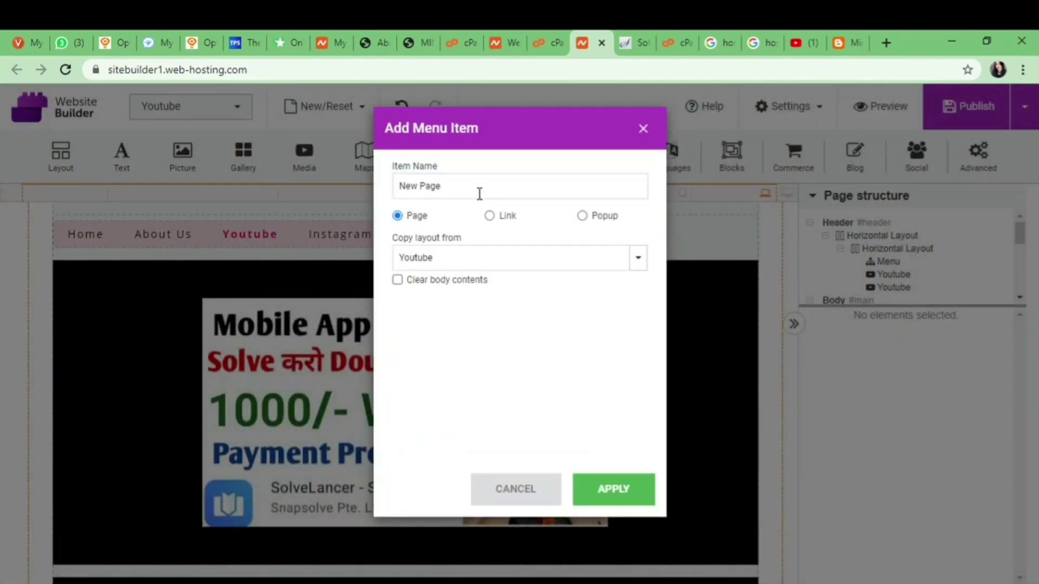
pyautogui.tripleClick(479, 188)
pyautogui.write('bl')
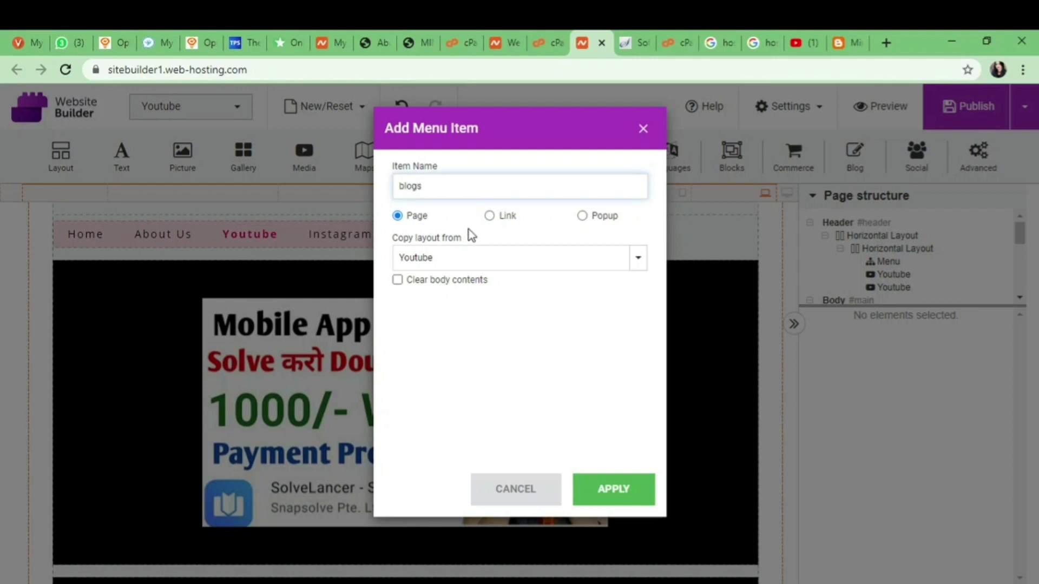
pyautogui.write('ogs')
pyautogui.click(464, 258)
pyautogui.click(459, 267)
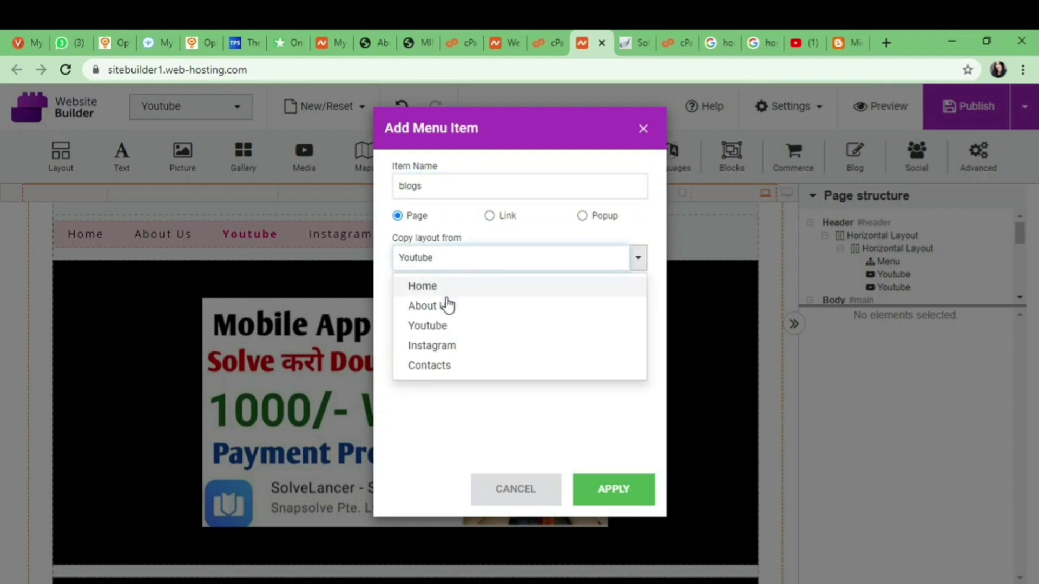
pyautogui.click(445, 289)
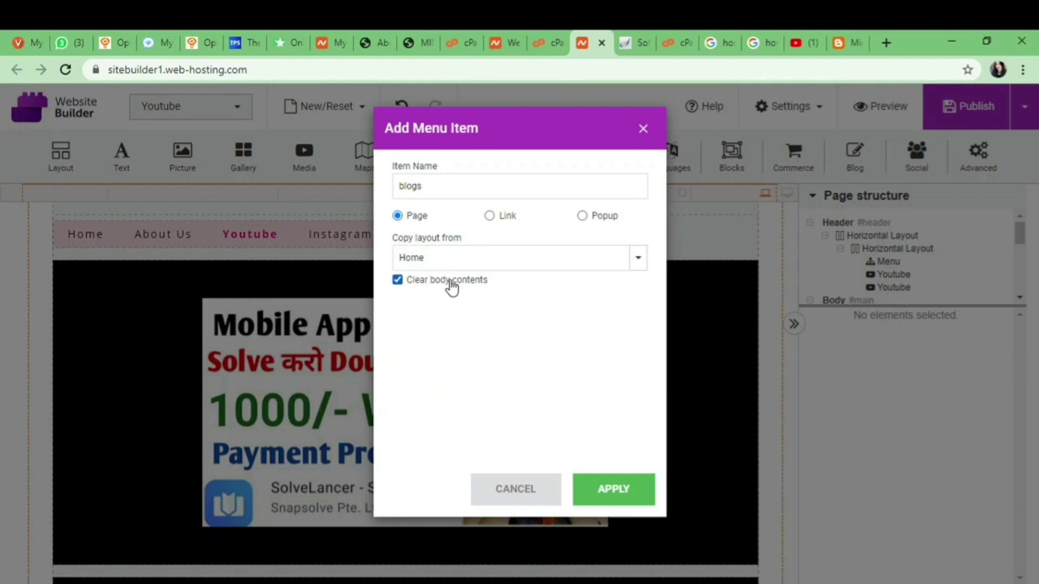
pyautogui.click(632, 493)
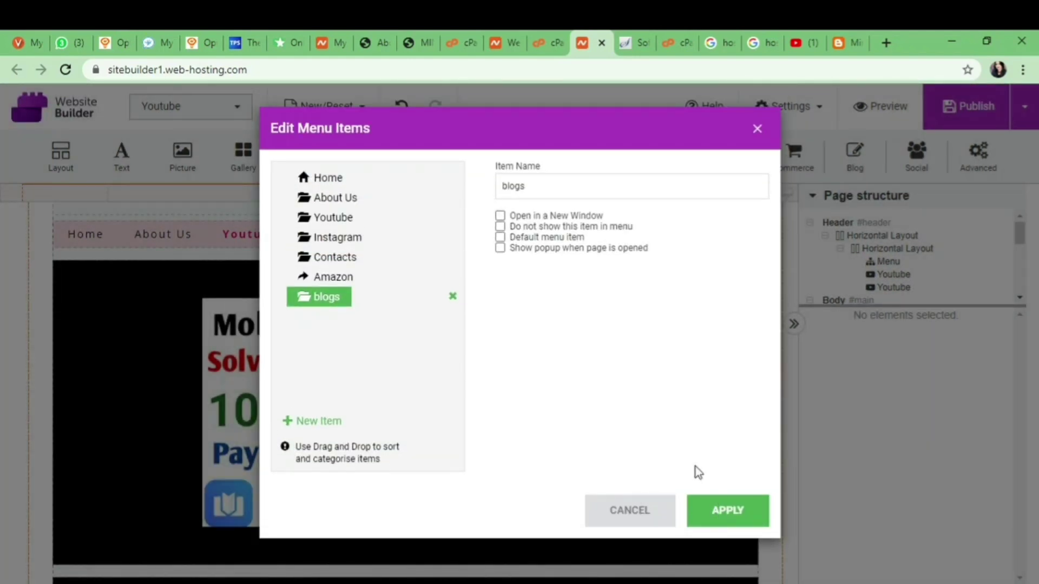
pyautogui.click(729, 519)
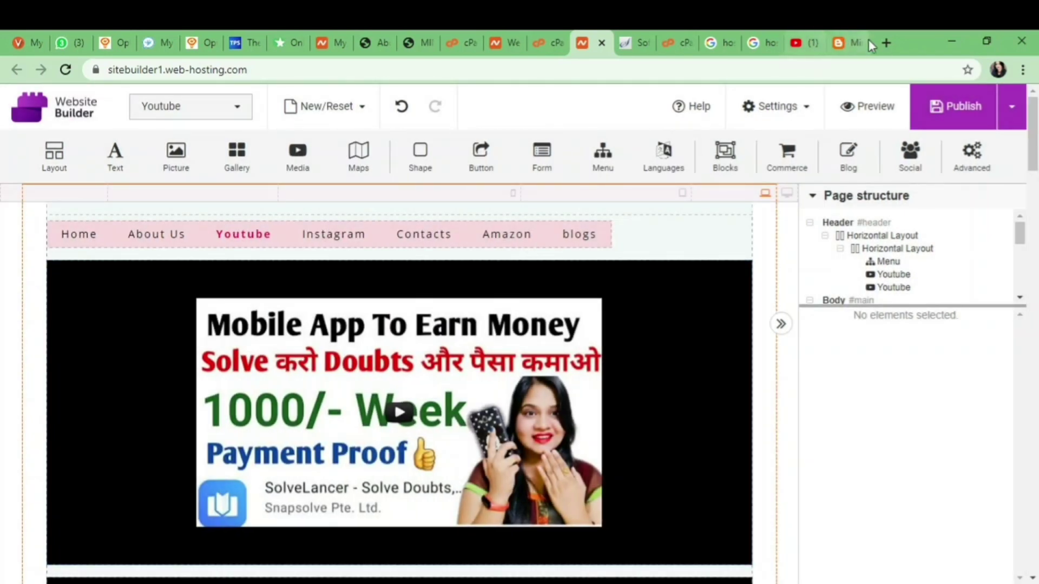
# - Go to plrplr.com in a separate browser tab and open the article "Great Profit Potential Comes With Greater Risk"
pyautogui.click(891, 47)
pyautogui.write('plrplr.com')
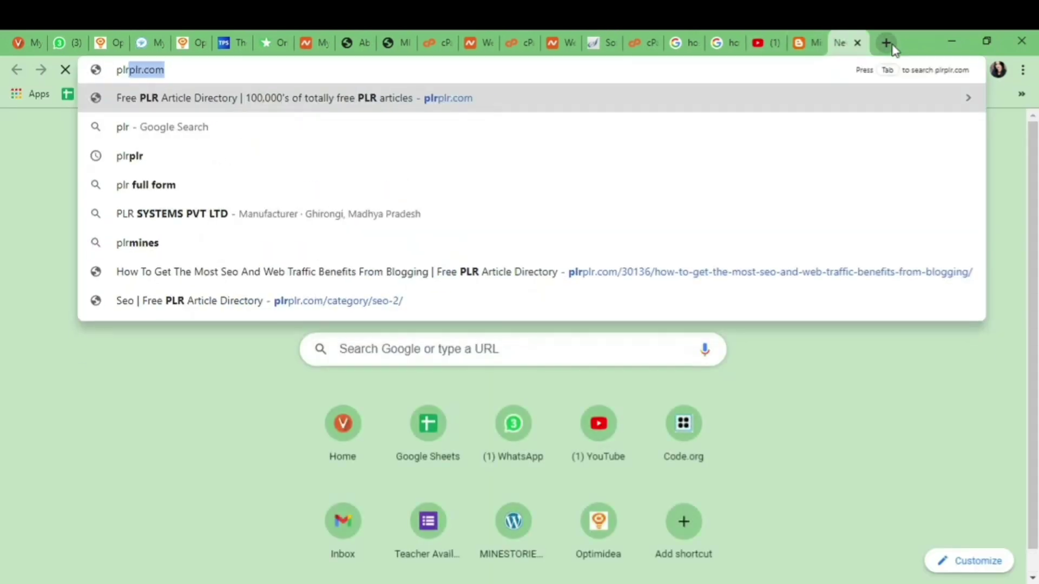
pyautogui.press('Return')
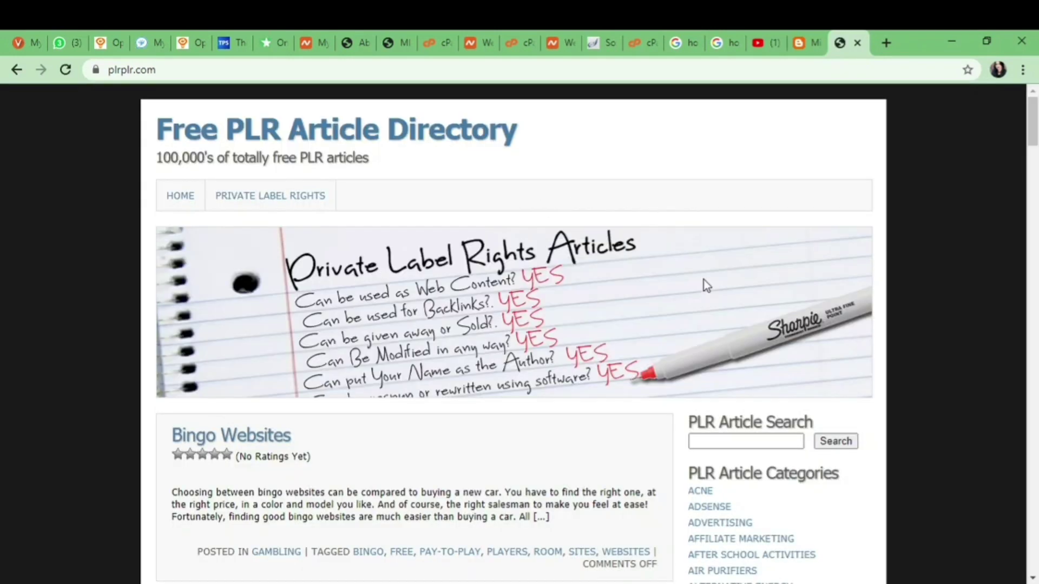
pyautogui.moveTo(1032, 121); pyautogui.dragTo(1036, 227)
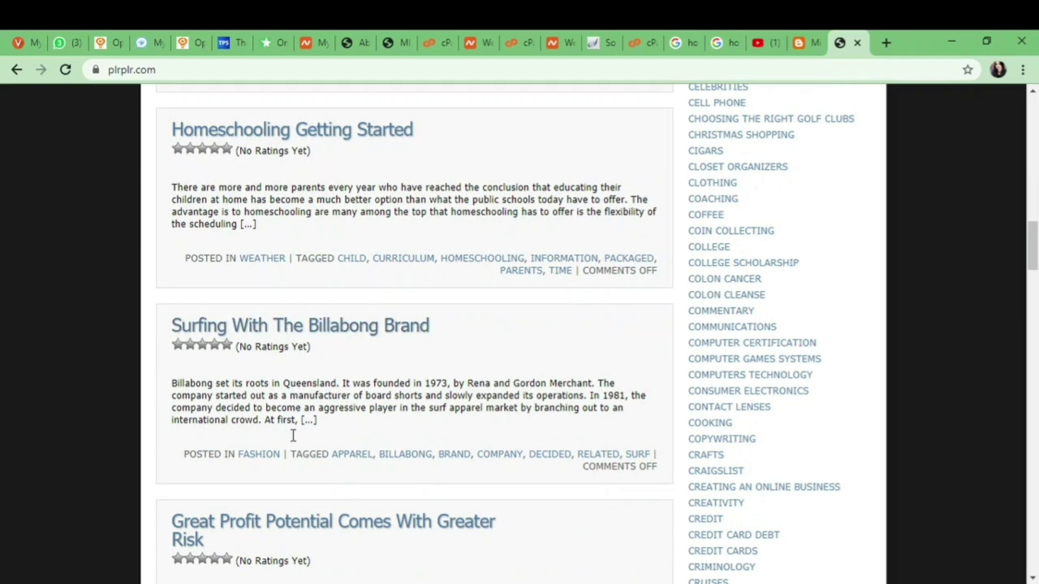
pyautogui.click(295, 517)
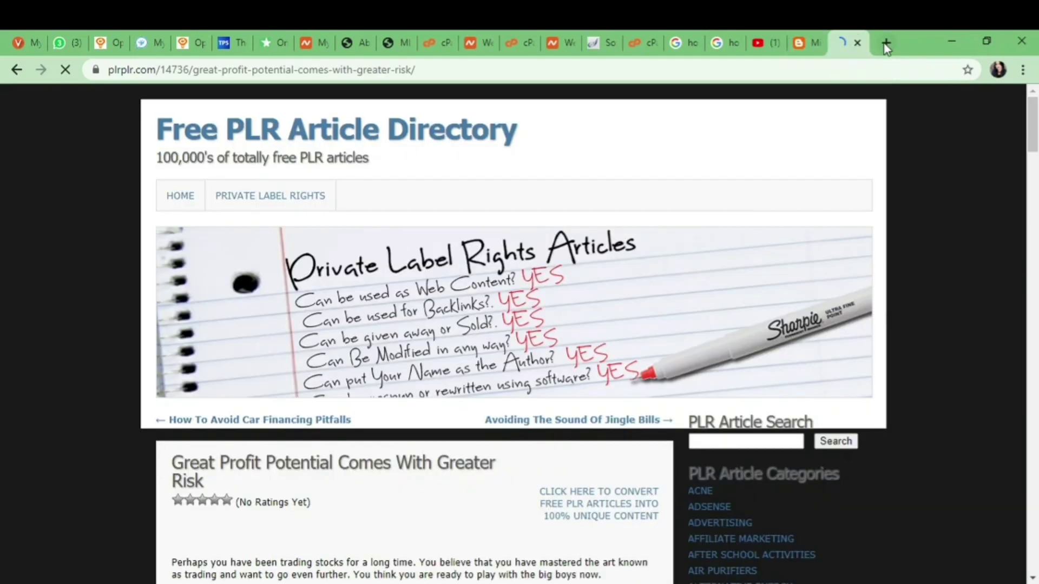
# - Open Google Translate in a separate browser tab
pyautogui.click(886, 43)
pyautogui.write('tran')
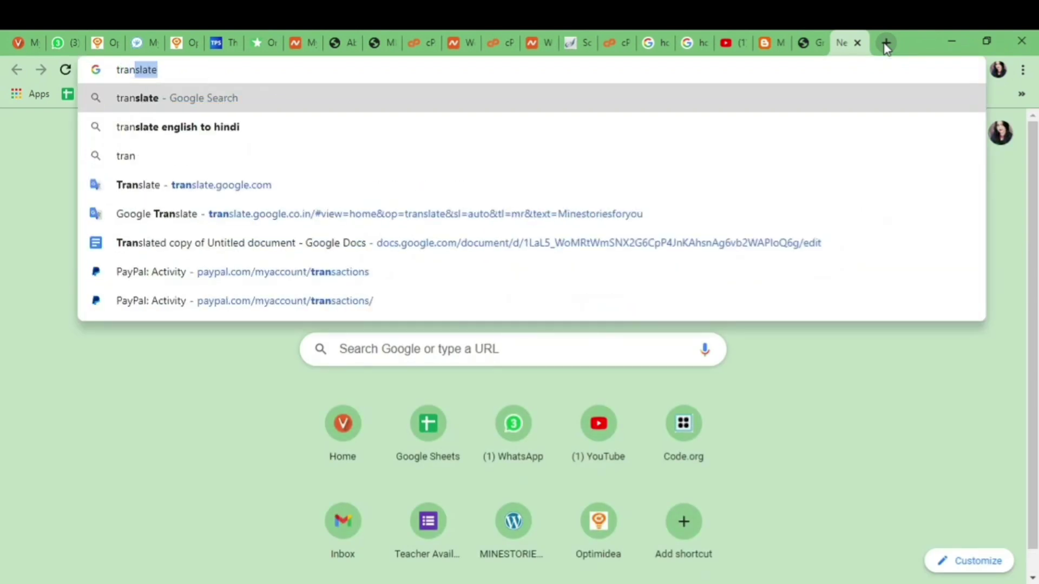
pyautogui.press('Down')
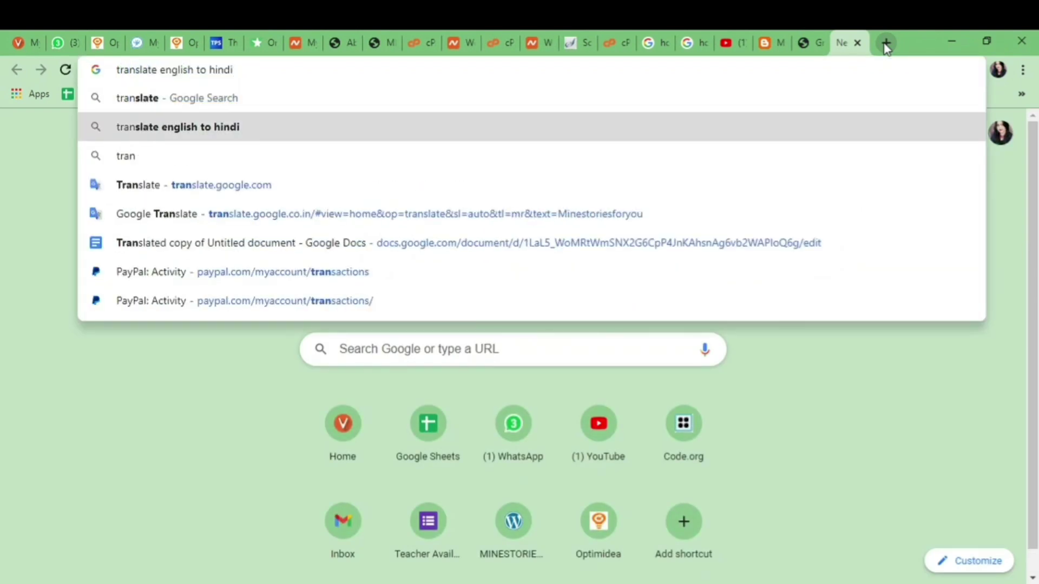
pyautogui.click(791, 215)
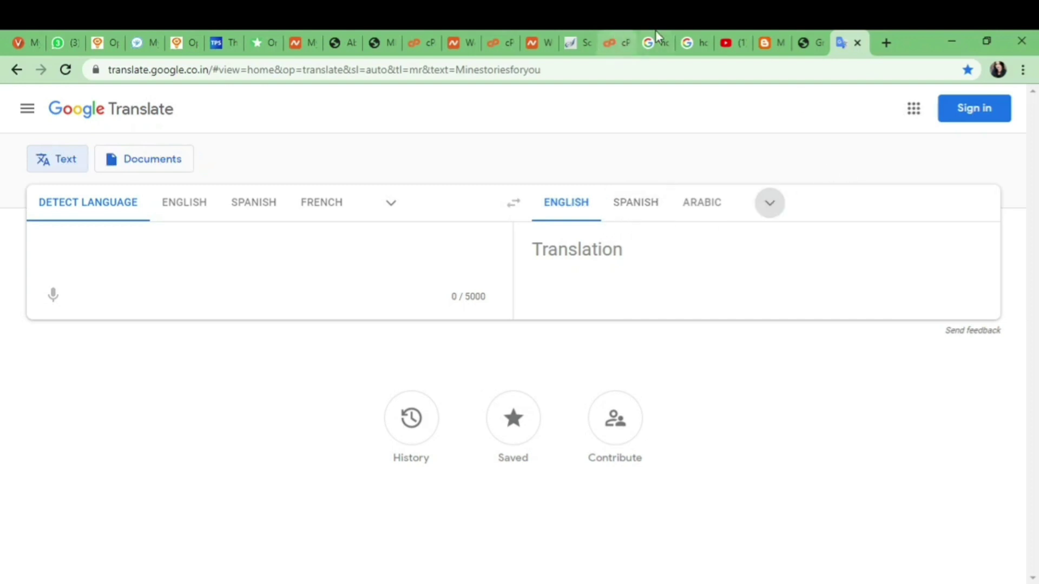
# - Open free-article-spinner.com in a separate browser tab
pyautogui.click(878, 42)
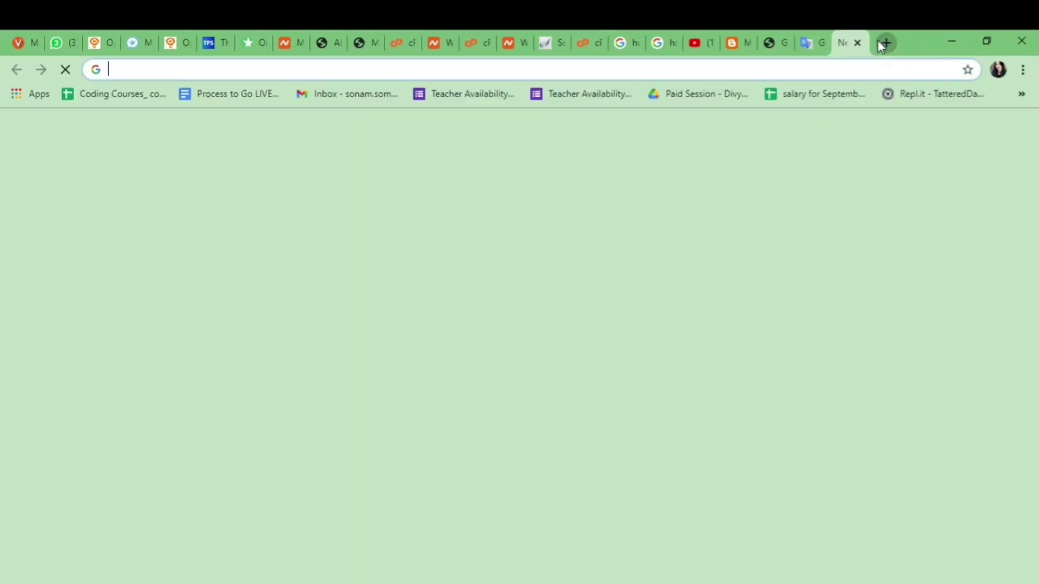
pyautogui.write('fr')
pyautogui.press('Return')
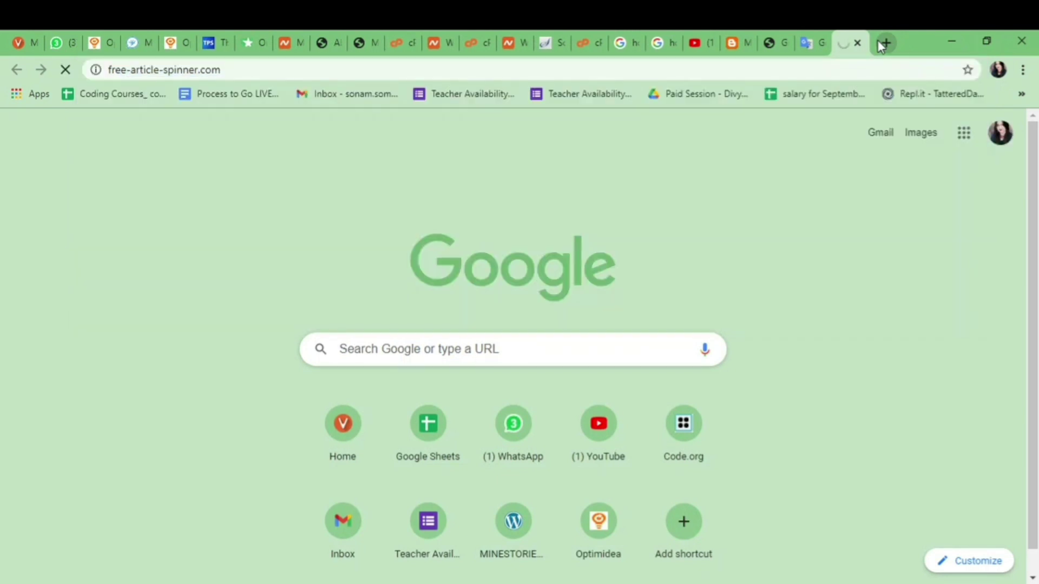
# - Return to the PLR article and copy its body text, from the opening paragraph through the end of the Margin Trading section
pyautogui.click(774, 34)
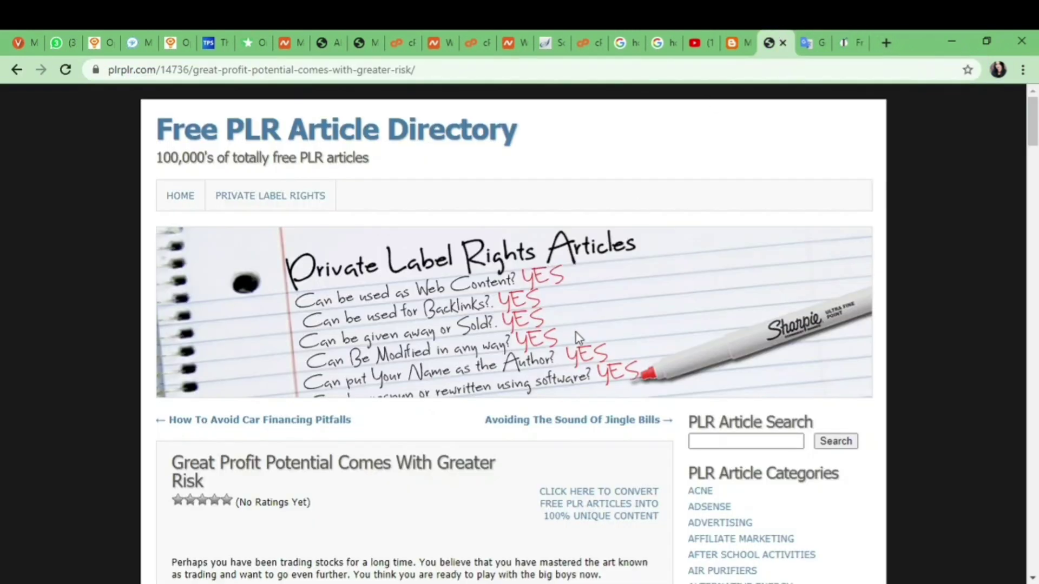
pyautogui.scroll(-10, 428, 121)
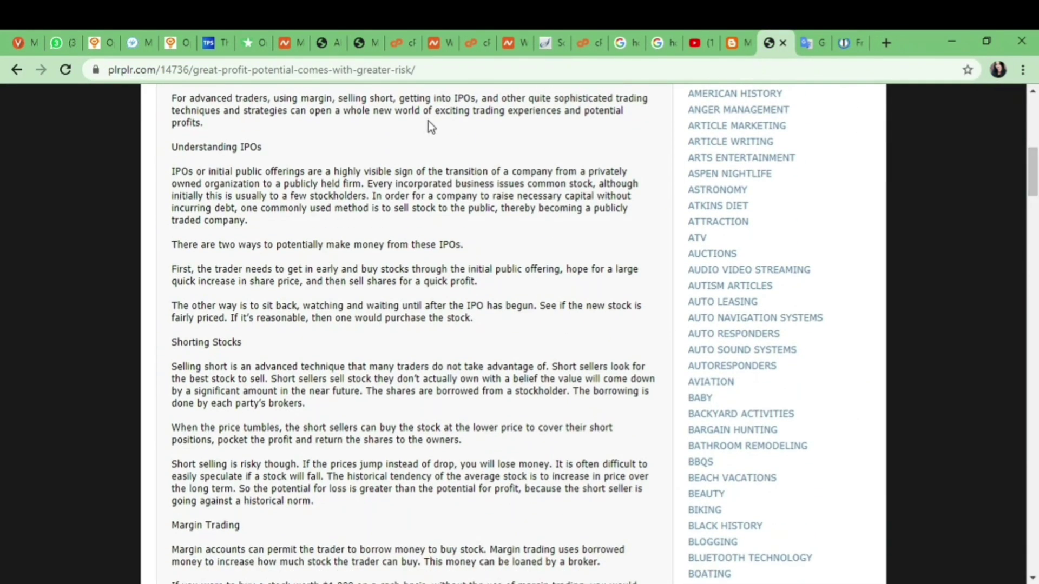
pyautogui.scroll(8, 235, 174)
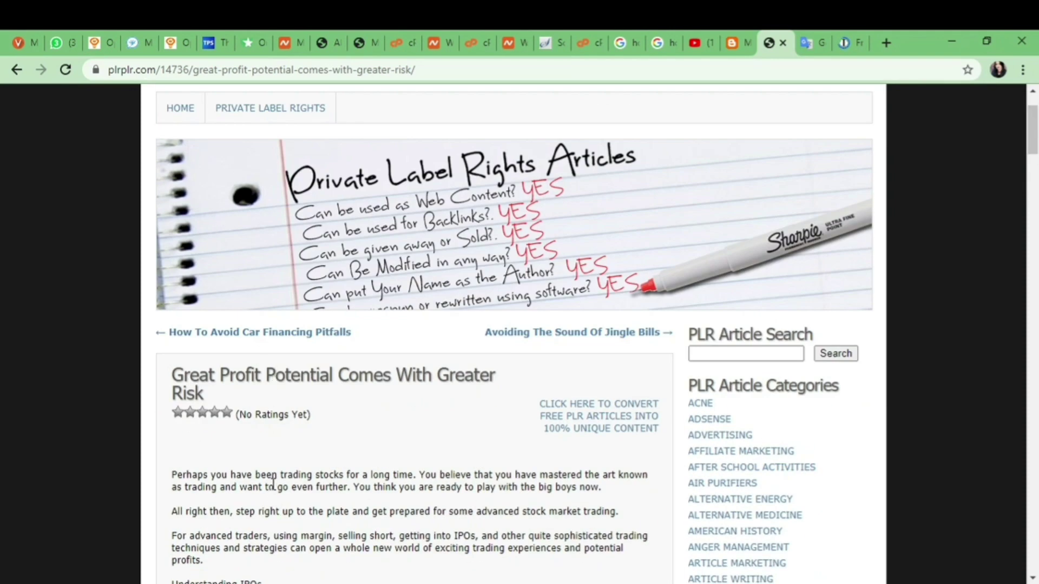
pyautogui.tripleClick(274, 486)
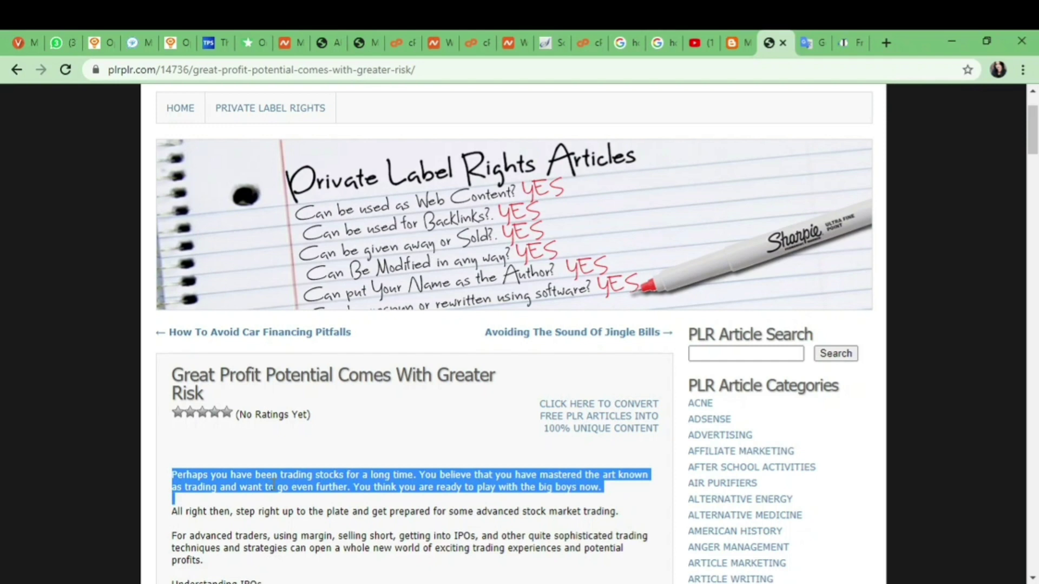
pyautogui.hotkey('shift', 'Down')
pyautogui.hotkey('shift', 'Down')
pyautogui.hotkey('shift', 'Down')
pyautogui.hotkey('shift', 'Down')
pyautogui.hotkey('shift', 'Down')
pyautogui.hotkey('shift', 'Down')
pyautogui.hotkey('shift', 'Down')
pyautogui.hotkey('shift', 'Down')
pyautogui.hotkey('shift', 'Down')
pyautogui.hotkey('shift', 'Down')
pyautogui.hotkey('shift', 'Down')
pyautogui.hotkey('shift', 'Down')
pyautogui.hotkey('shift', 'Down')
pyautogui.hotkey('shift', 'Down')
pyautogui.hotkey('shift', 'Down')
pyautogui.hotkey('shift', 'Down')
pyautogui.hotkey('shift', 'Down')
pyautogui.hotkey('shift', 'Down')
pyautogui.hotkey('shift', 'Down')
pyautogui.hotkey('shift', 'Down')
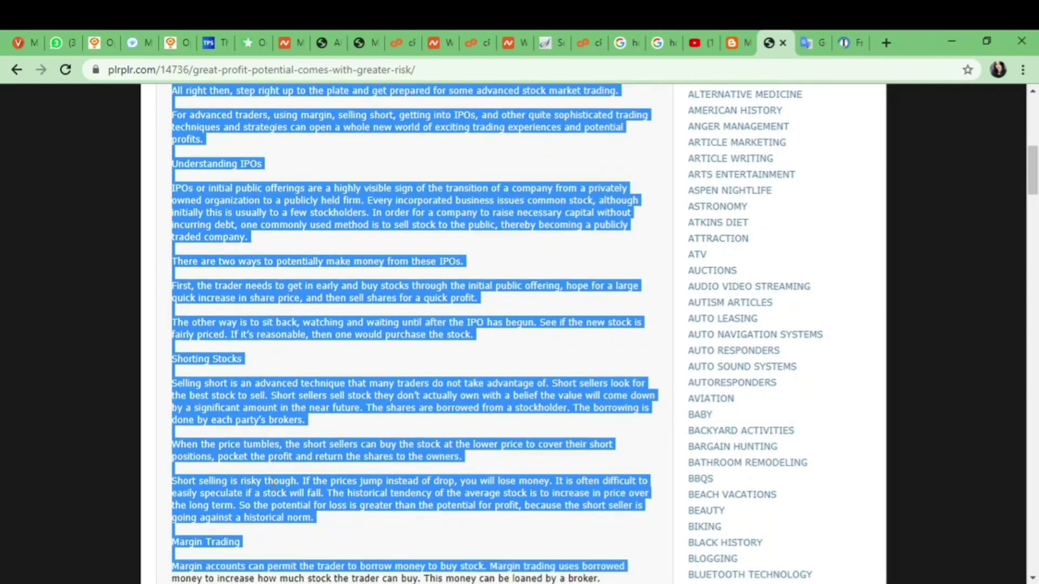
pyautogui.hotkey('shift', 'Down')
pyautogui.hotkey('shift', 'Down')
pyautogui.hotkey('shift', 'Down')
pyautogui.hotkey('shift', 'Down')
pyautogui.hotkey('shift', 'Down')
pyautogui.hotkey('shift', 'Down')
pyautogui.hotkey('shift', 'Down')
pyautogui.hotkey('shift', 'Down')
pyautogui.hotkey('shift', 'Down')
pyautogui.hotkey('shift', 'Down')
pyautogui.hotkey('shift', 'Down')
pyautogui.hotkey('shift', 'Down')
pyautogui.hotkey('shift', 'Down')
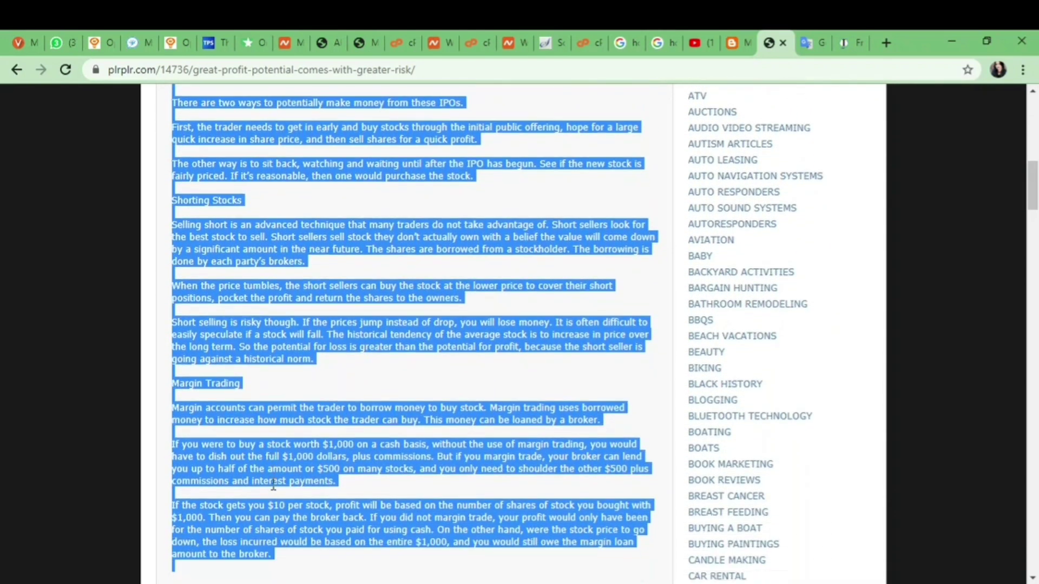
pyautogui.hotkey('shift', 'Down')
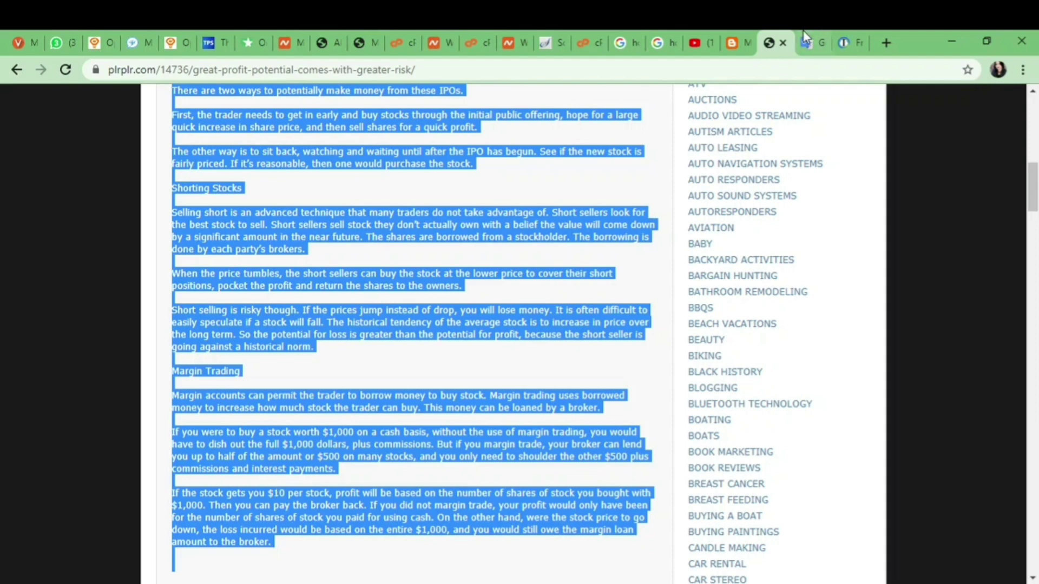
# - Paste the copied article into the input text of Free Article Spinner
pyautogui.click(847, 42)
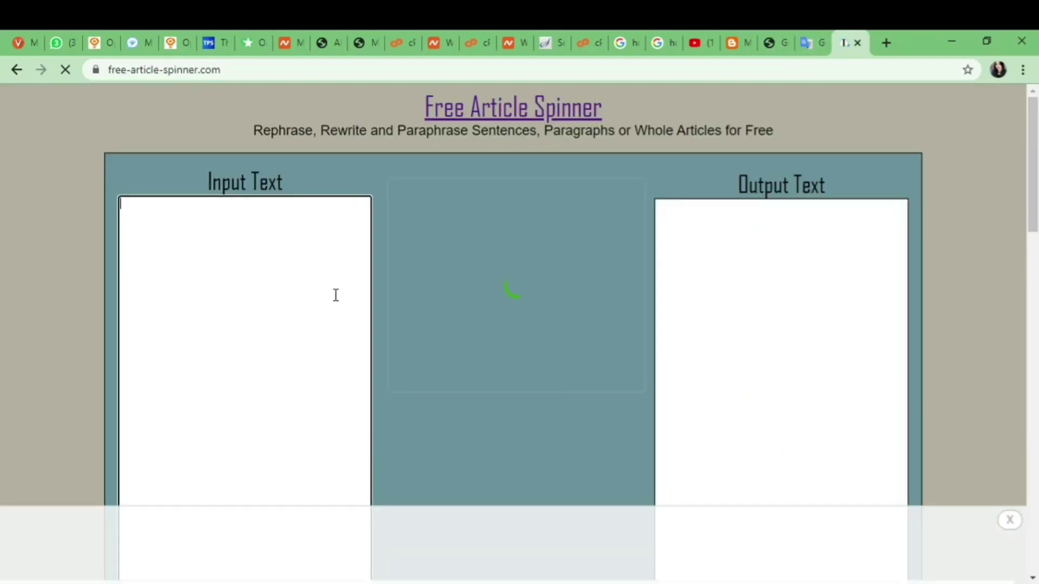
pyautogui.click(336, 295)
pyautogui.hotkey('ctrl', 'v')
# - Enable spinning of capitalized words and set the words to skip as "earn money, great, greater, risk,"
pyautogui.scroll(-6, 559, 272)
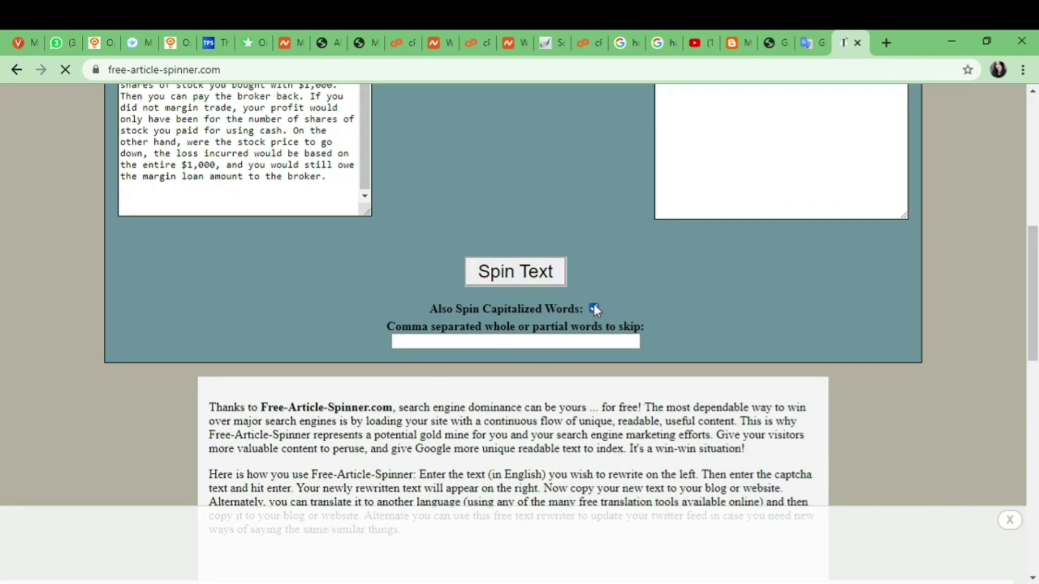
pyautogui.click(594, 308)
pyautogui.click(574, 337)
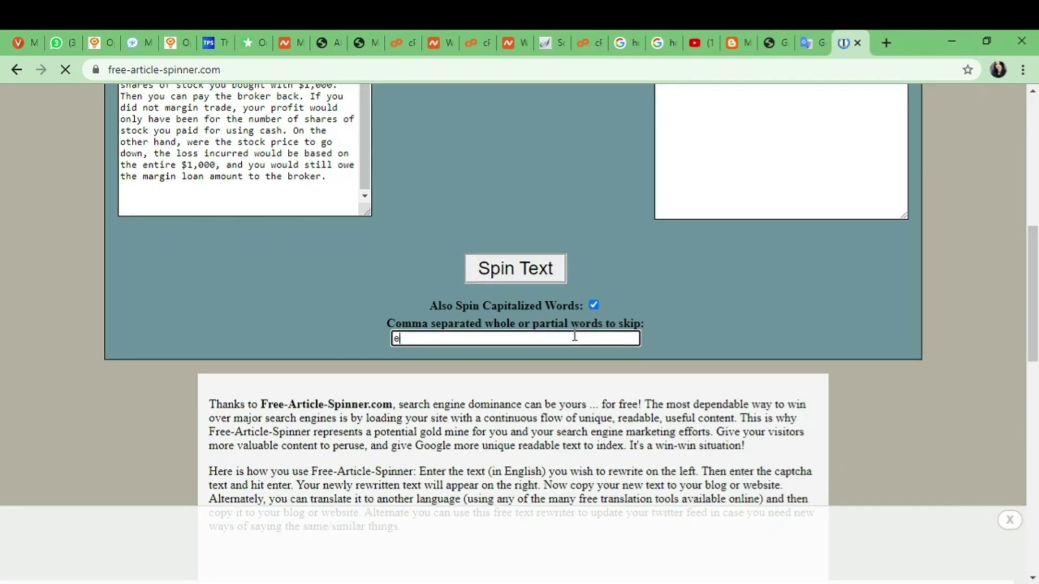
pyautogui.write('earn mon')
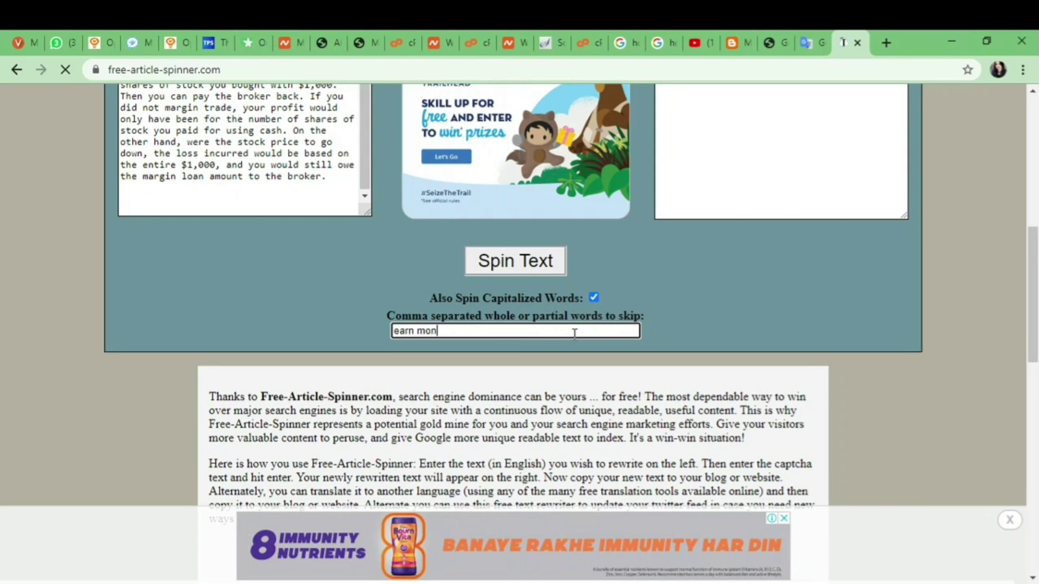
pyautogui.write('ey, grea')
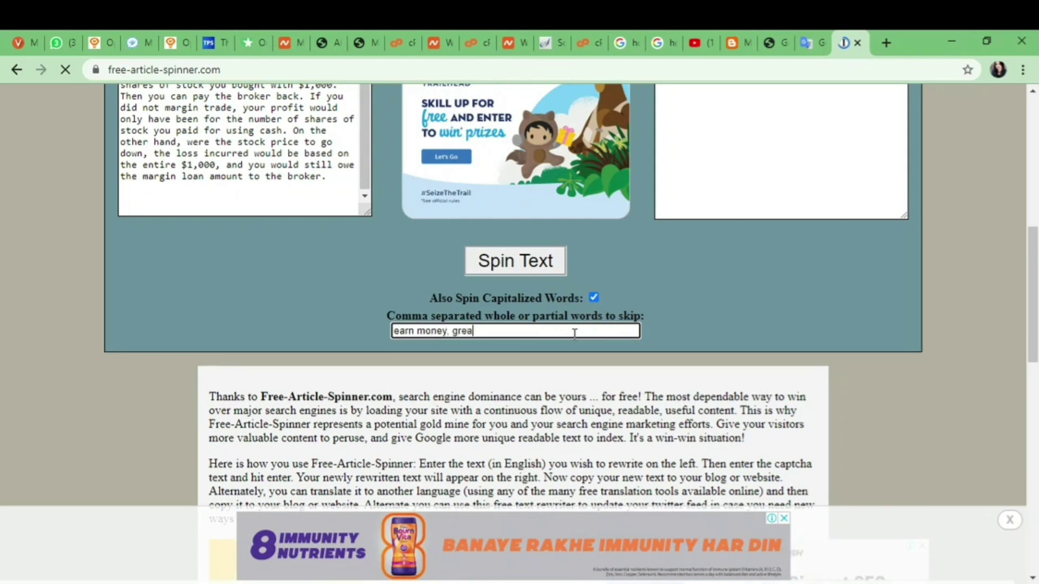
pyautogui.write('t, greater, risk,')
# - Complete the reCAPTCHA by selecting all motorcycle images and spin the pasted article
pyautogui.click(545, 273)
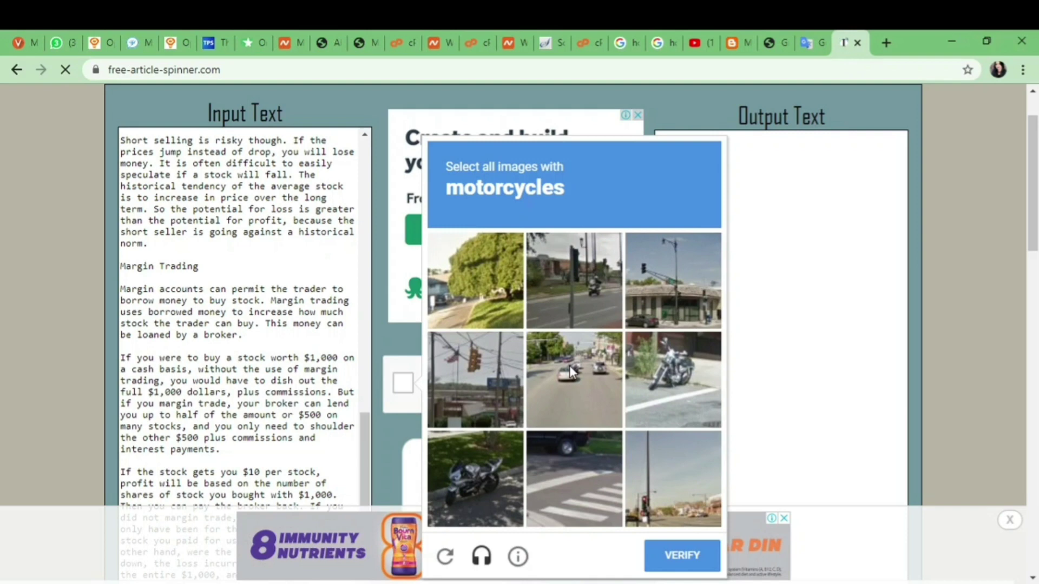
pyautogui.click(587, 297)
pyautogui.click(490, 484)
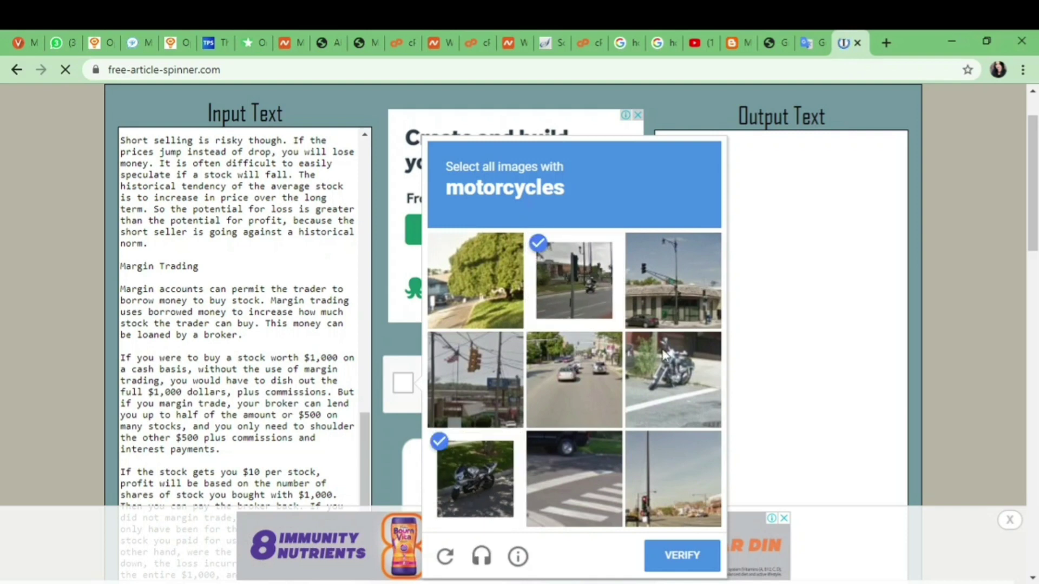
pyautogui.click(667, 351)
pyautogui.click(654, 547)
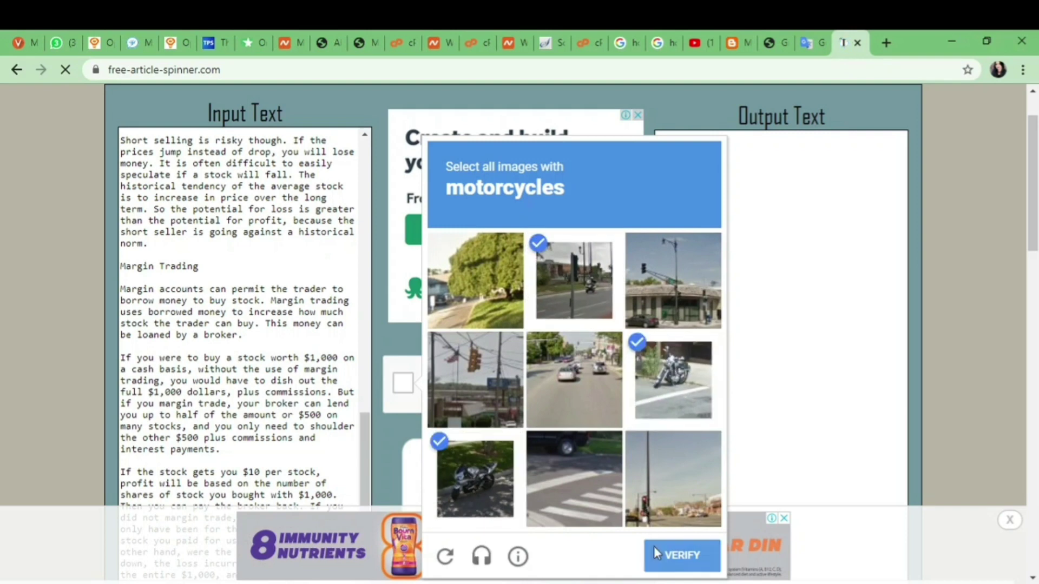
pyautogui.scroll(-8, 943, 238)
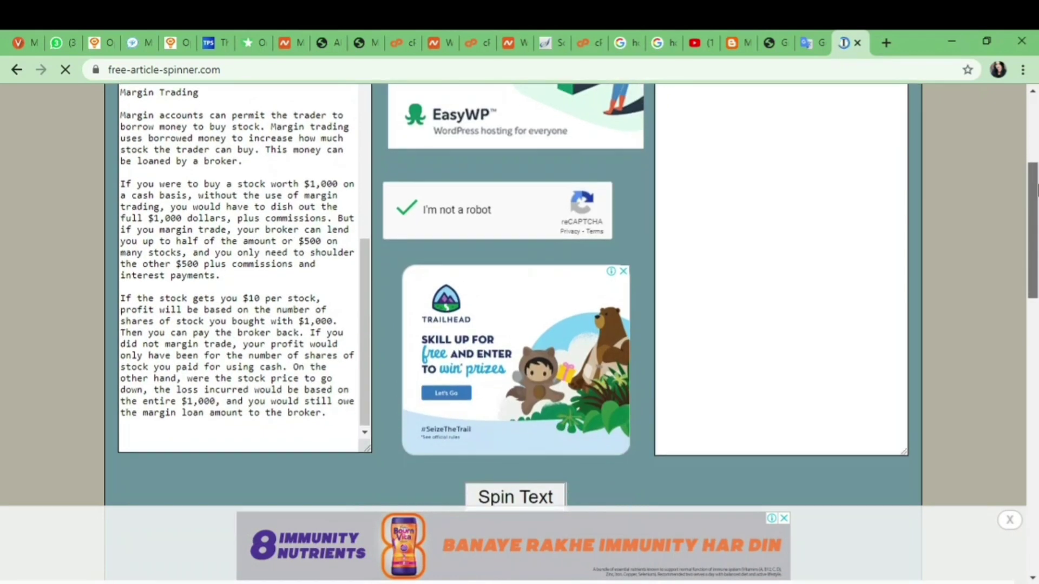
pyautogui.click(507, 250)
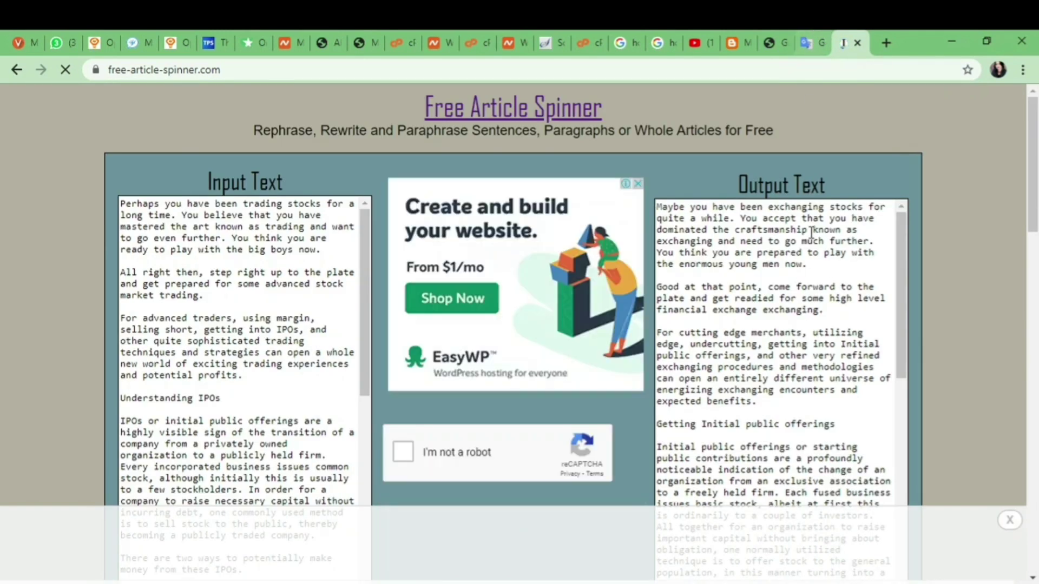
# - Glance at Google Translate, return to Free Article Spinner, and select the entire rewritten output text
pyautogui.click(822, 41)
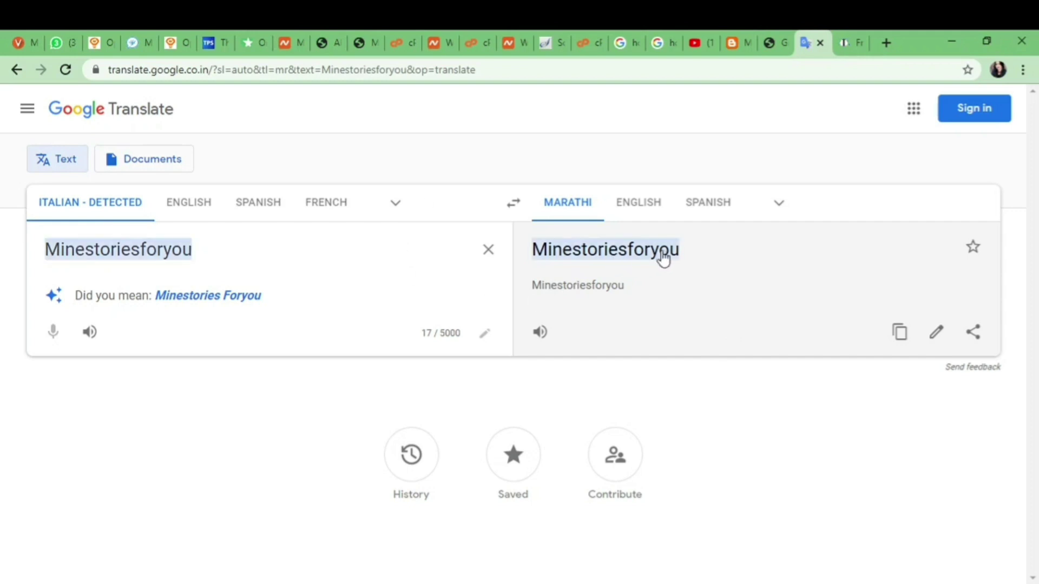
pyautogui.click(848, 42)
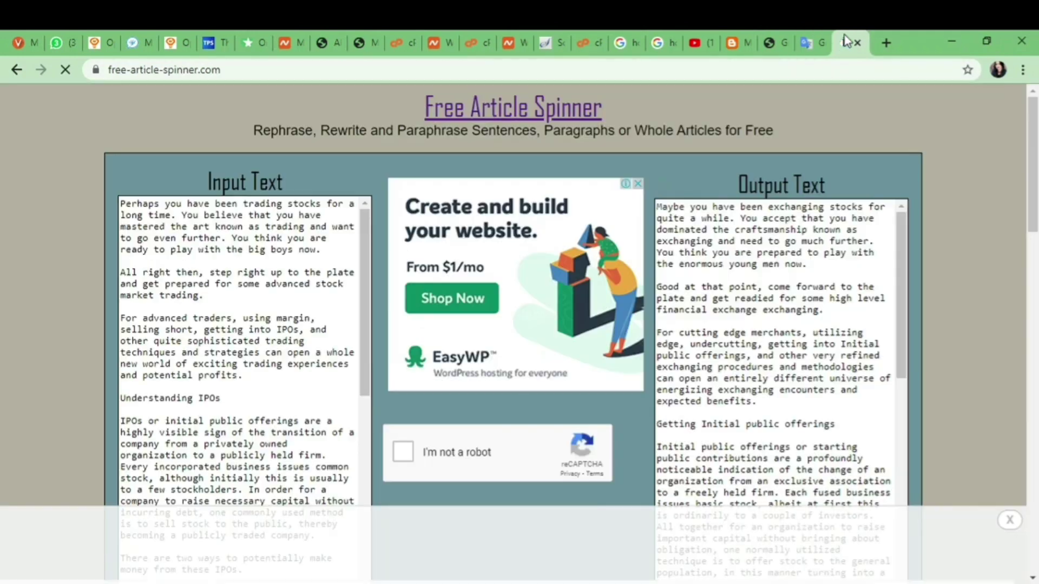
pyautogui.click(716, 274)
pyautogui.hotkey('ctrl', 'a')
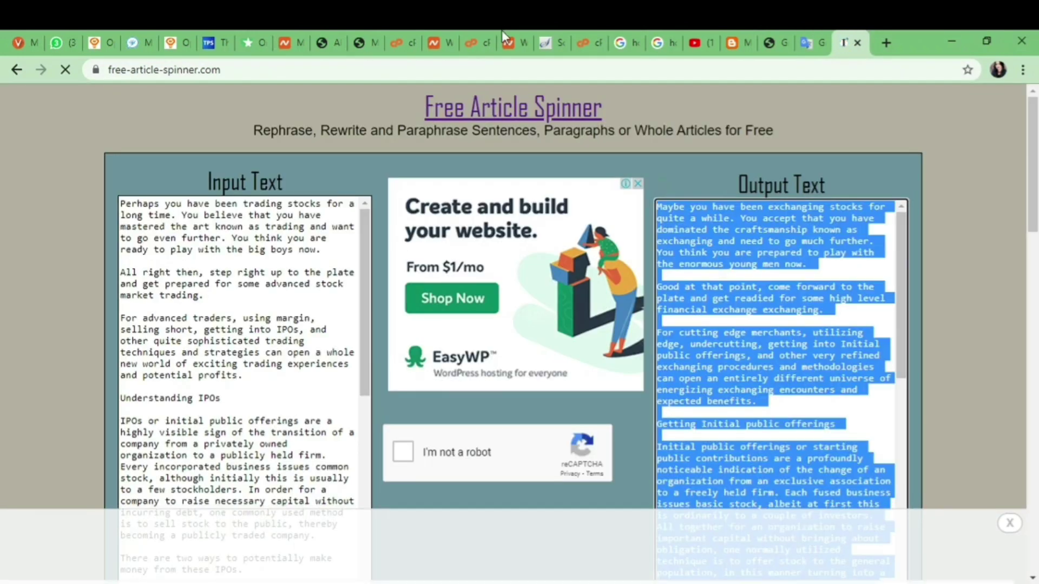
# - Look through the open browser tabs and switch to the Website Builder editor showing the Youtube page
pyautogui.click(433, 33)
pyautogui.click(483, 37)
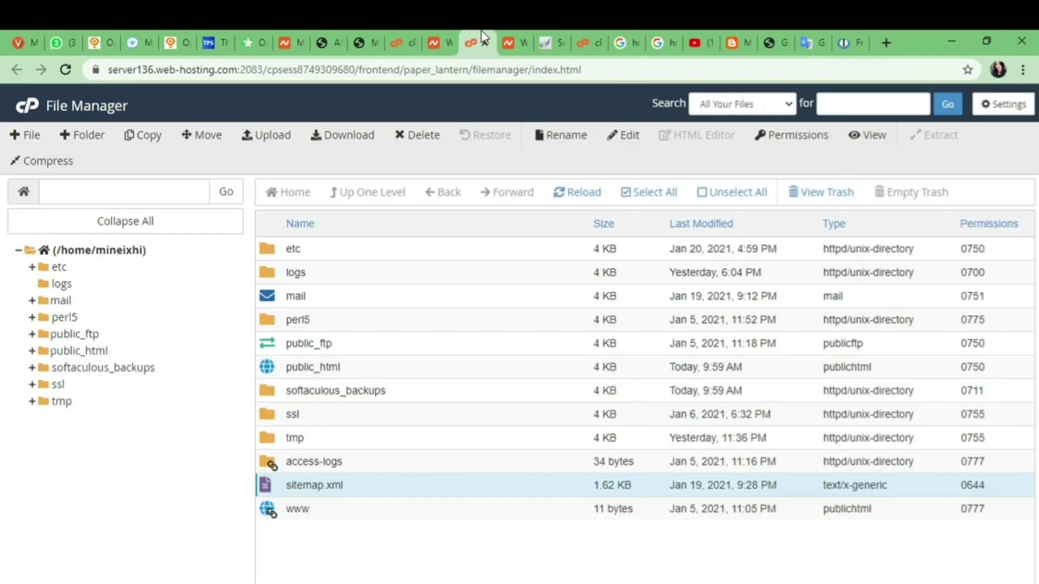
pyautogui.click(549, 39)
pyautogui.click(581, 34)
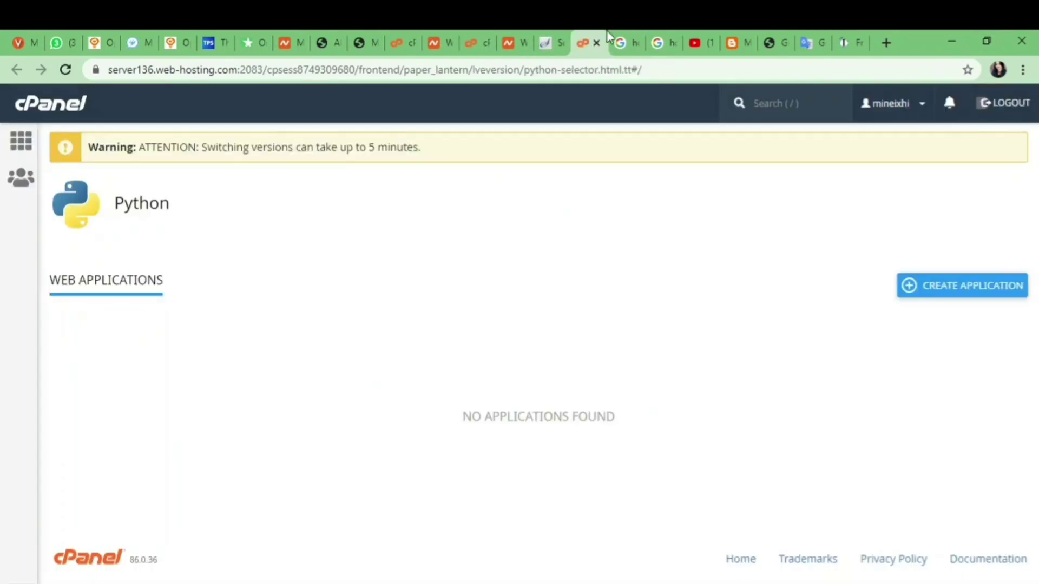
pyautogui.click(622, 36)
pyautogui.click(698, 39)
pyautogui.click(601, 36)
pyautogui.click(542, 32)
pyautogui.click(515, 34)
pyautogui.click(477, 36)
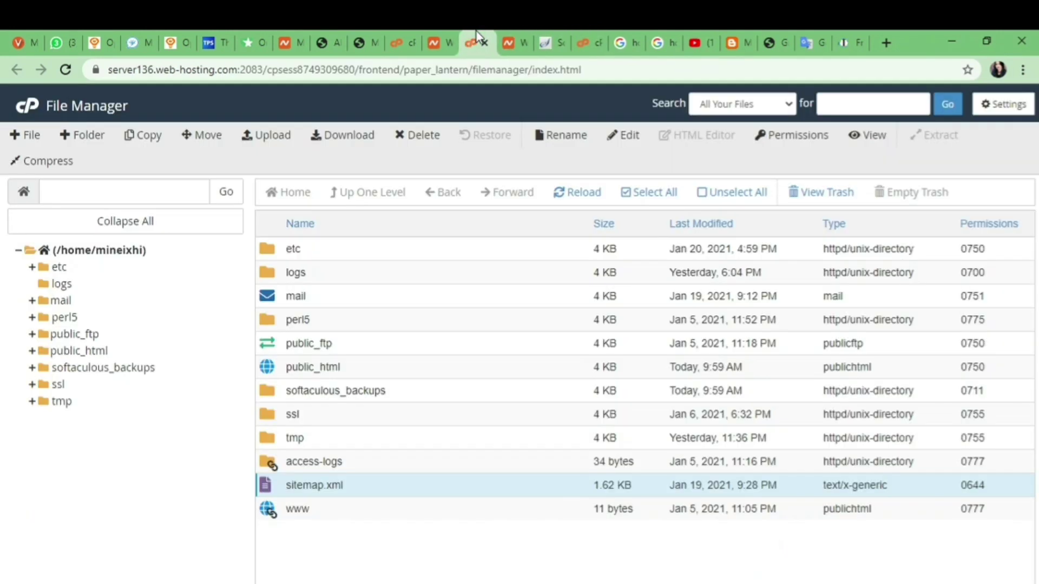
pyautogui.click(415, 31)
pyautogui.click(440, 33)
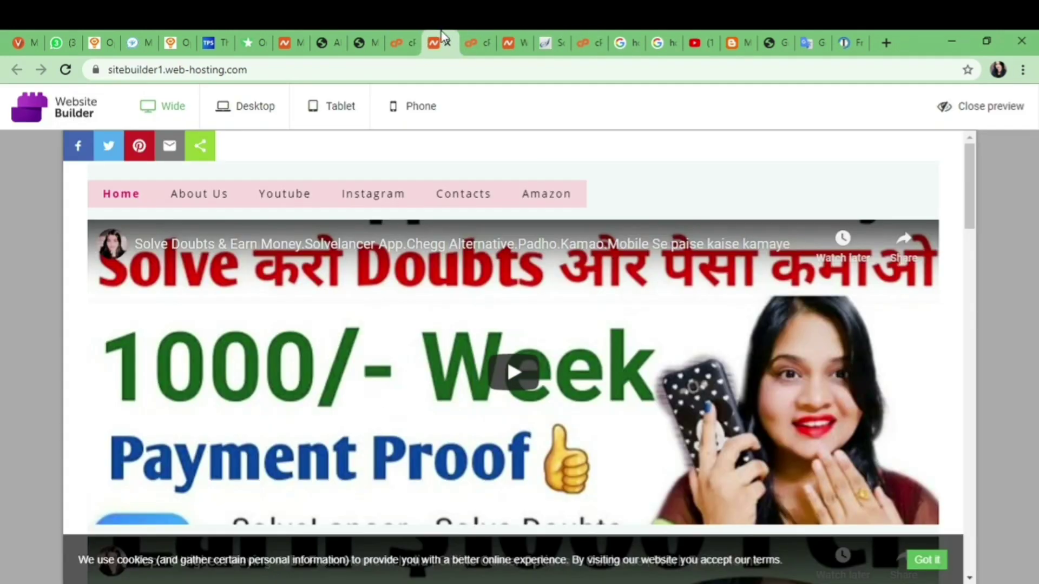
pyautogui.click(465, 32)
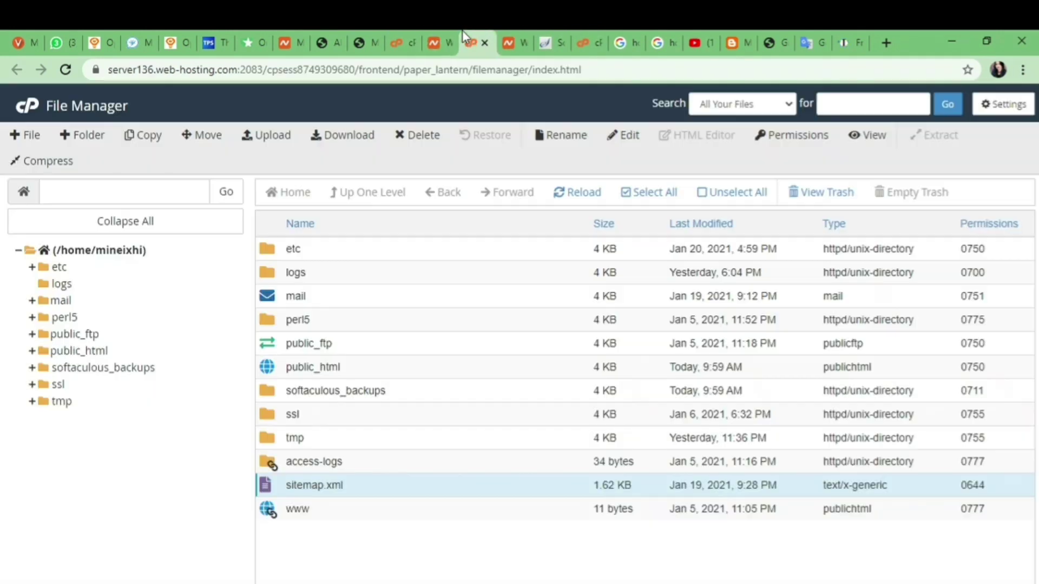
pyautogui.click(515, 32)
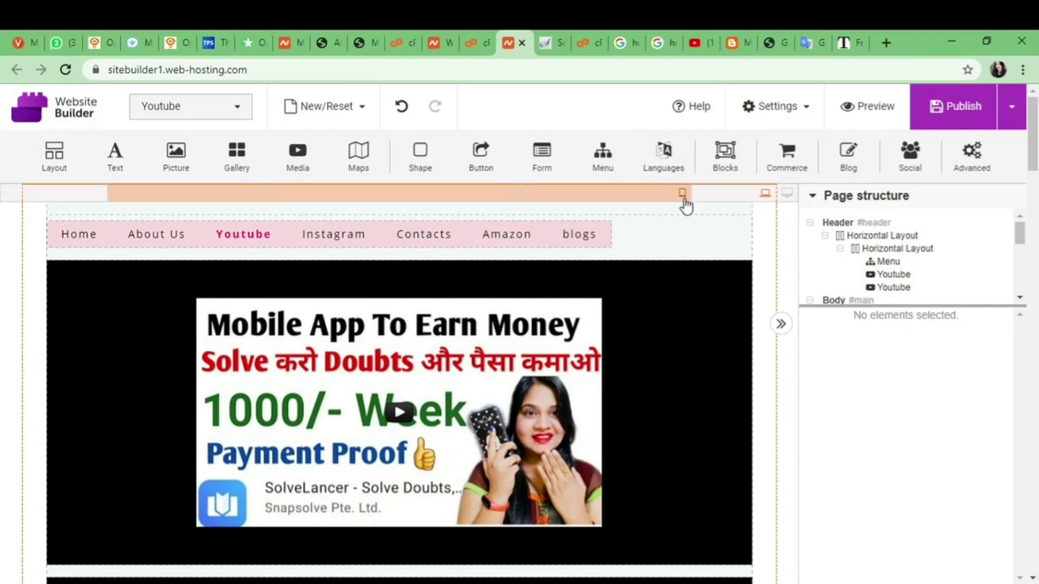
pyautogui.click(472, 32)
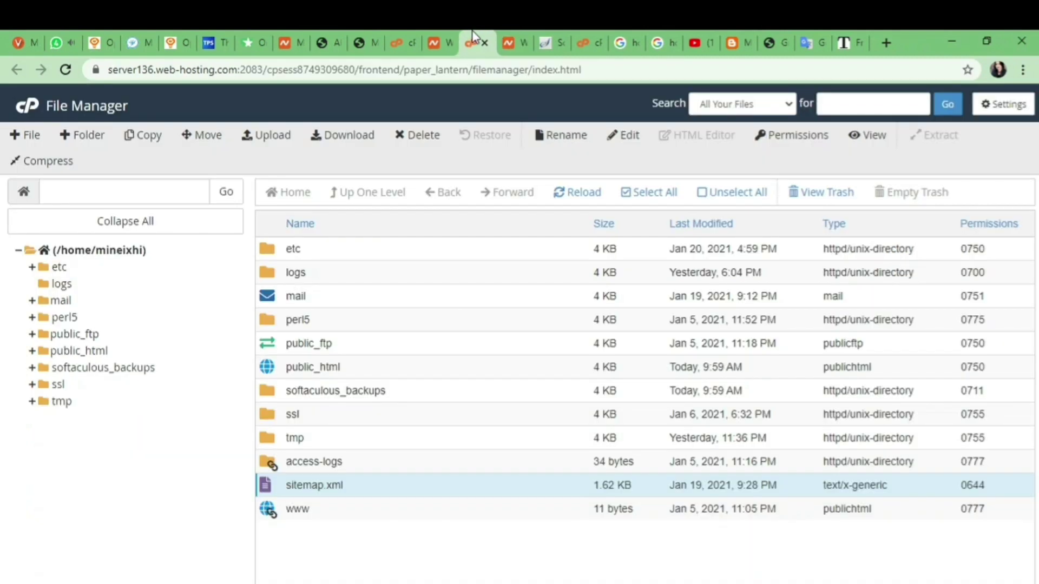
pyautogui.click(521, 32)
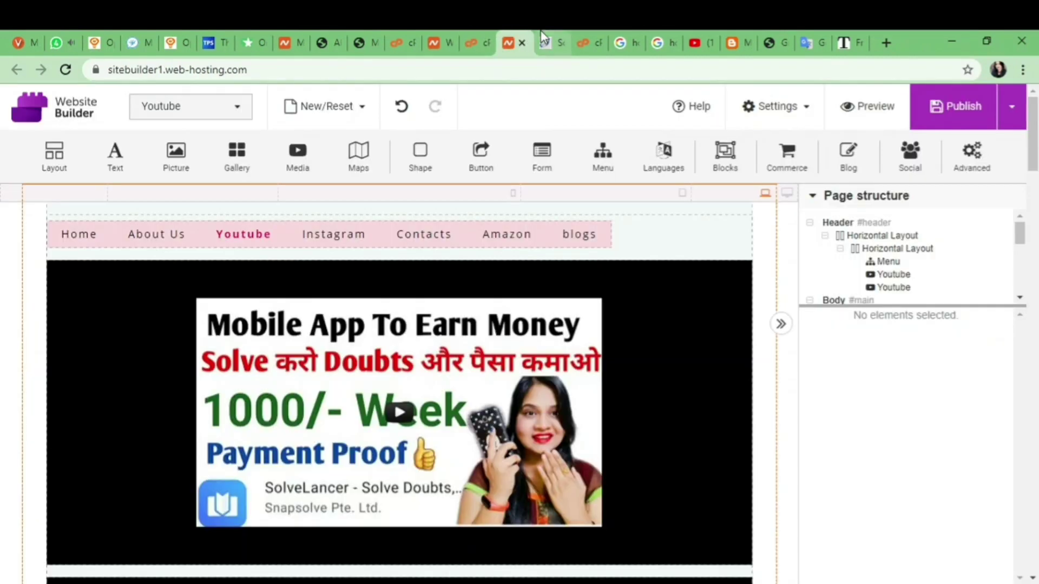
pyautogui.click(539, 31)
pyautogui.click(603, 31)
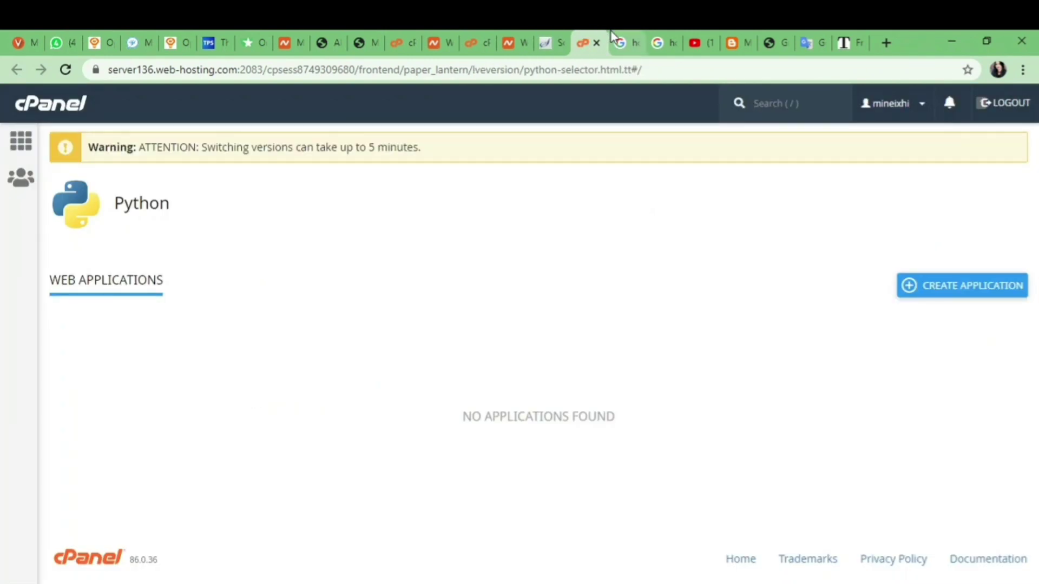
pyautogui.click(630, 33)
pyautogui.click(516, 33)
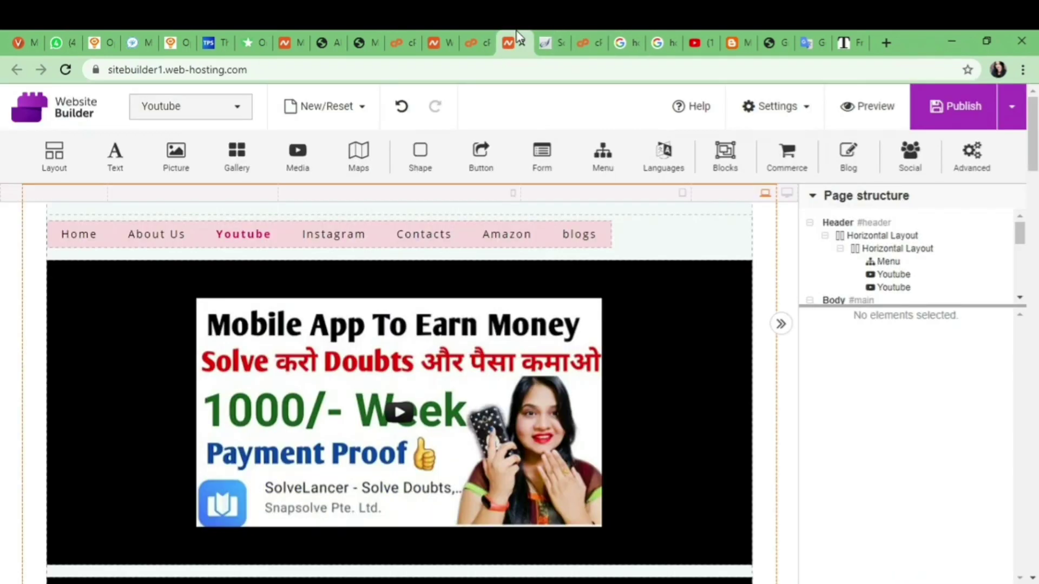
# - Switch the editor from the Youtube page to the blogs page, saving the pending changes as a draft
pyautogui.click(196, 107)
pyautogui.click(172, 357)
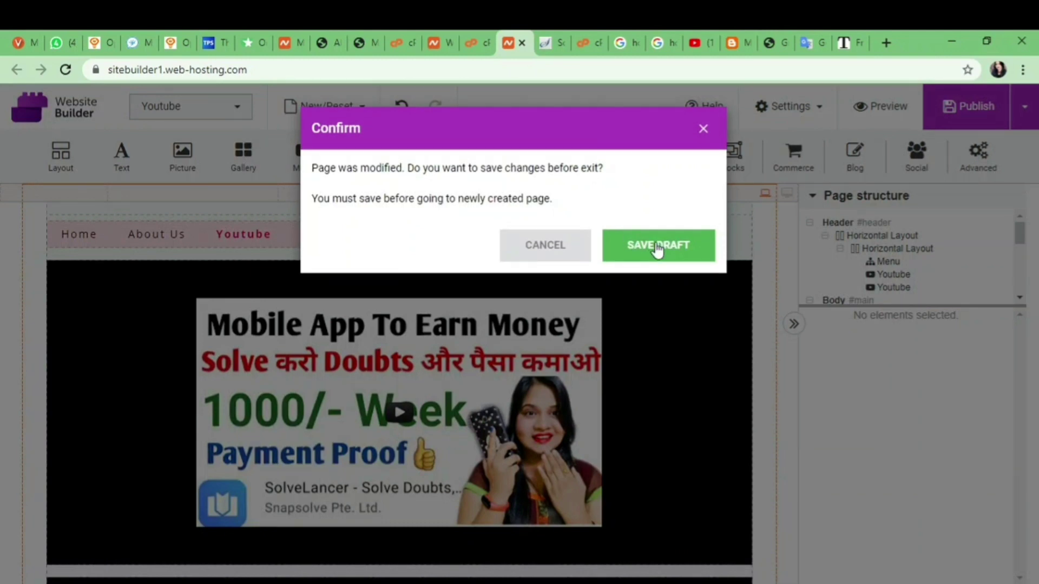
pyautogui.click(658, 246)
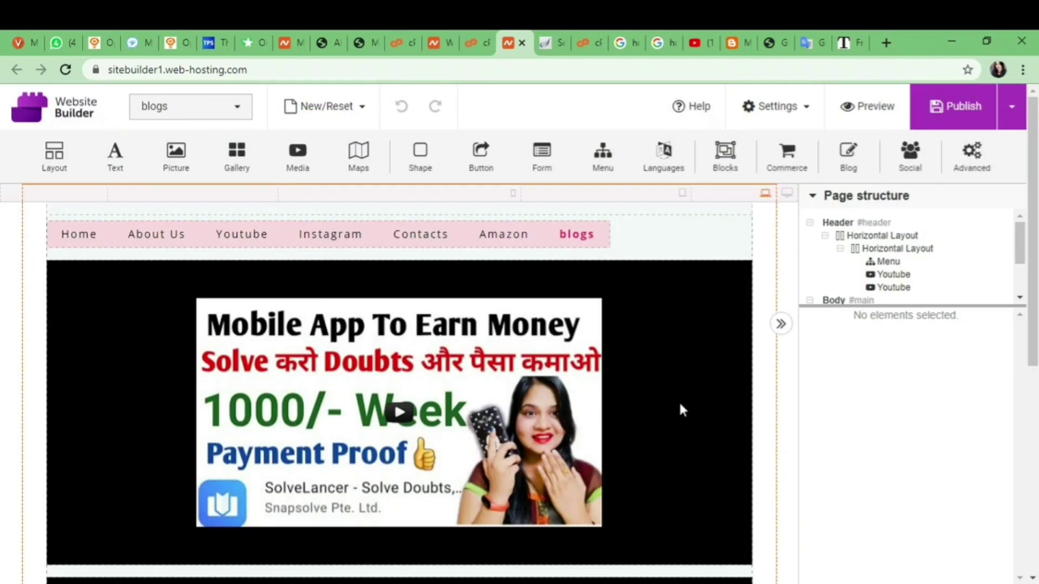
# - Remove both embedded YouTube videos from the header of the blogs page
pyautogui.click(602, 325)
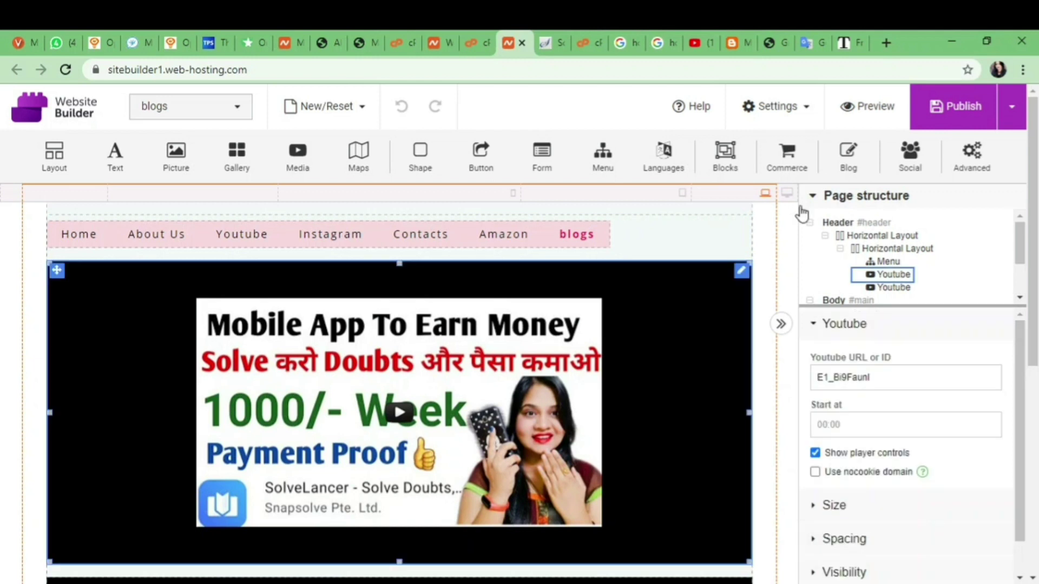
pyautogui.click(742, 270)
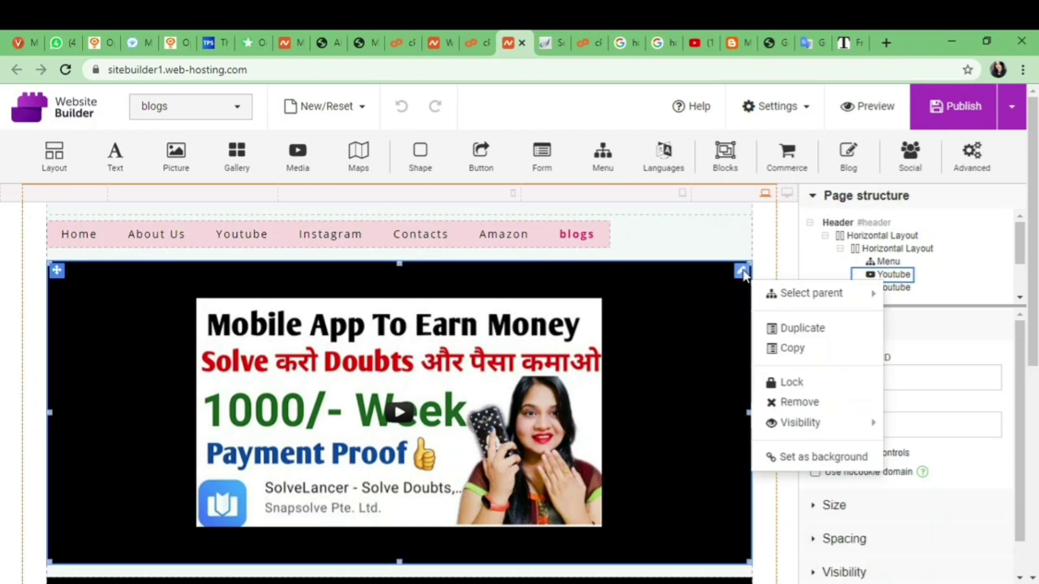
pyautogui.click(791, 402)
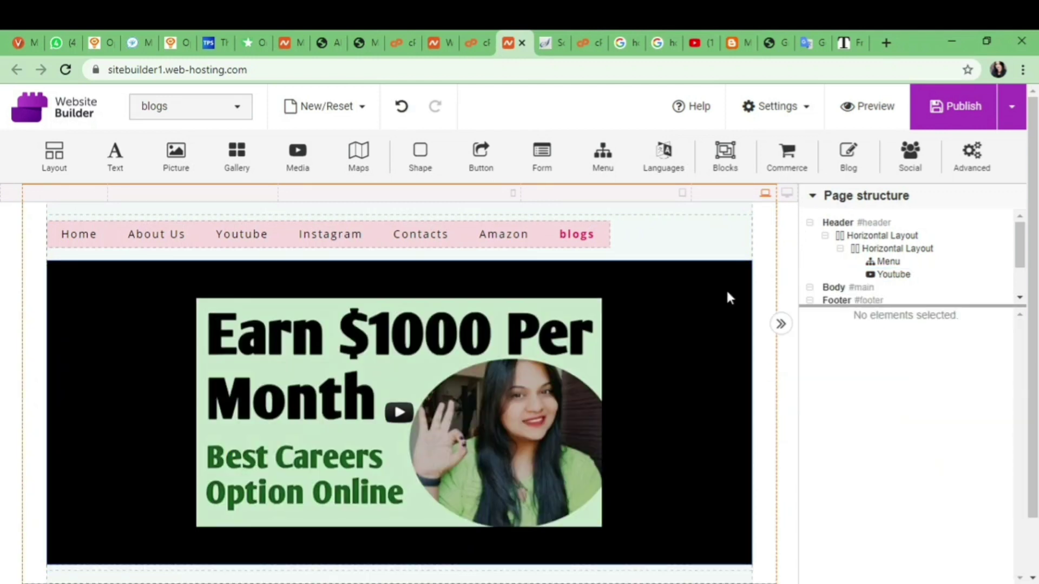
pyautogui.click(740, 263)
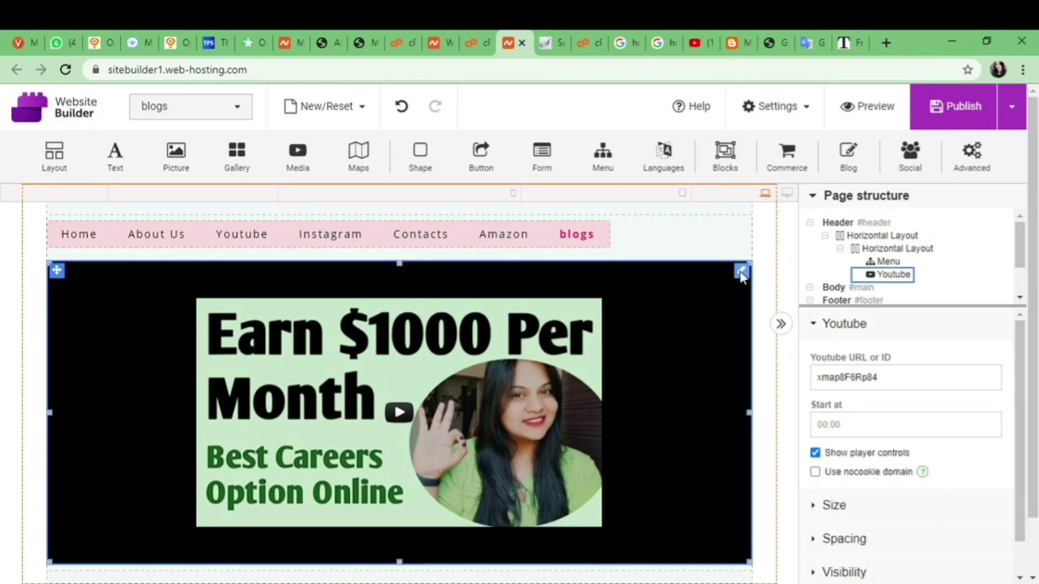
pyautogui.click(740, 271)
pyautogui.click(790, 404)
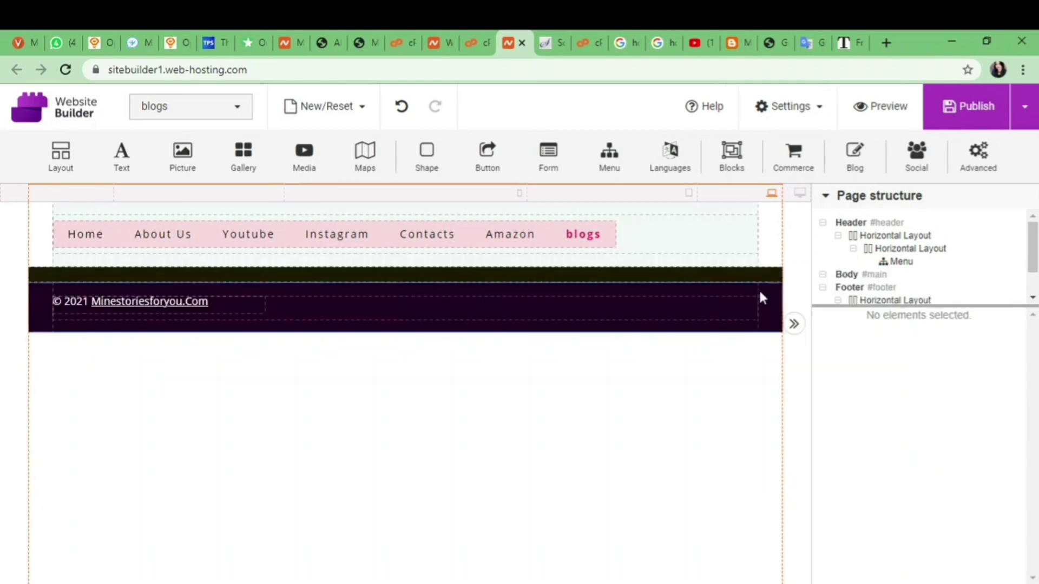
# - Add a Blog element to the page body, using the layout with one large post above smaller ones
pyautogui.click(731, 277)
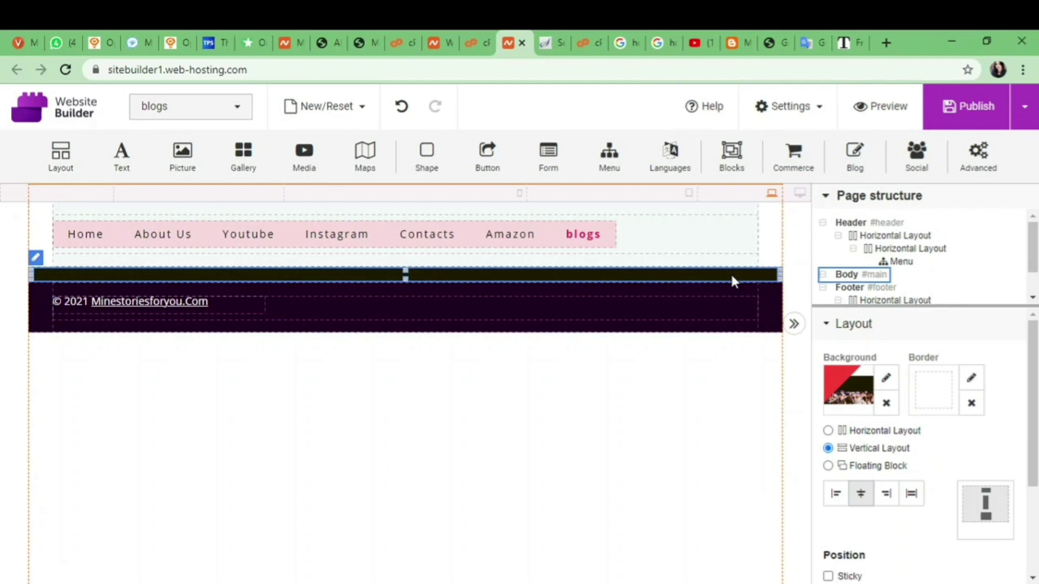
pyautogui.click(853, 162)
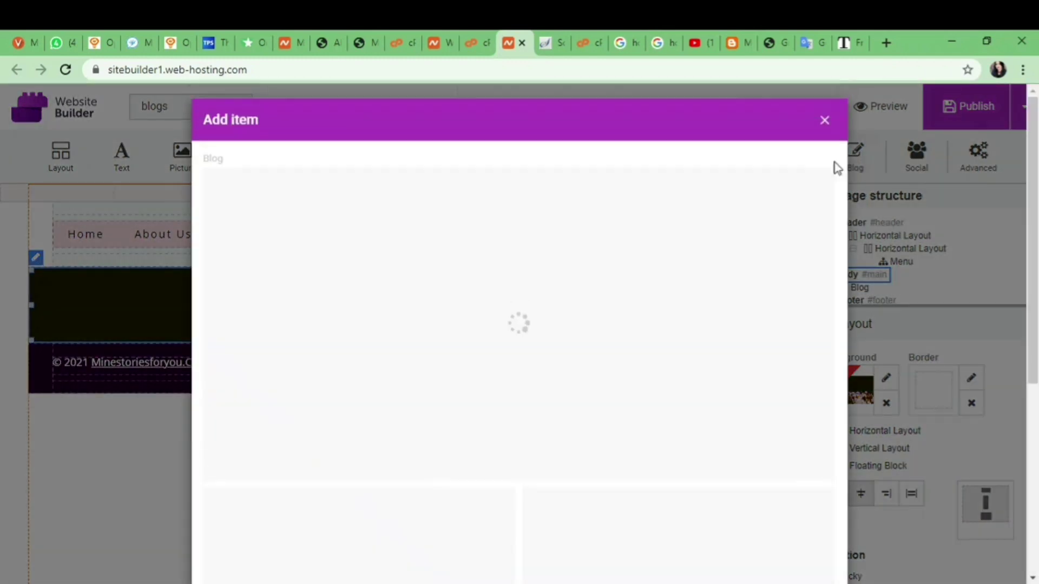
pyautogui.click(410, 302)
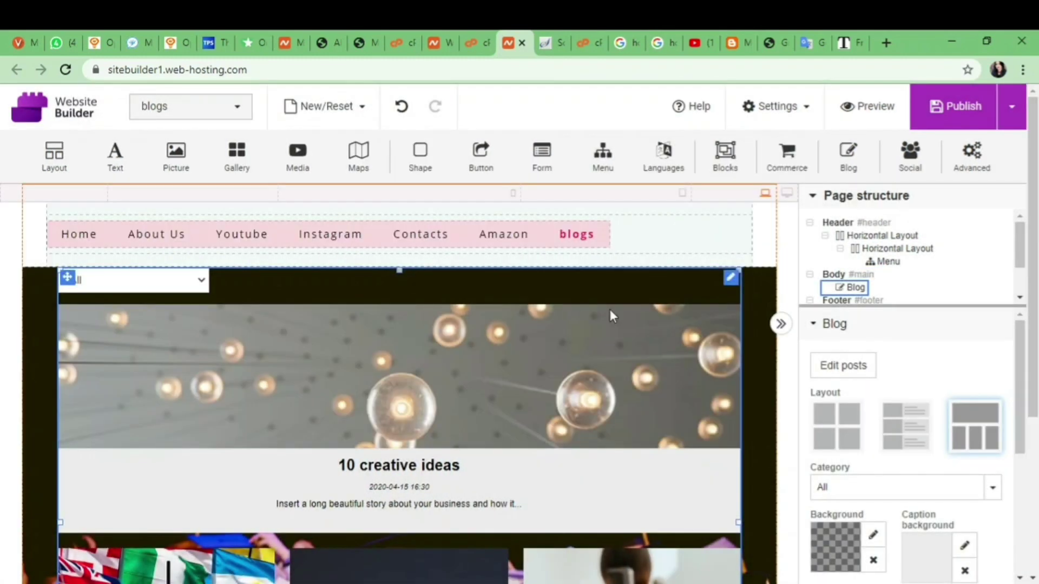
# - Open a new blog post form to examine its picture, title, category and text fields, and close it
pyautogui.click(732, 281)
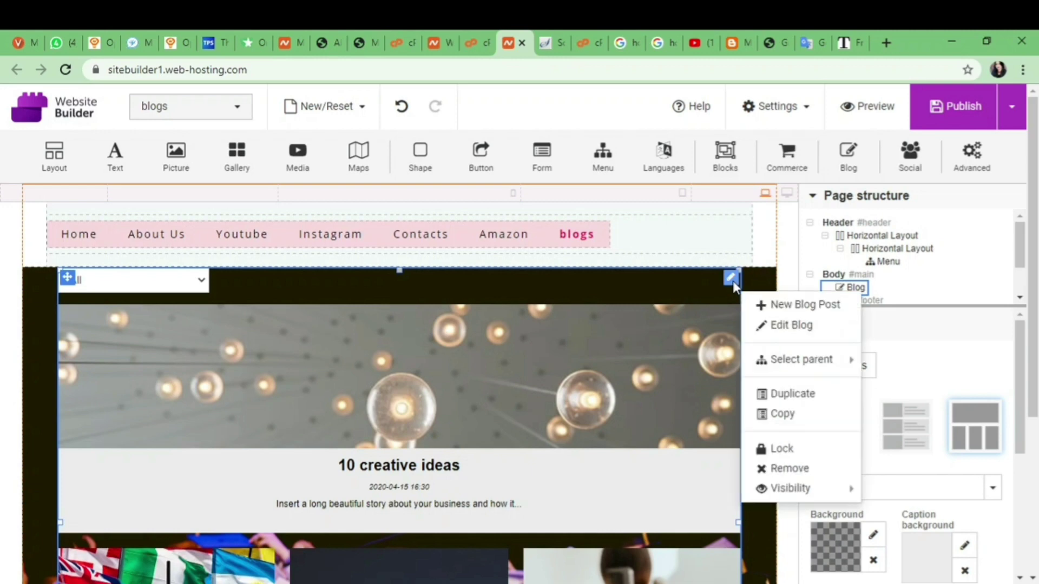
pyautogui.click(761, 306)
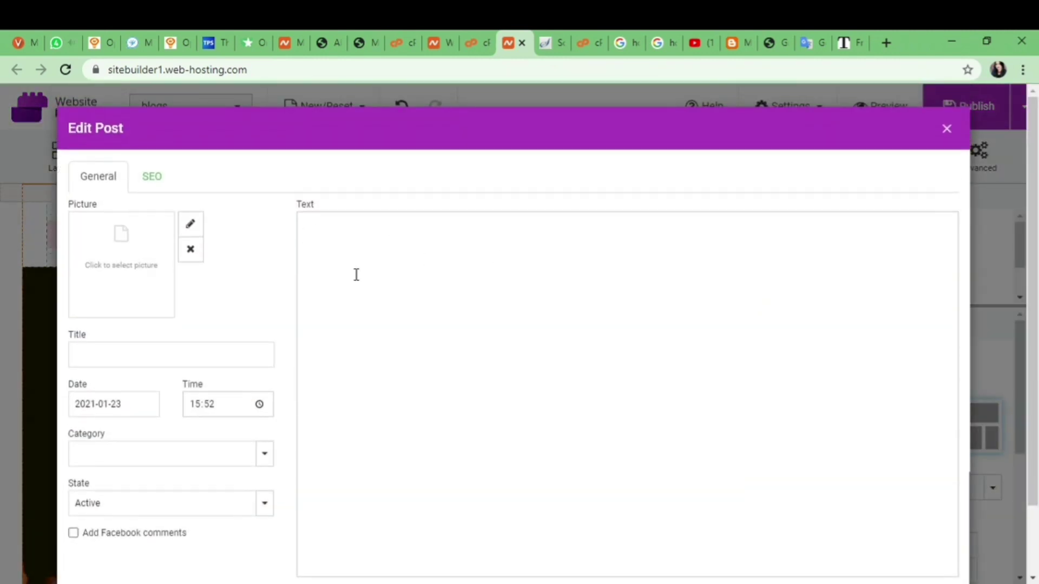
pyautogui.click(946, 129)
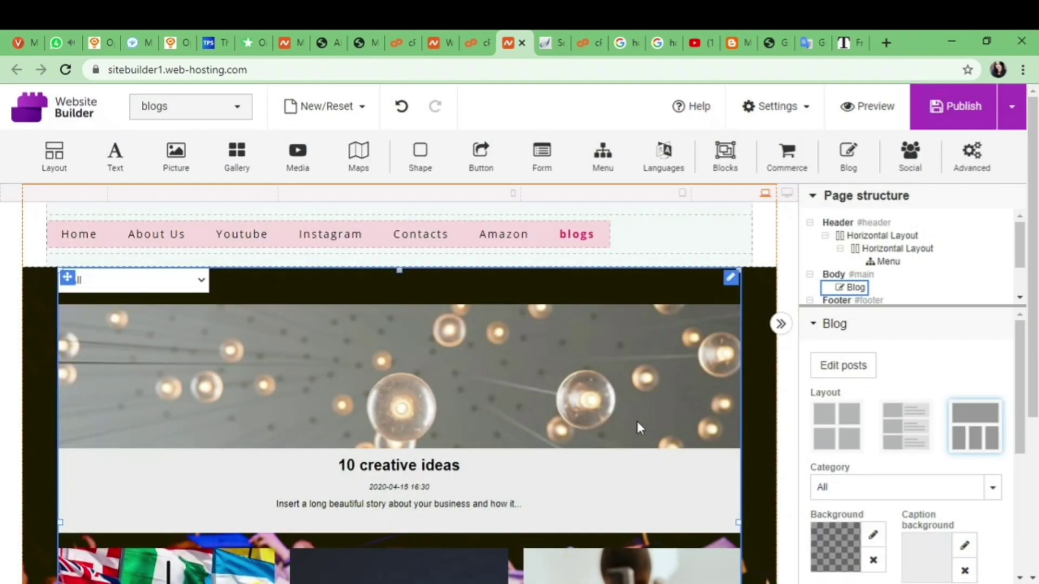
# - Open the "10 creative ideas" blog post for editing and replace its body text with the copied rewritten article
pyautogui.doubleClick(454, 441)
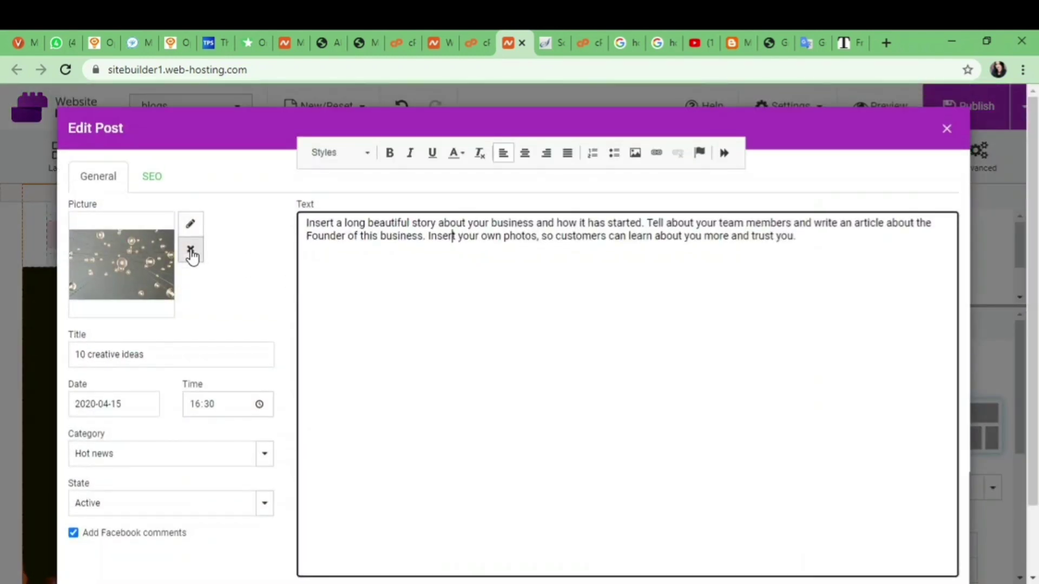
pyautogui.tripleClick(175, 355)
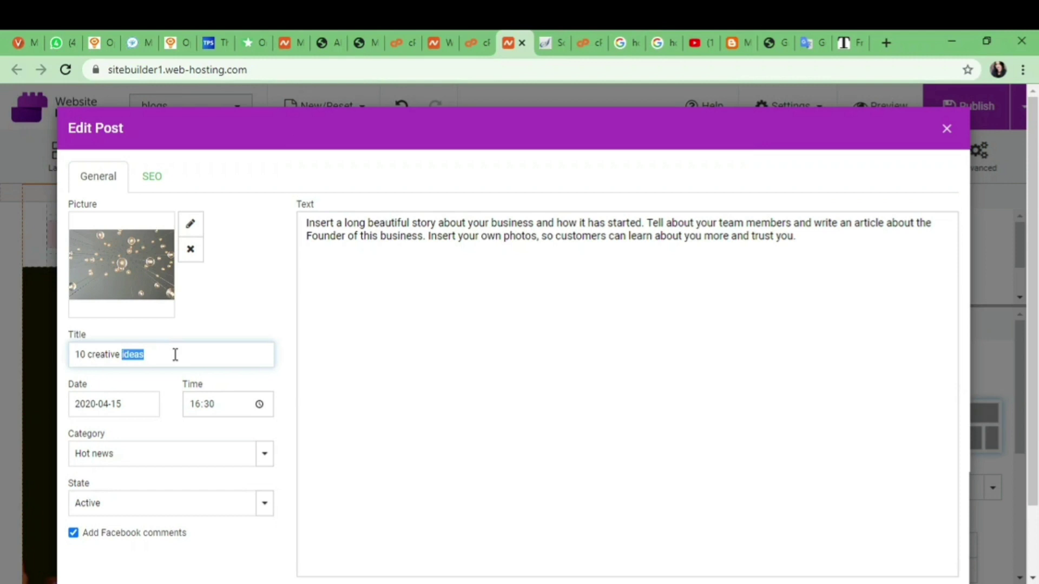
pyautogui.click(346, 259)
pyautogui.hotkey('ctrl', 'a')
pyautogui.press('Delete')
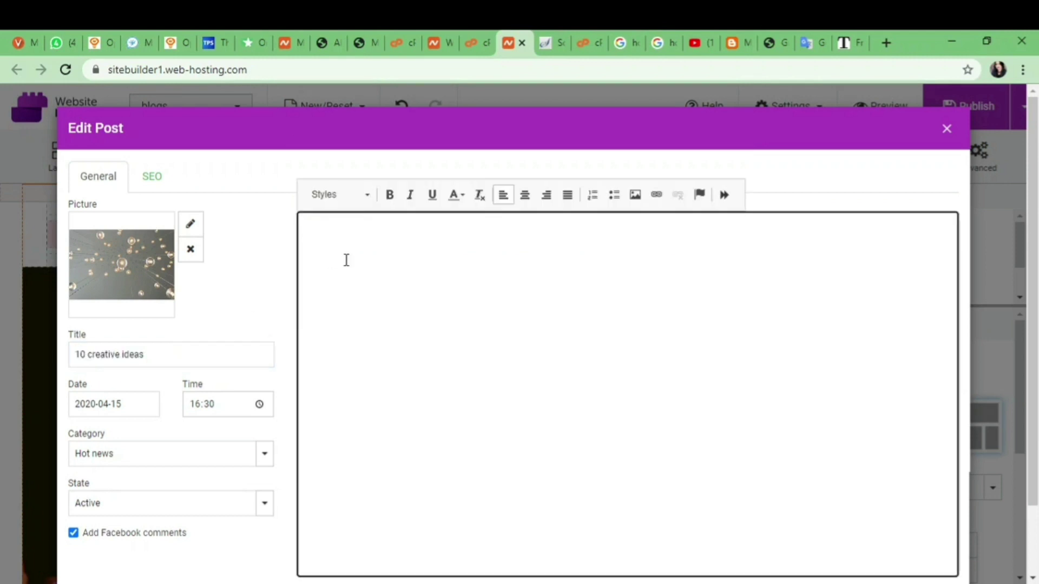
pyautogui.hotkey('ctrl', 'v')
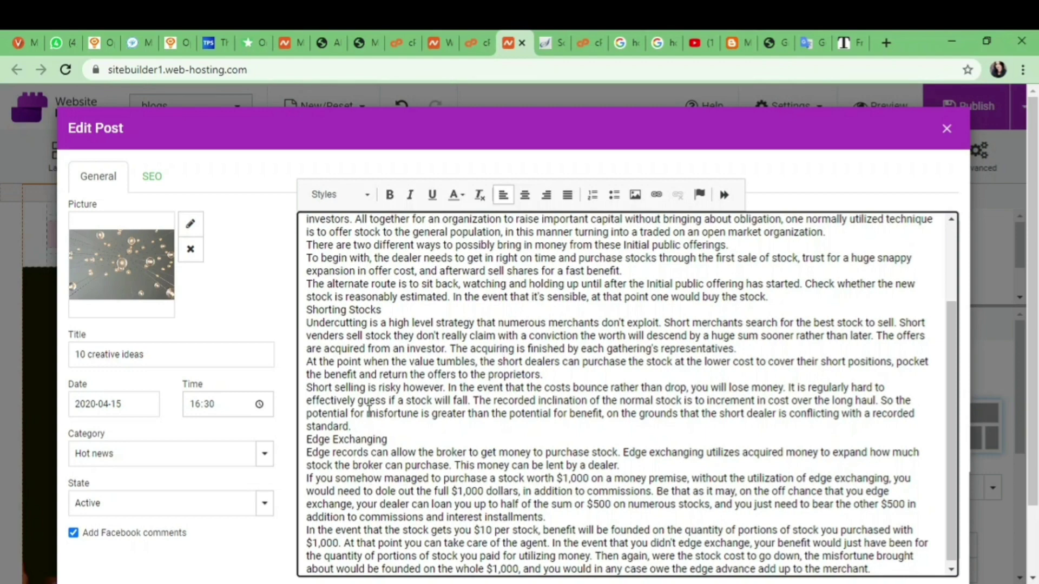
# - Switch to the PLR article page and copy its title, "Great Profit Potential Comes With Greater Risk"
pyautogui.click(768, 43)
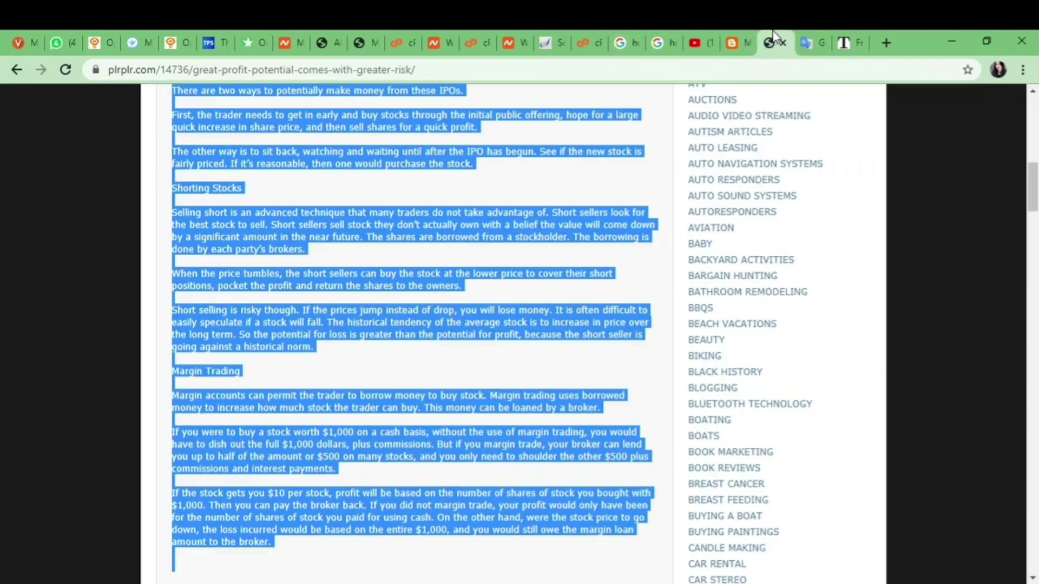
pyautogui.click(456, 165)
pyautogui.moveTo(1031, 186); pyautogui.dragTo(1032, 122)
pyautogui.moveTo(412, 480); pyautogui.dragTo(408, 466)
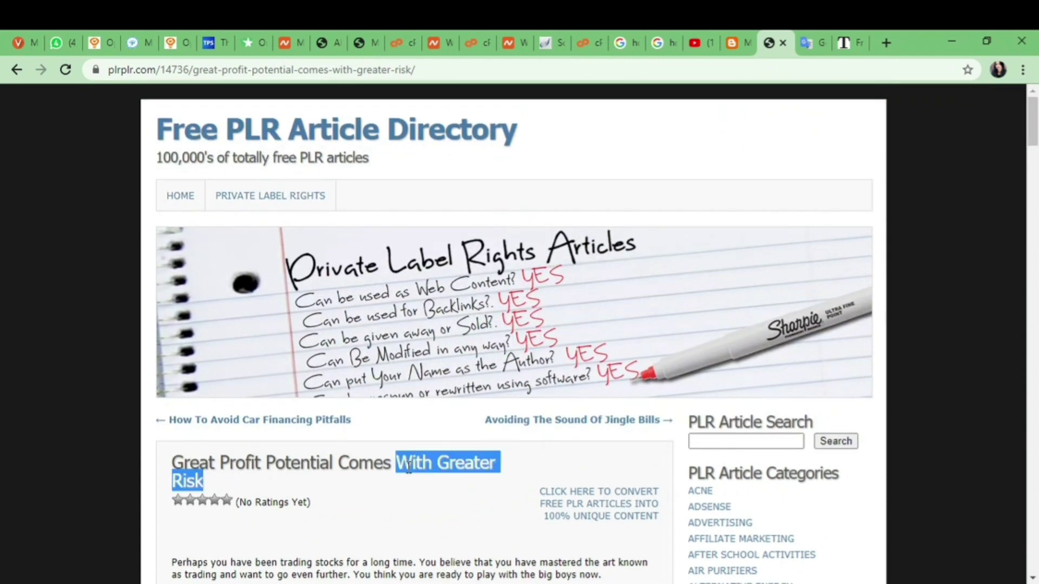
pyautogui.tripleClick(409, 466)
pyautogui.hotkey('ctrl', 'c')
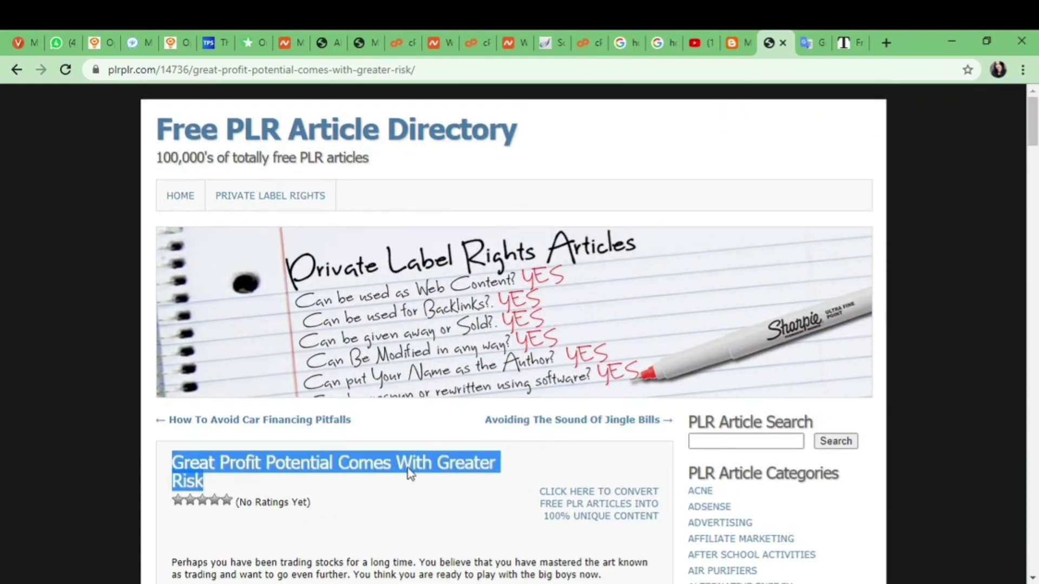
# - Switch to Free Article Spinner and replace the input text with the copied article title
pyautogui.click(843, 43)
pyautogui.click(306, 267)
pyautogui.hotkey('ctrl', 'a')
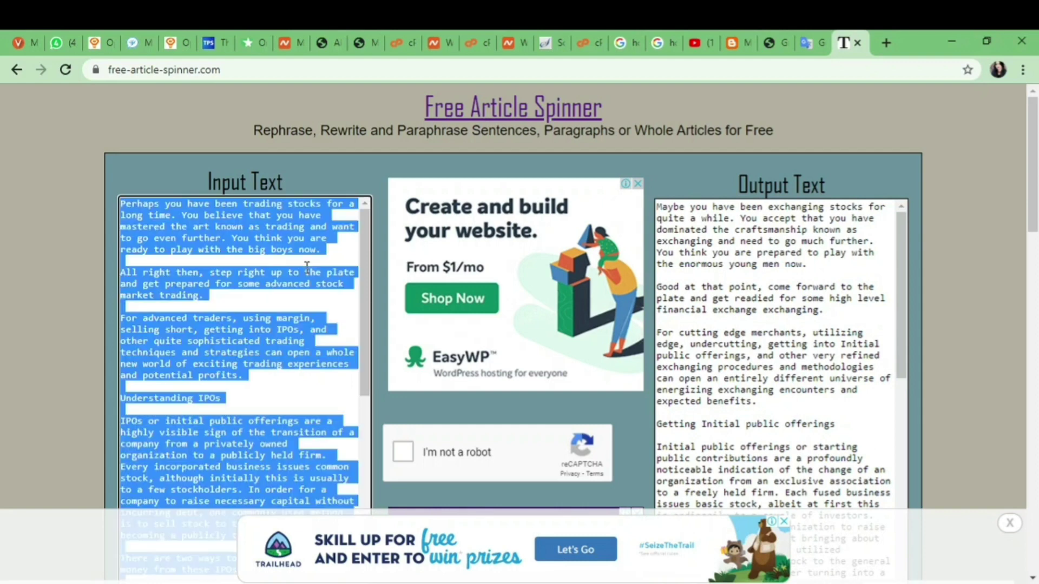
pyautogui.press('BackSpace')
pyautogui.hotkey('ctrl', 'v')
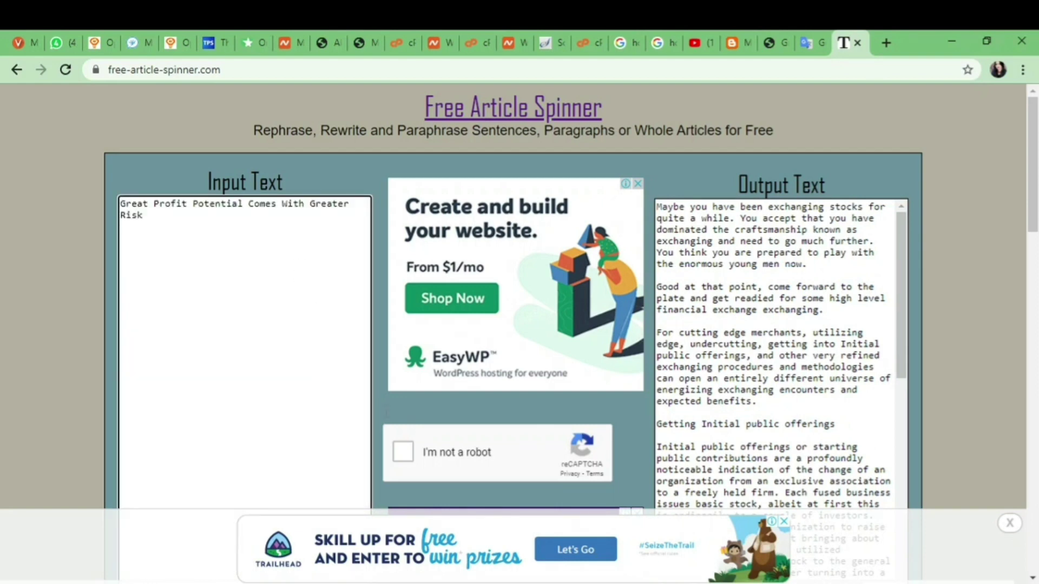
# - Complete the robot check by selecting the images with stairs, and spin the article title
pyautogui.click(402, 457)
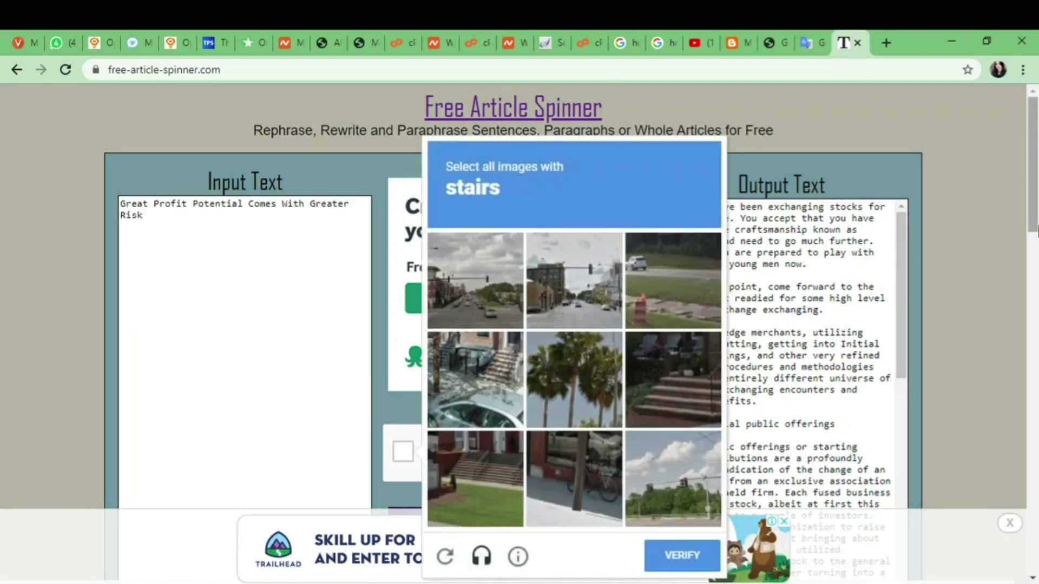
pyautogui.click(659, 377)
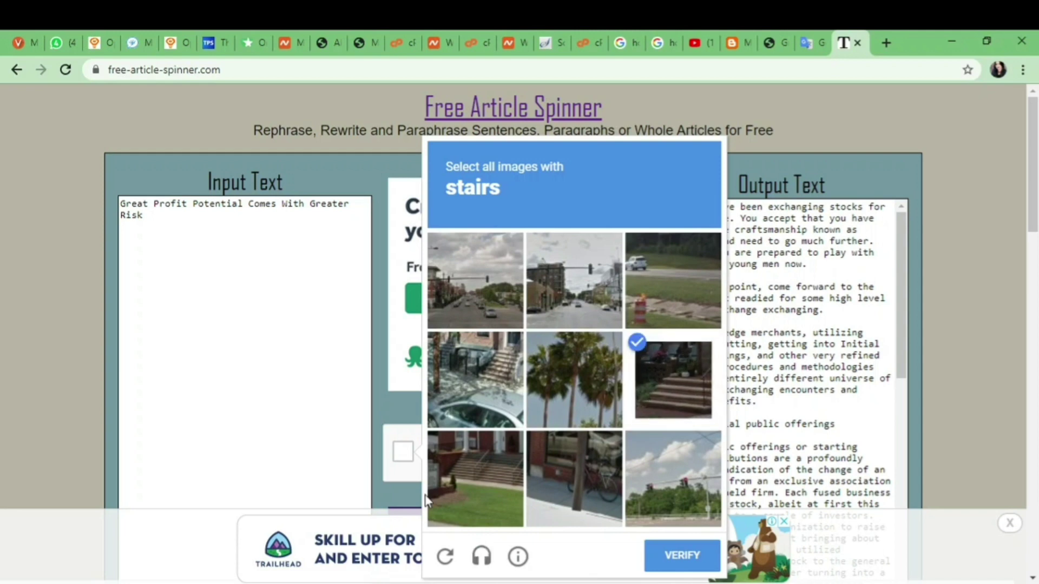
pyautogui.click(476, 427)
pyautogui.click(482, 474)
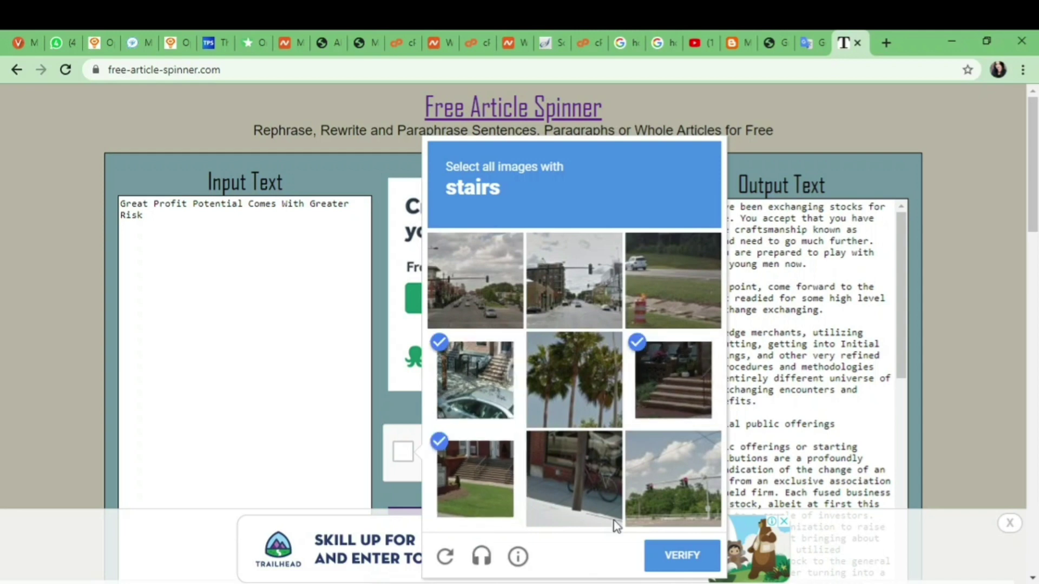
pyautogui.click(674, 560)
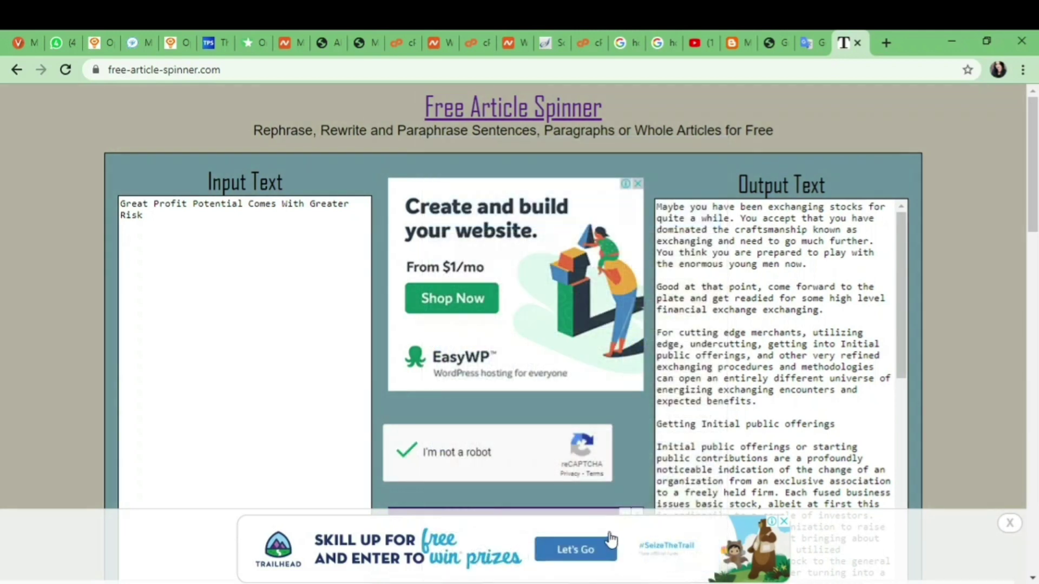
pyautogui.moveTo(1034, 228); pyautogui.dragTo(1034, 311)
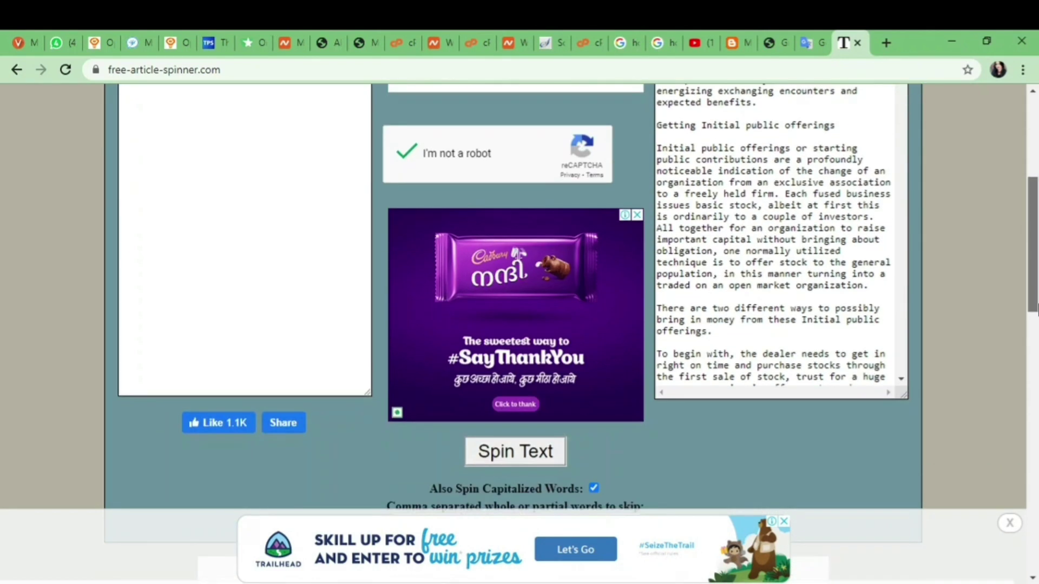
pyautogui.click(531, 453)
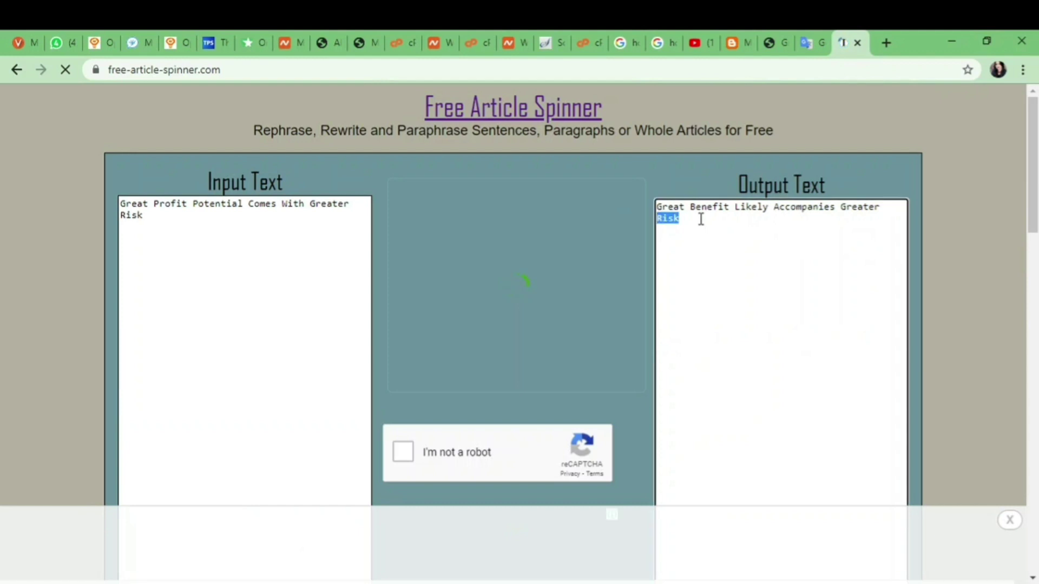
# - Copy the spun title and set the blog post's title in Website Builder to "Great Benefit Likely Accompanies Greater Risk"
pyautogui.tripleClick(701, 219)
pyautogui.hotkey('ctrl', 'c')
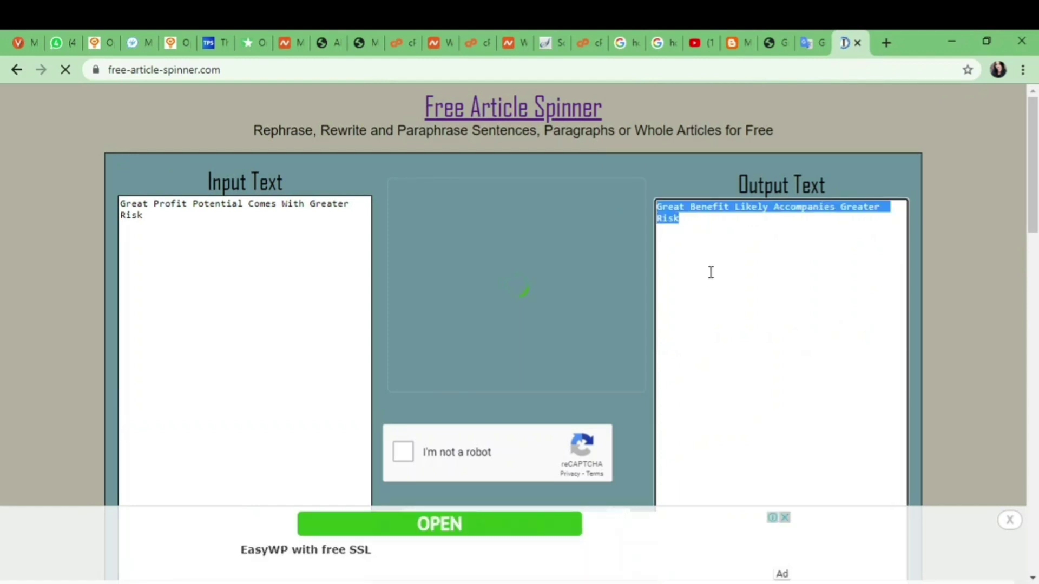
pyautogui.click(577, 33)
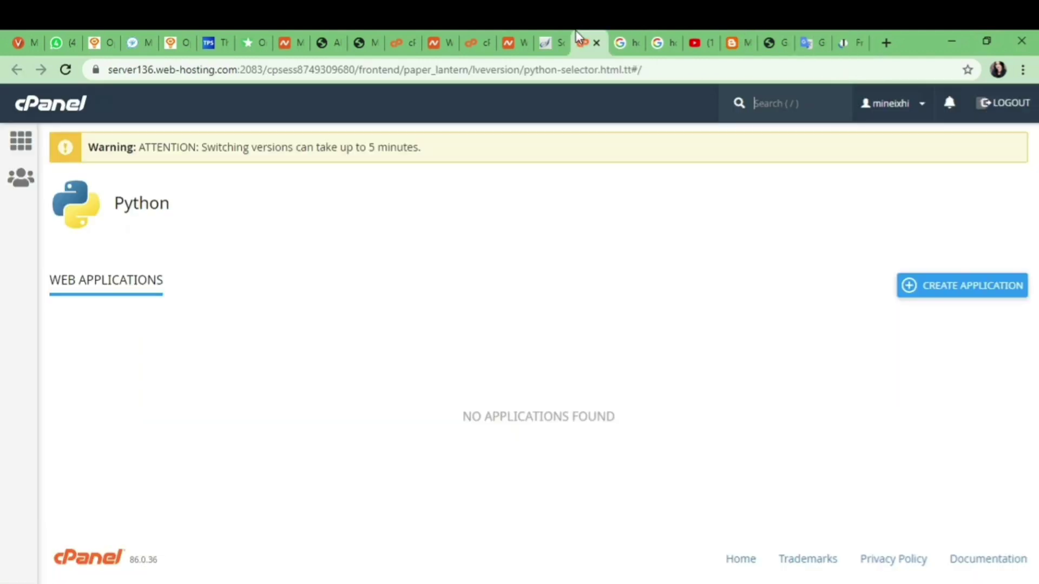
pyautogui.click(632, 34)
pyautogui.click(672, 33)
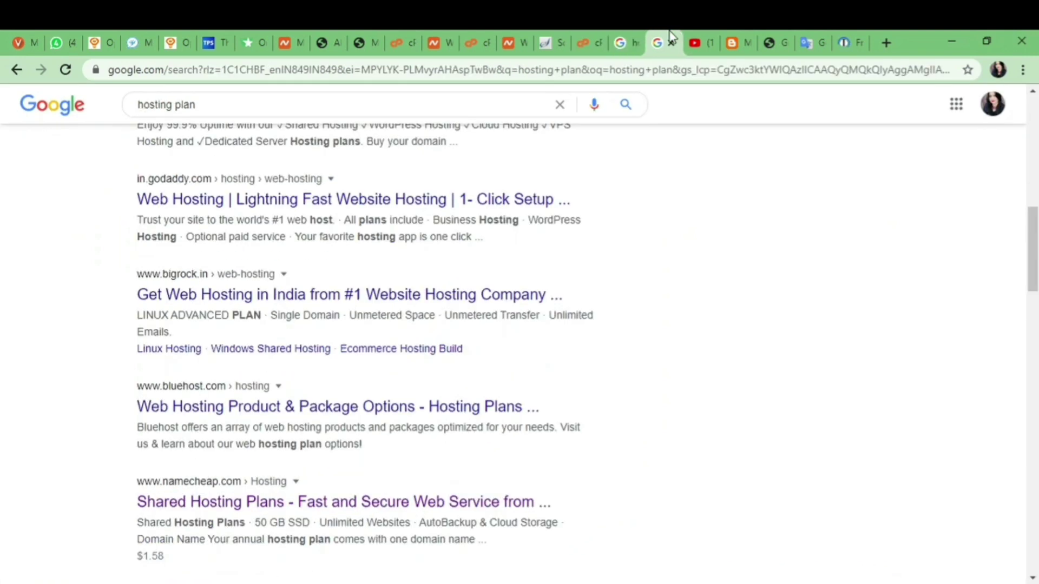
pyautogui.click(545, 37)
pyautogui.click(511, 39)
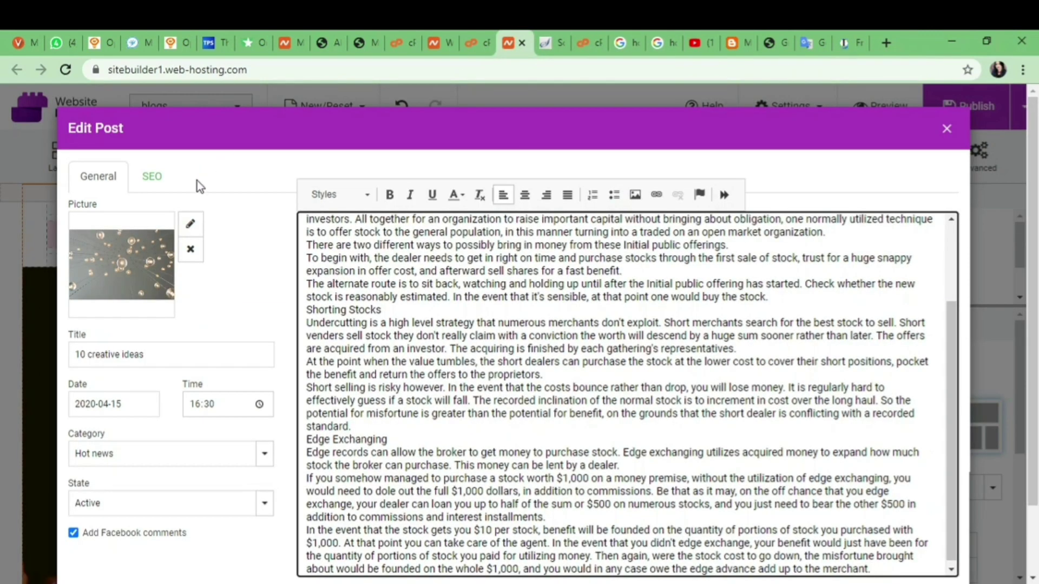
pyautogui.tripleClick(173, 355)
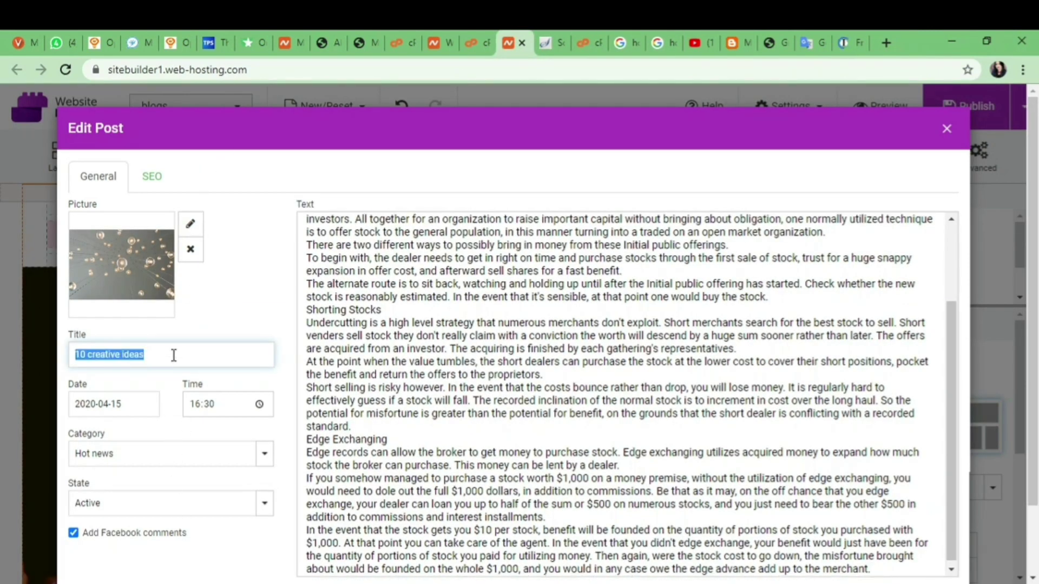
pyautogui.press('BackSpace')
pyautogui.hotkey('ctrl', 'v')
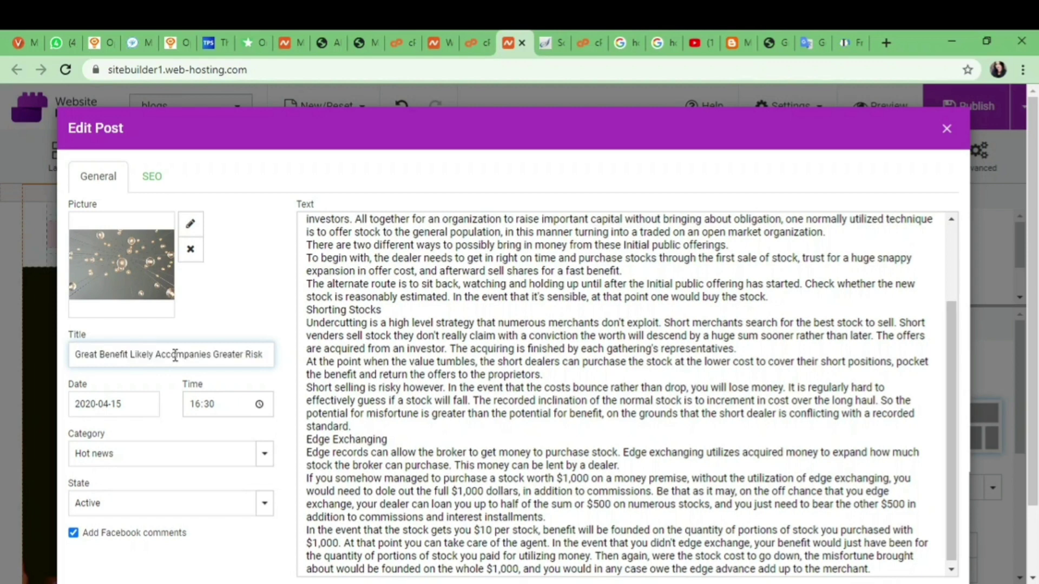
pyautogui.click(259, 325)
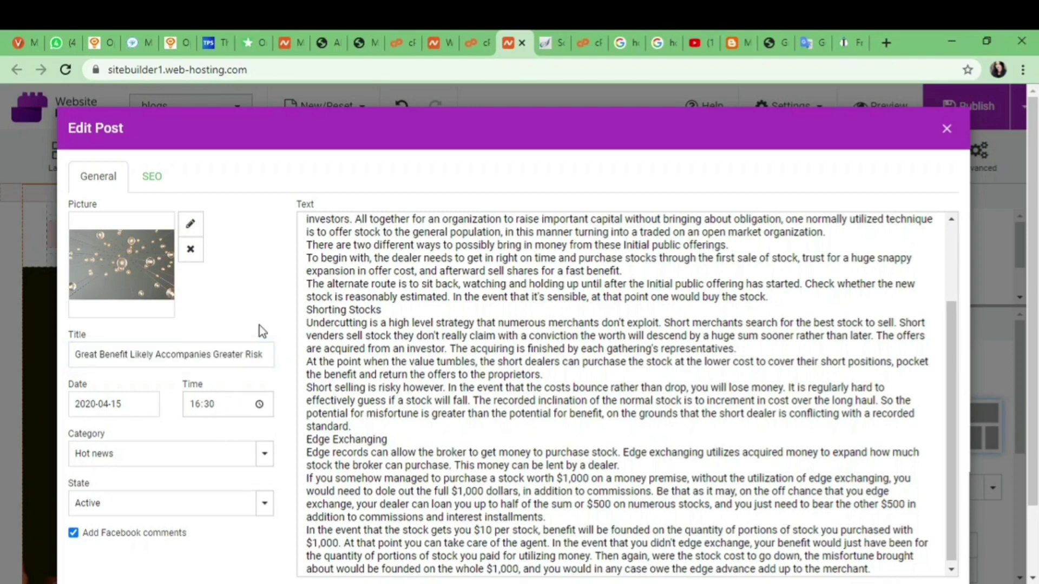
# - Add the categories Latest topics, Fashion news and Education and Careers to the blog post
pyautogui.click(195, 461)
pyautogui.click(132, 501)
pyautogui.click(130, 521)
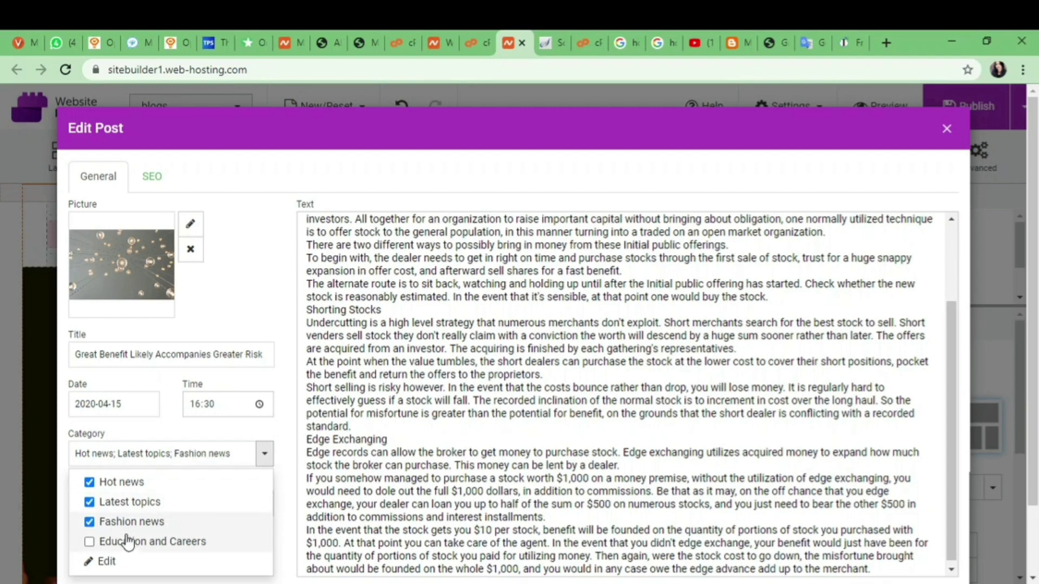
pyautogui.click(128, 541)
# - Set off the "Getting Initial public offerings" heading with a blank line above and below, and make it bold
pyautogui.moveTo(953, 296); pyautogui.dragTo(961, 199)
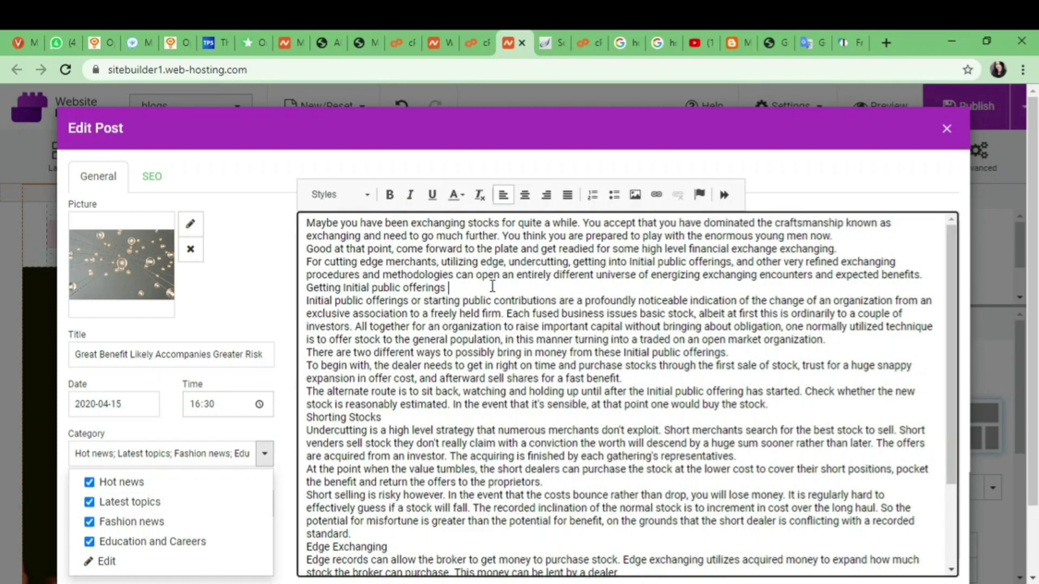
pyautogui.press('Return')
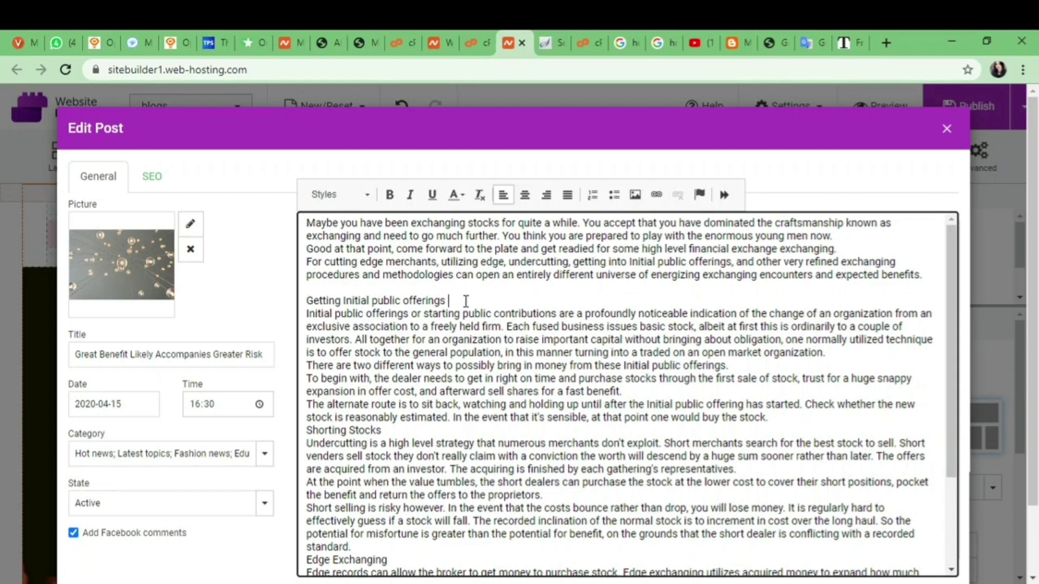
pyautogui.press('Return')
pyautogui.tripleClick(436, 300)
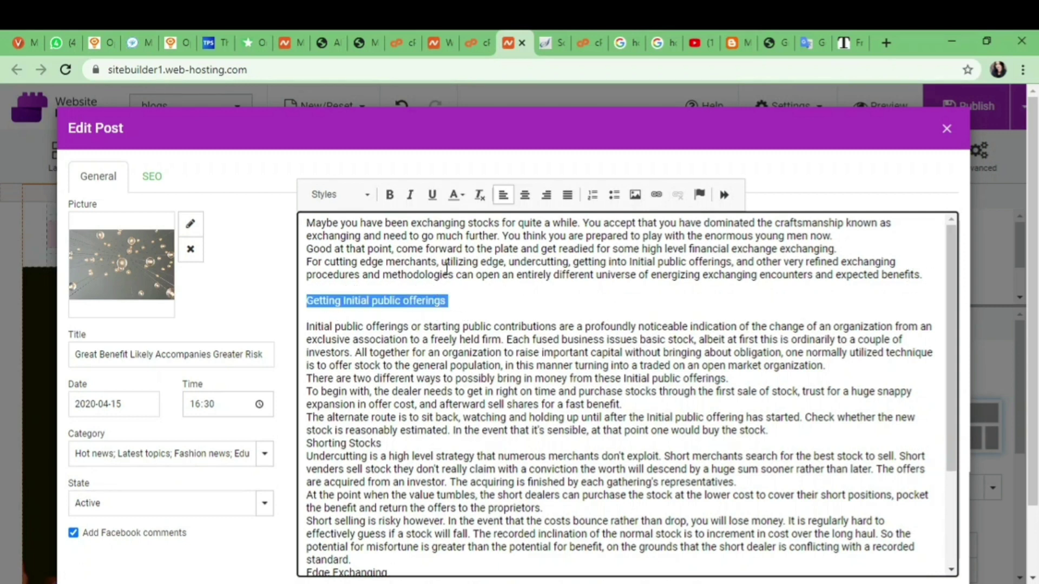
pyautogui.click(390, 195)
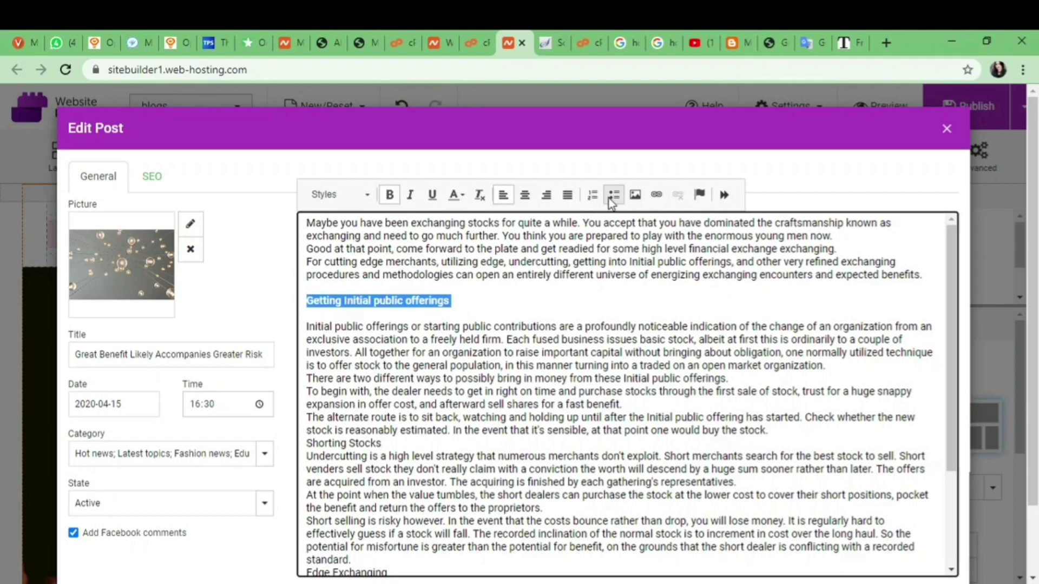
# - Open the link properties for the bold heading and copy the share link of the YouTube video as its web address
pyautogui.click(656, 196)
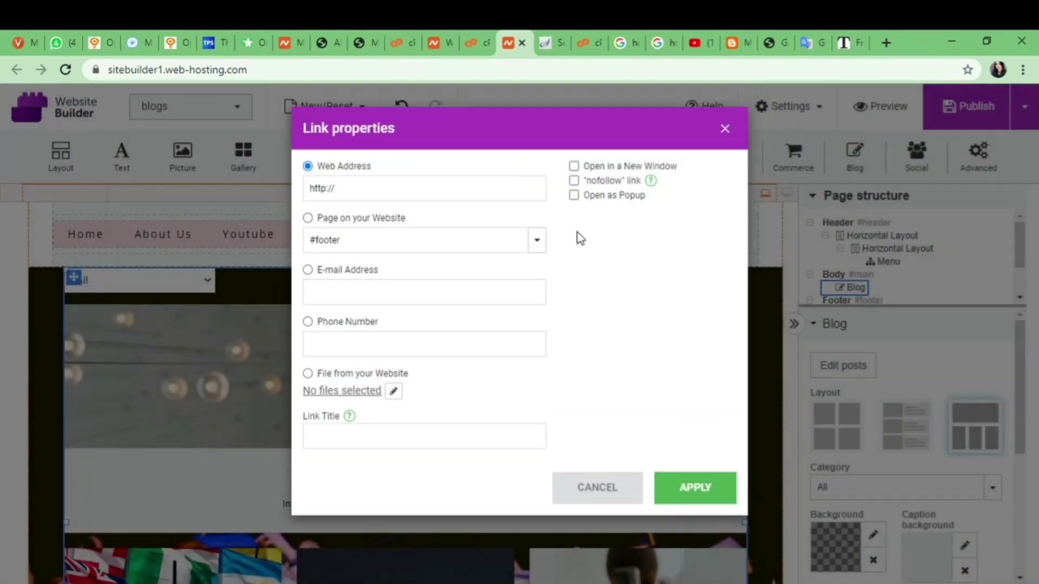
pyautogui.click(701, 44)
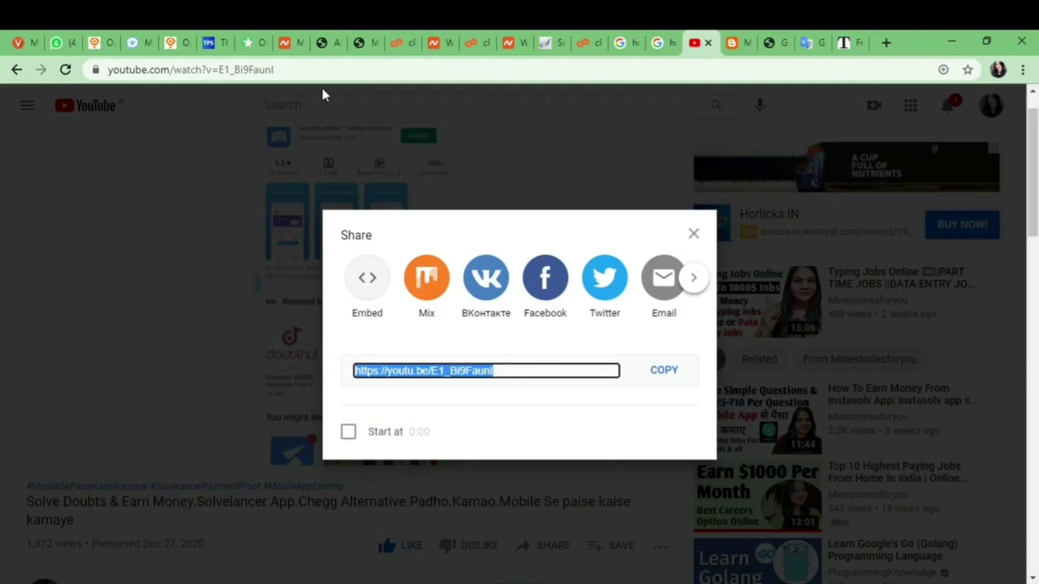
pyautogui.click(676, 370)
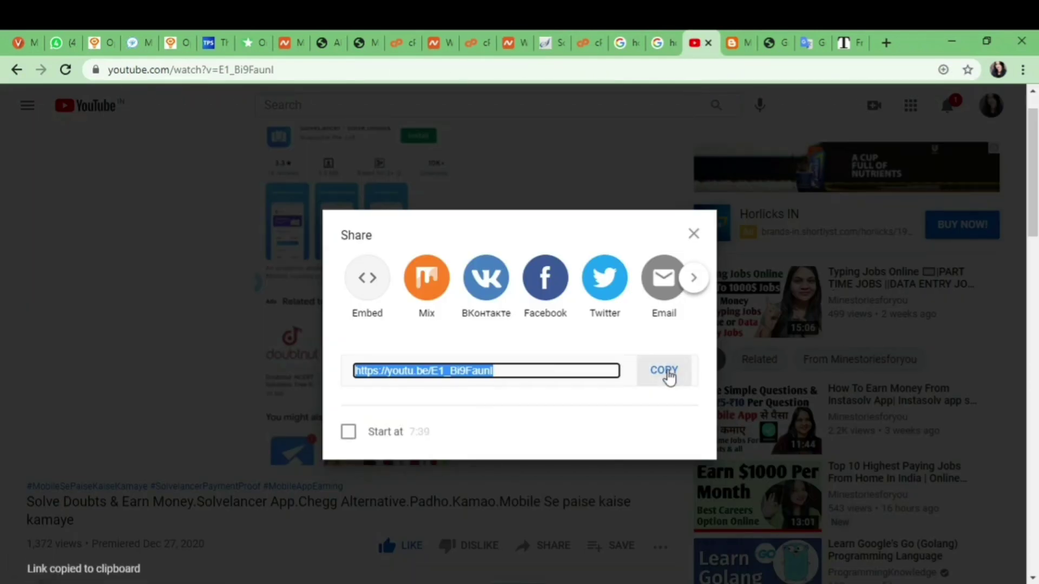